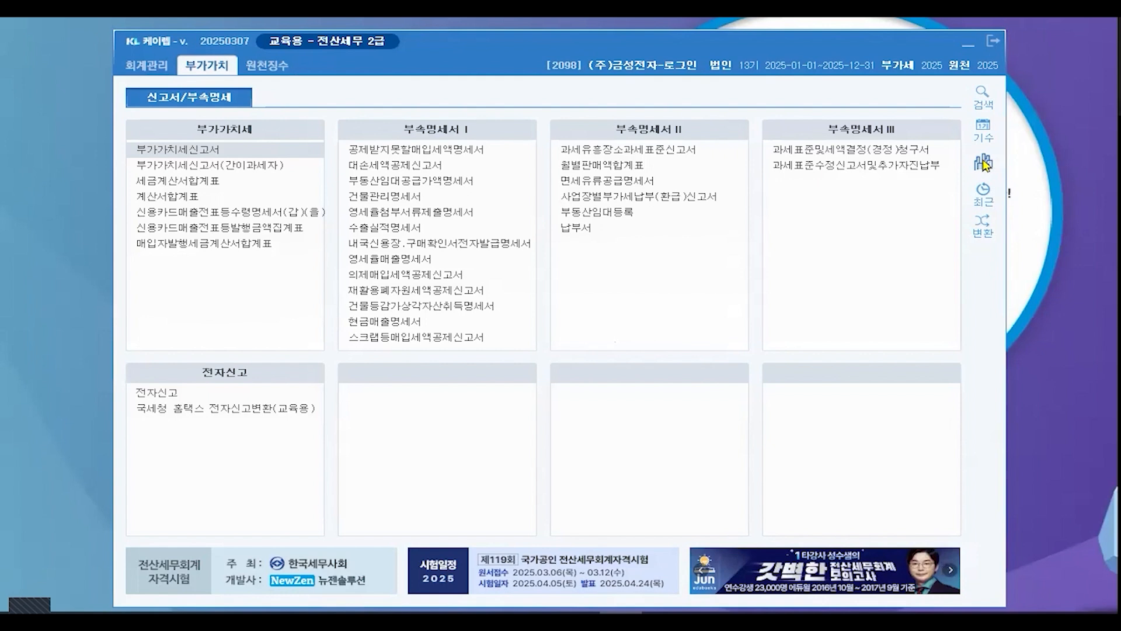
- Open the VAT return (부가가치세신고서) and set its query period to April through June 2025
click(272, 151)
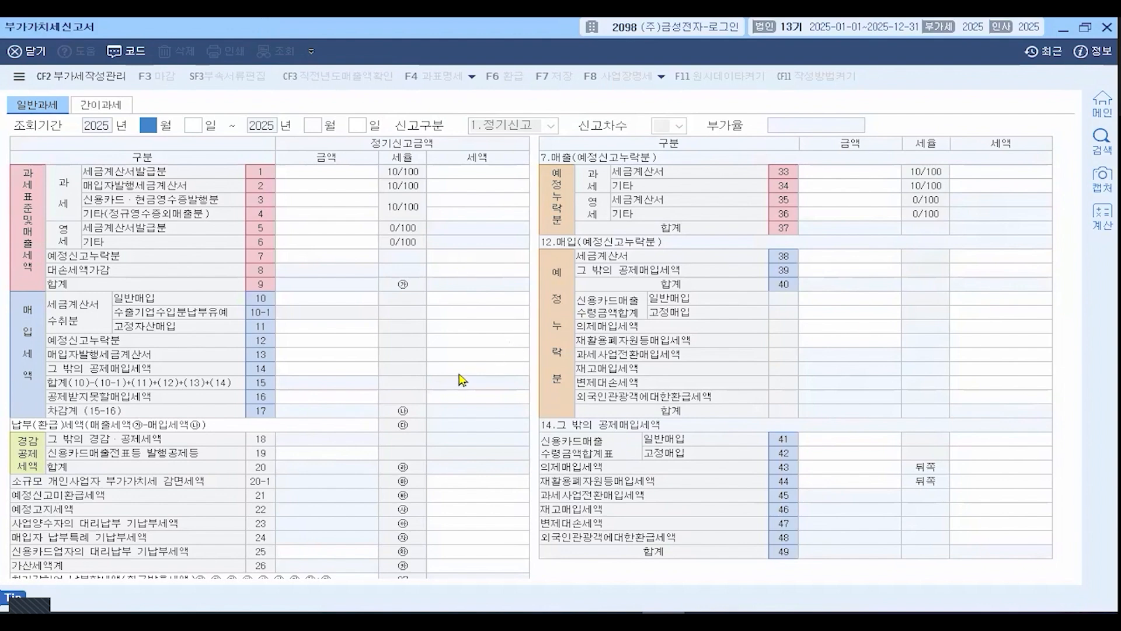
text(4)
key(Return)
text(1)
key(Return)
text(6)
key(Return)
key(Return)
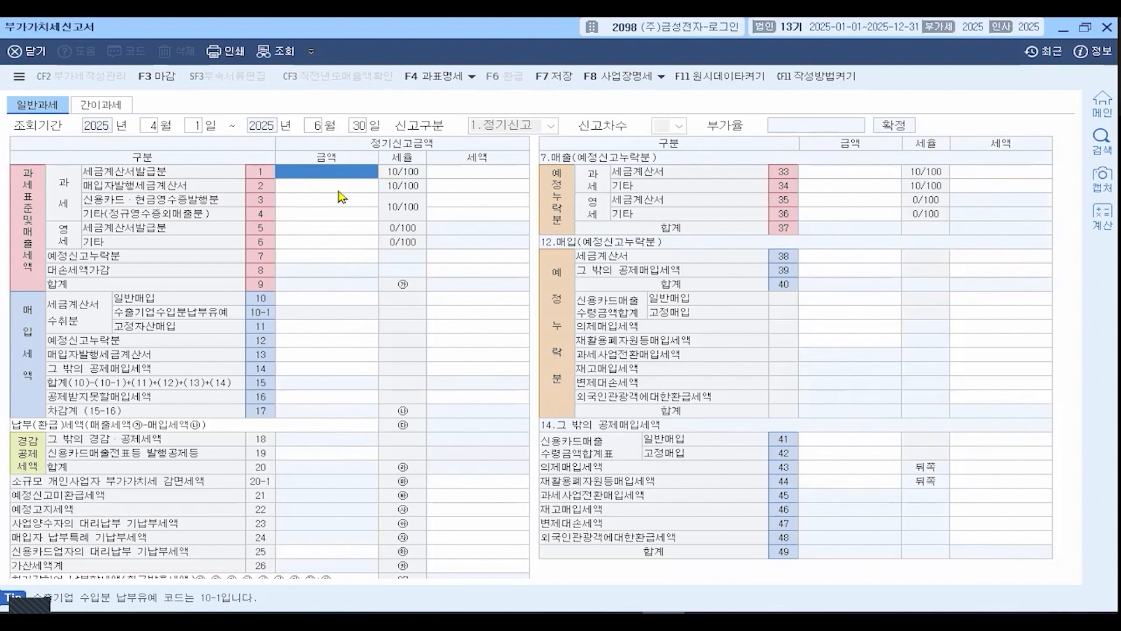
- Enter tax-invoice sales amounts of 350,000,000 for taxable sales (line 1) and 50,000,000 for zero-rated sales (line 5)
text(350000000)
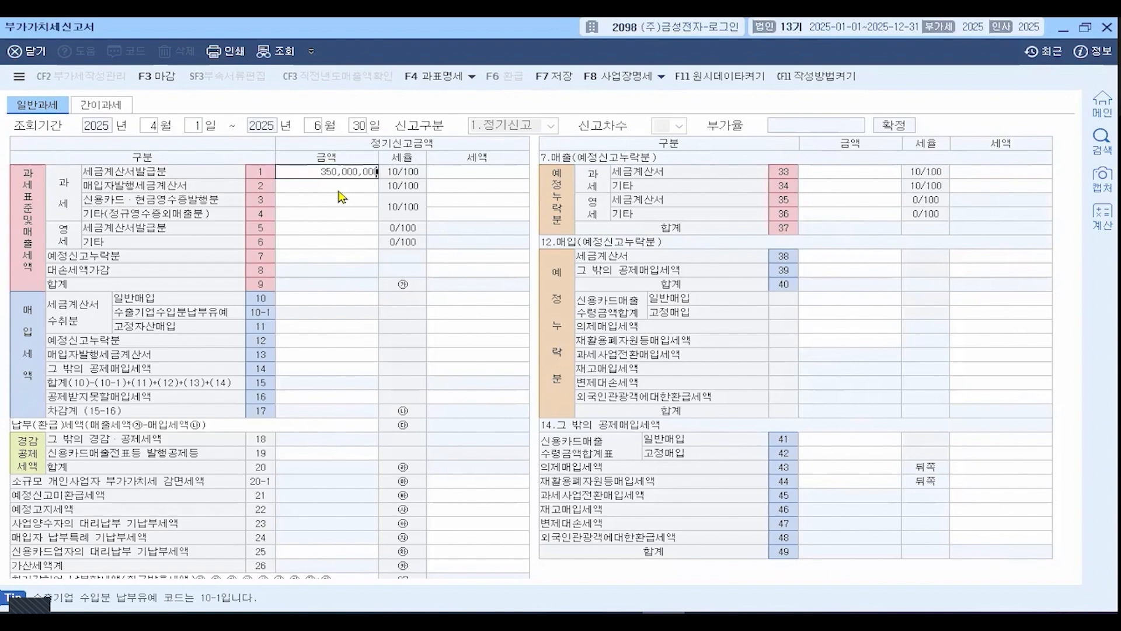
key(Return)
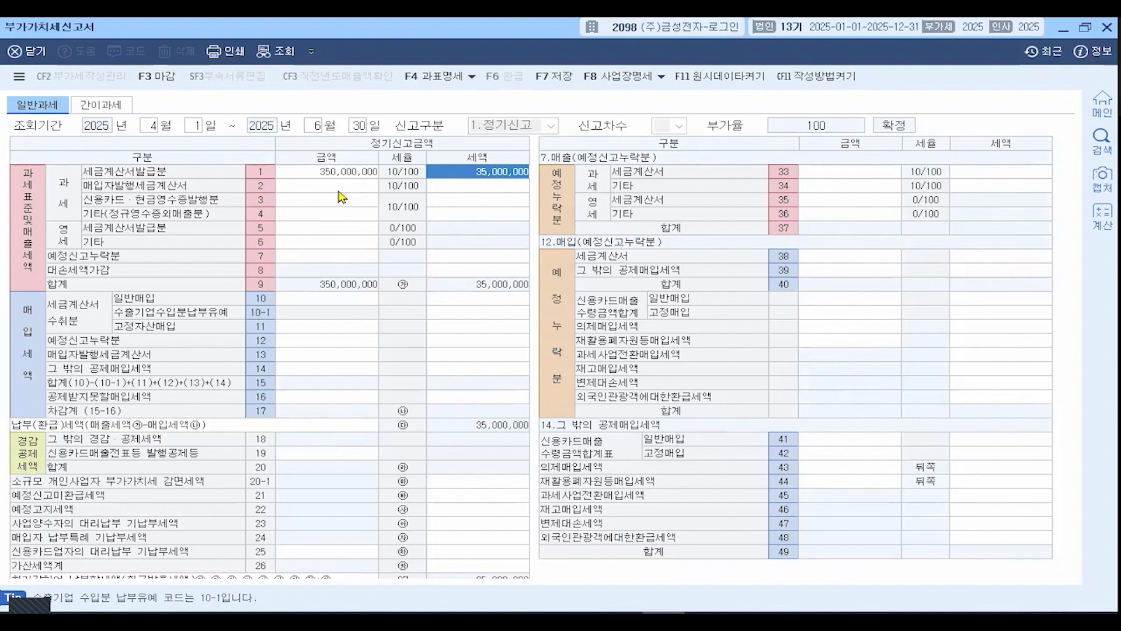
click(326, 231)
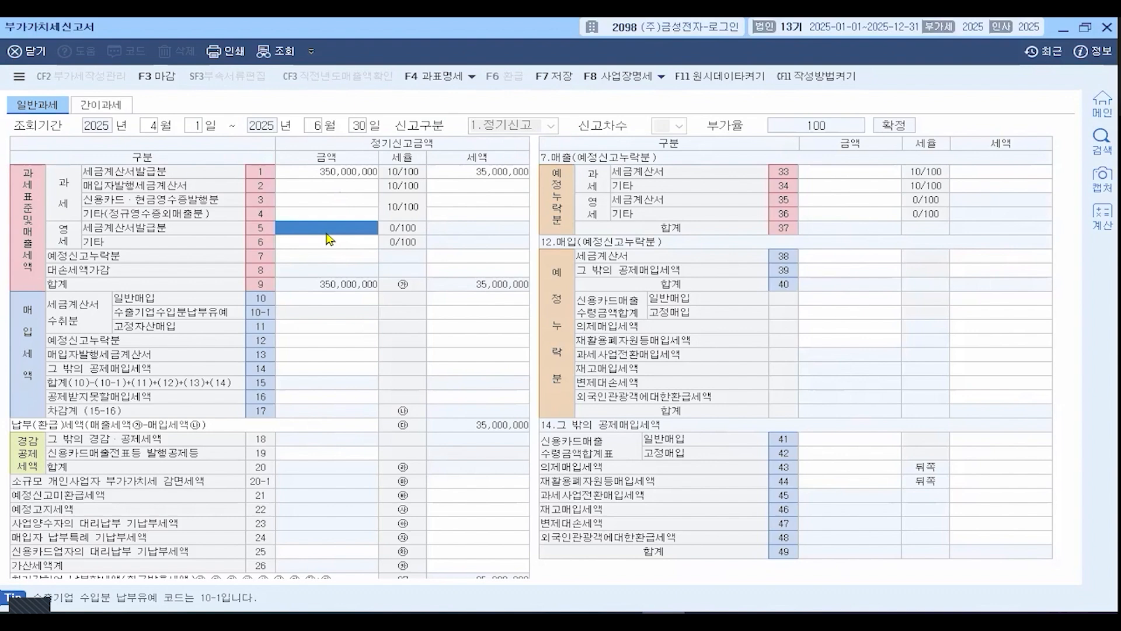
text(50000000)
key(Return)
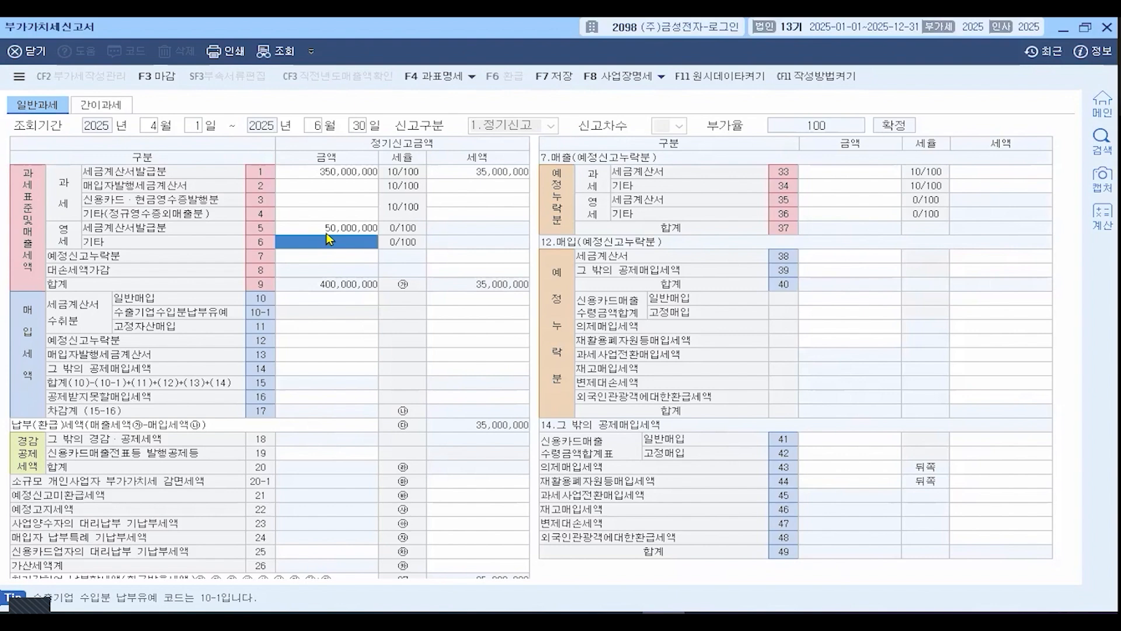
- Enter 5,000,000 for taxable card and cash-receipt sales (line 3) and 700,000 for other taxable sales (line 4)
key(Up)
key(Up)
key(Up)
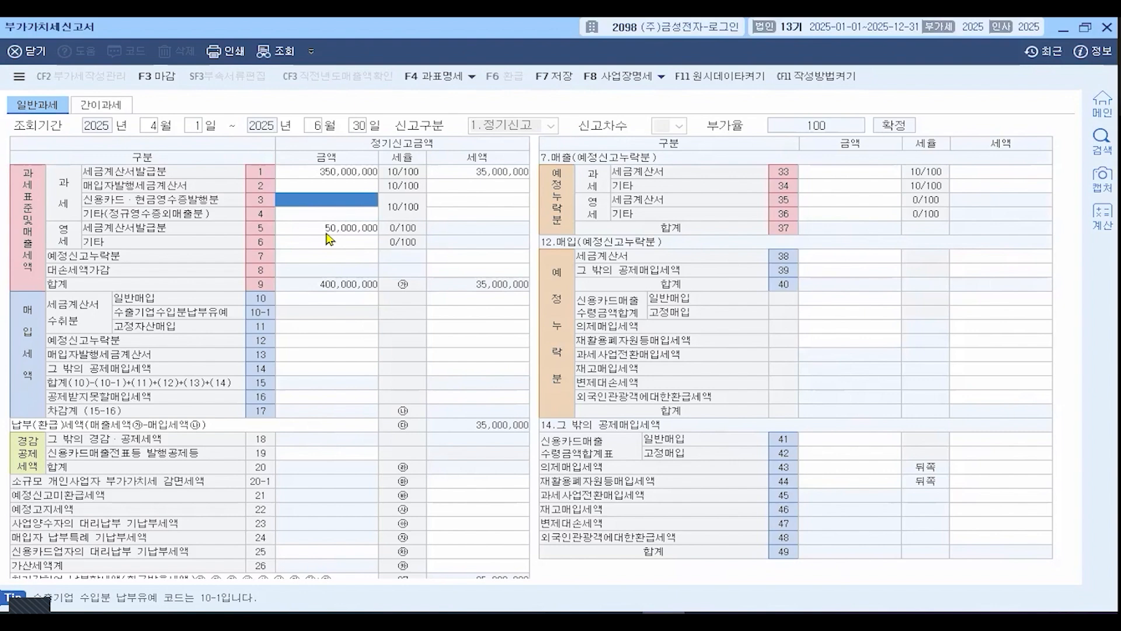
text(5000000)
key(Return)
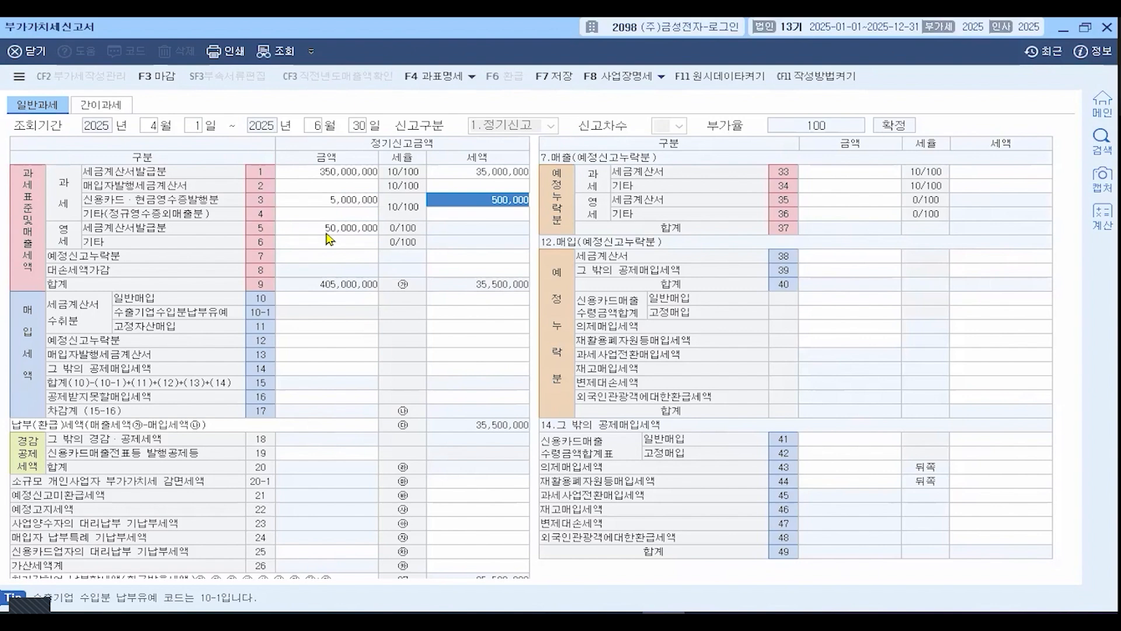
key(Return)
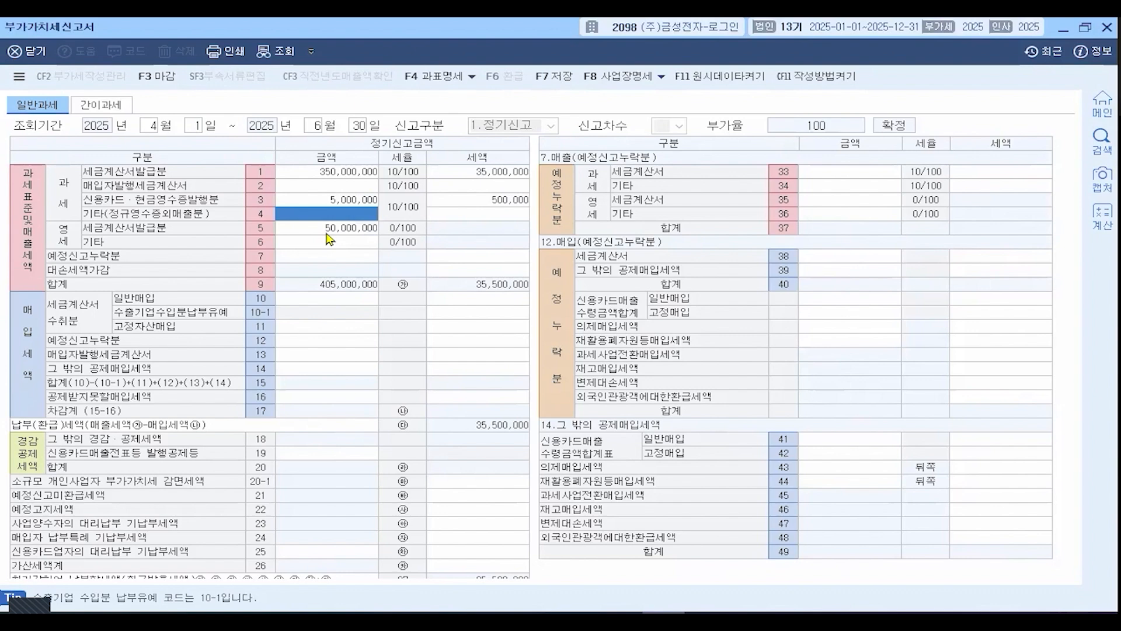
text(7000000)
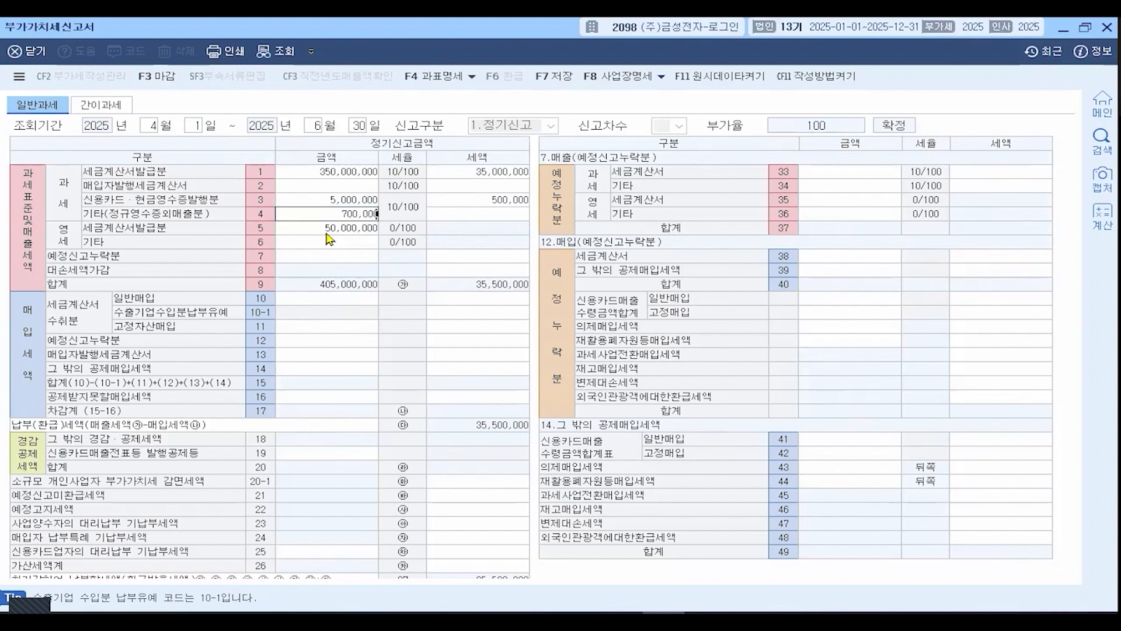
key(Return)
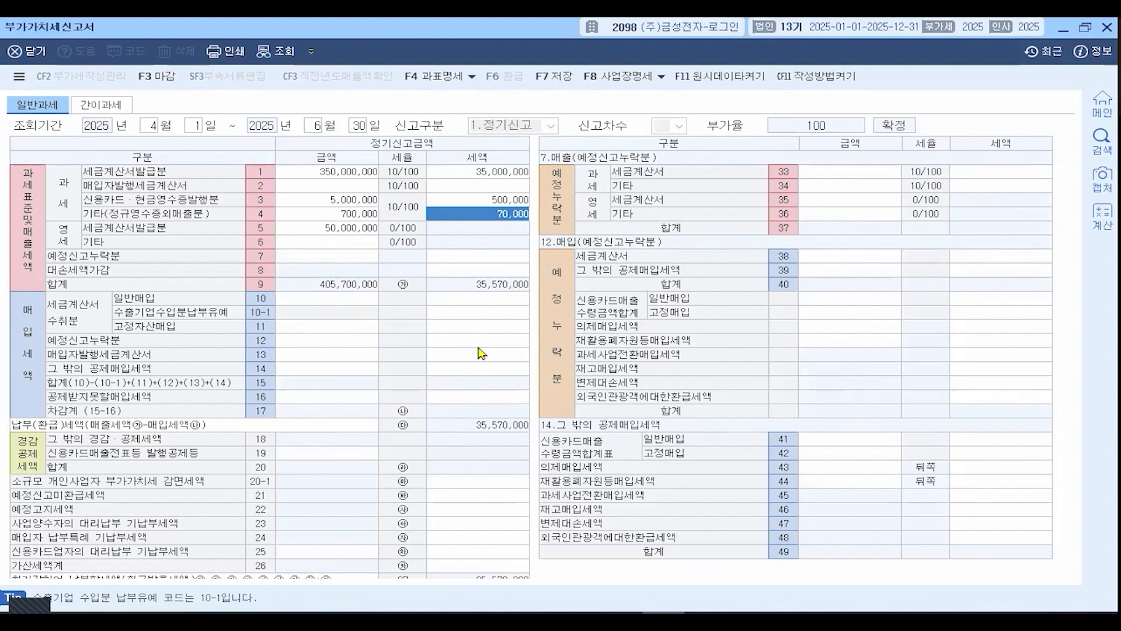
- Enter 40,000,000 as the amount of other zero-rated sales (영세 기타, line 6)
key(Return)
key(Return)
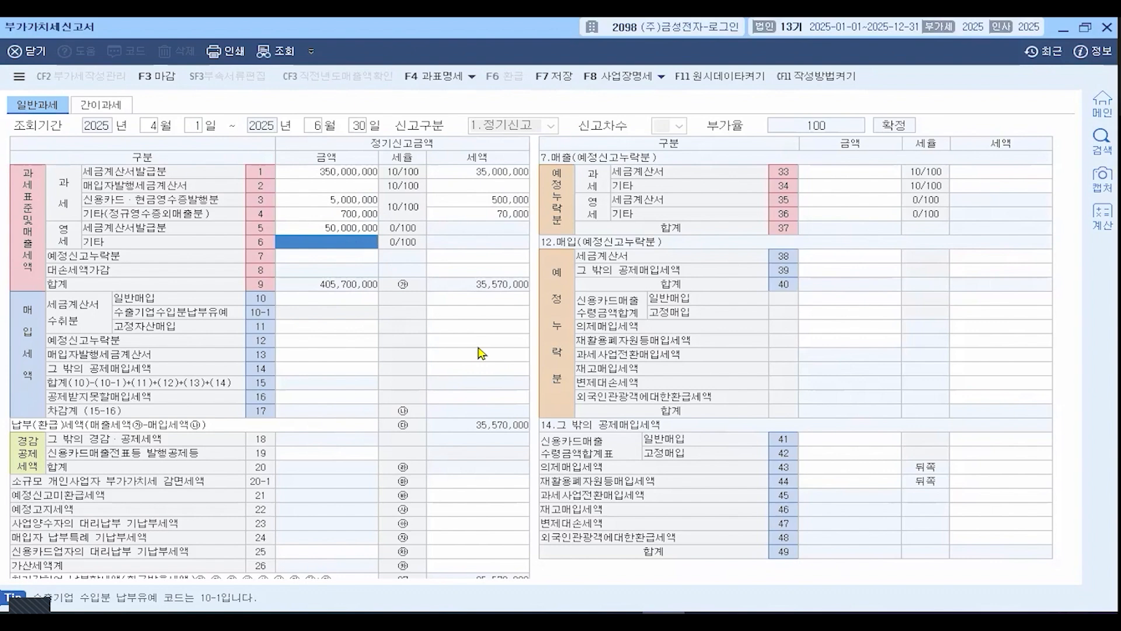
text(40000000)
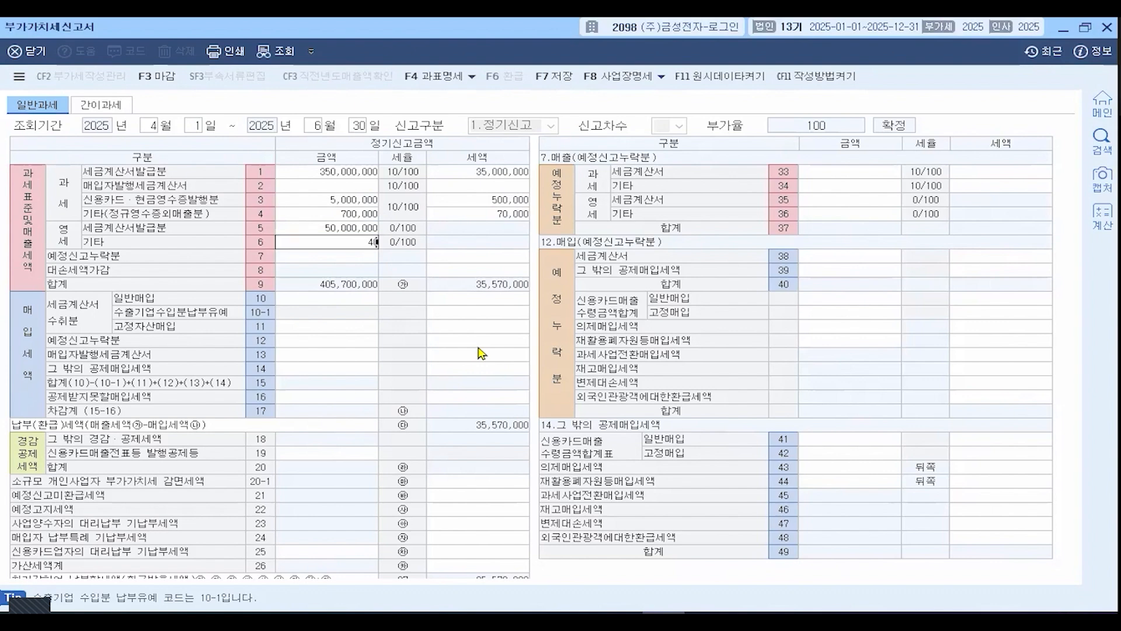
key(Return)
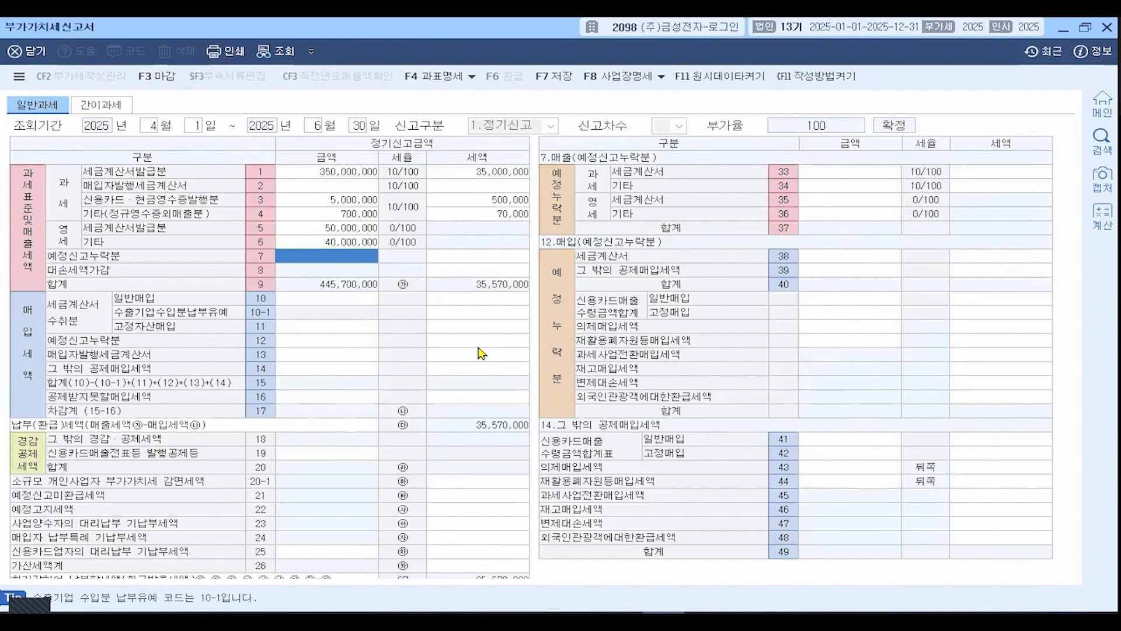
- Enter -1,000,000 as the bad-debt tax adjustment (대손세액가감, line 8)
key(Return)
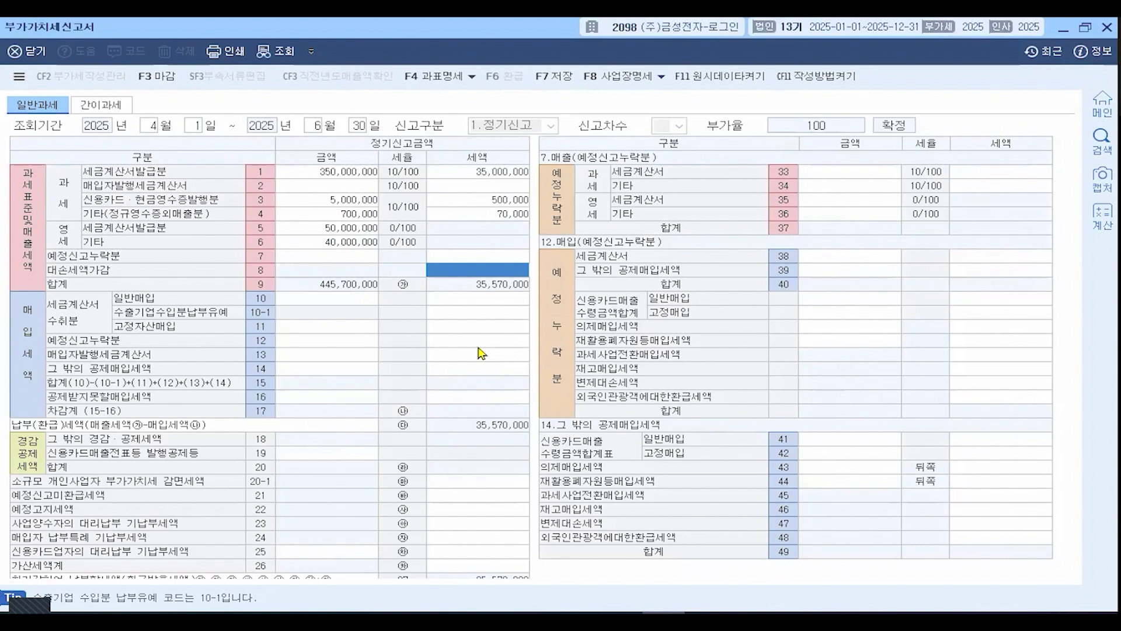
text(-)
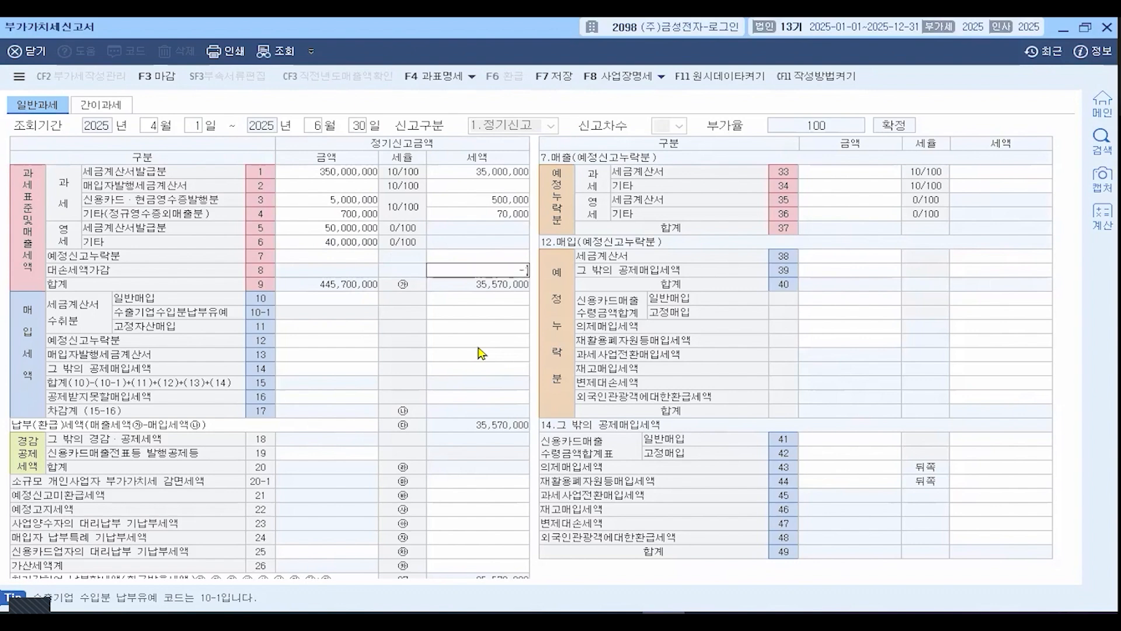
text(1,000,000)
key(Return)
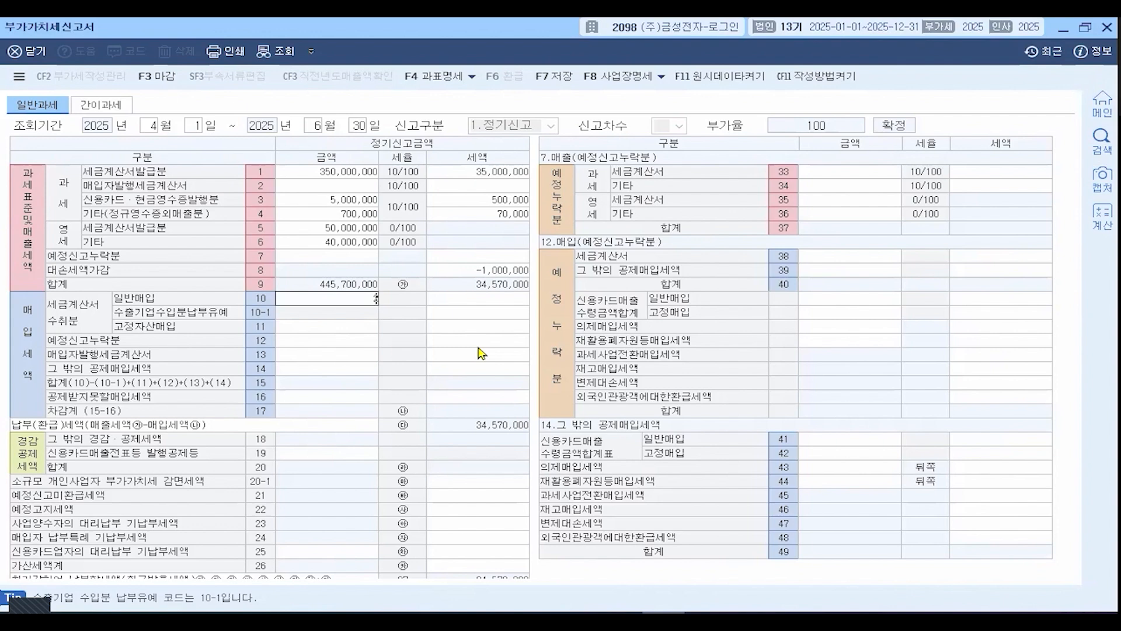
- Enter general tax-invoice purchases (일반매입, line 10) with amount 251,000,000 and tax 25,100,000
text(251000000)
key(Return)
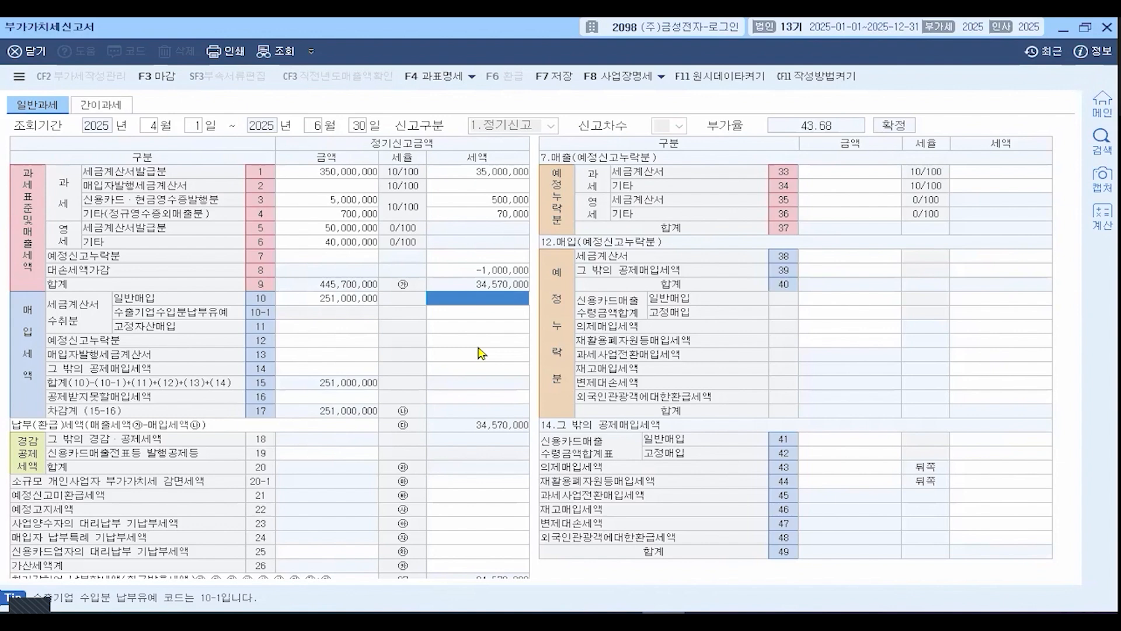
text(25,100,000)
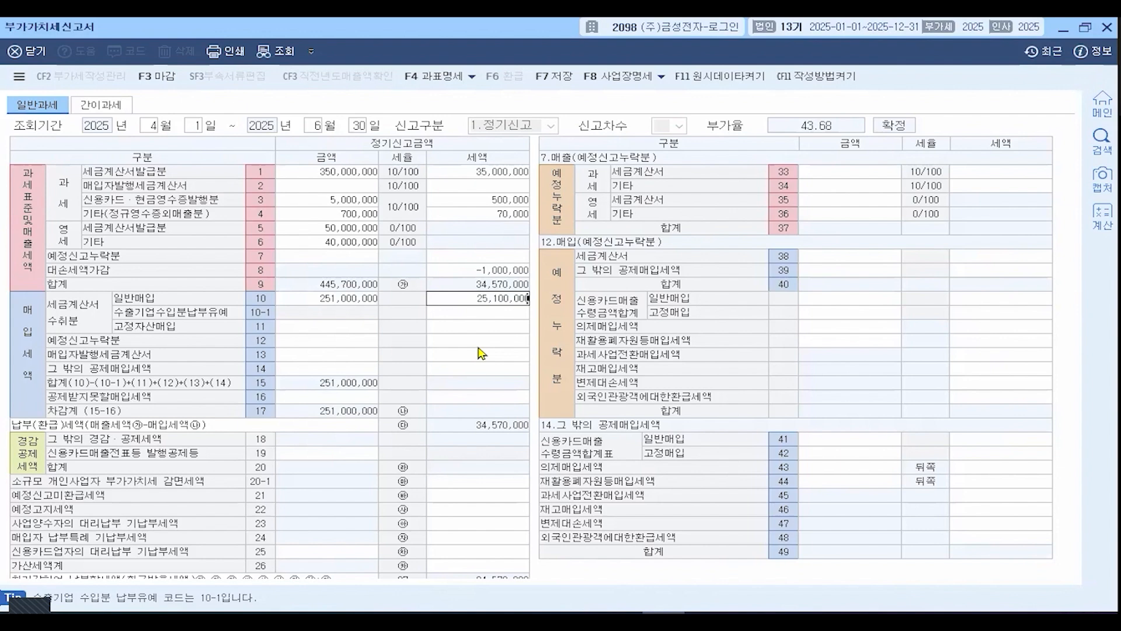
key(Return)
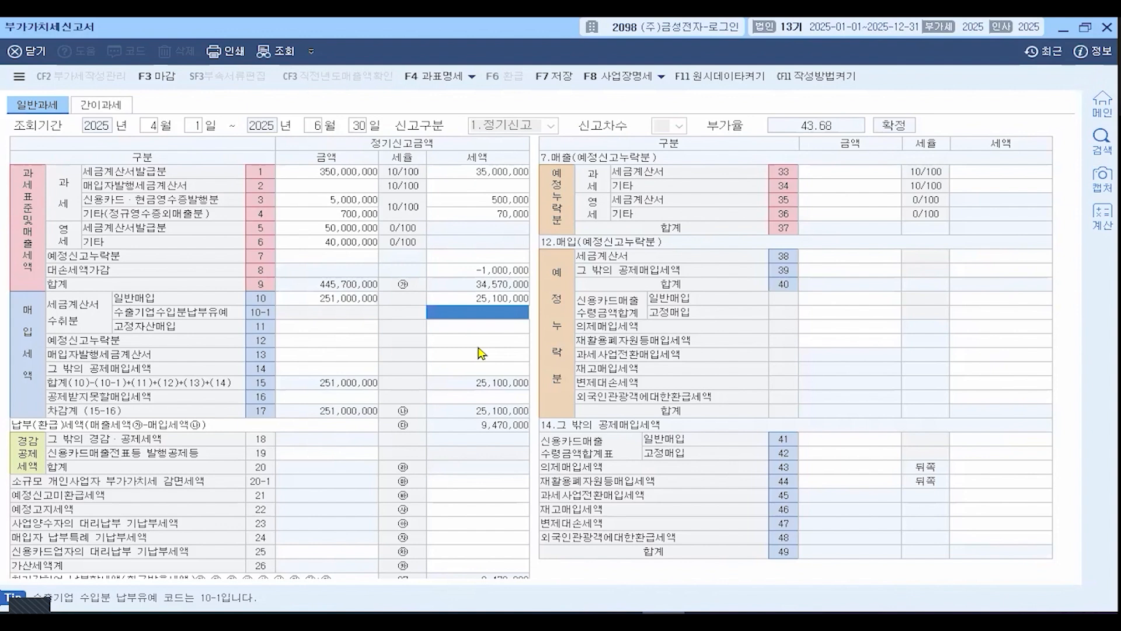
- Record non-deductible input tax (공제받지못할 매입세액, line 50) with amount 1,000,000 and tax 100,000
key(Up)
key(Left)
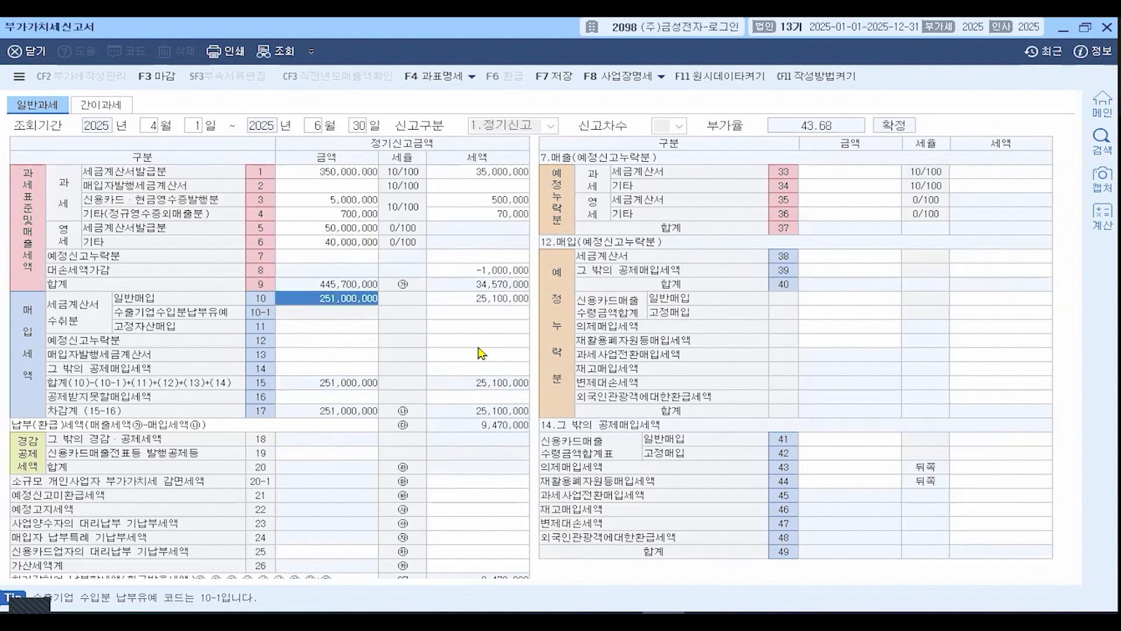
key(Return)
key(Return)
key(Return)
key(Return)
key(Return)
key(Return)
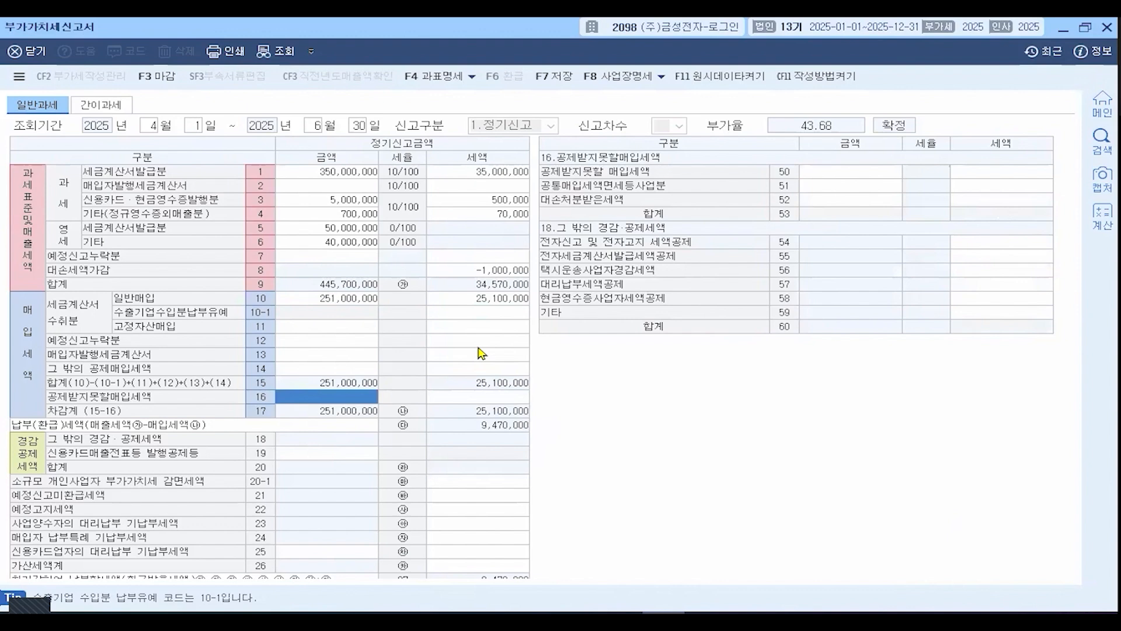
click(827, 174)
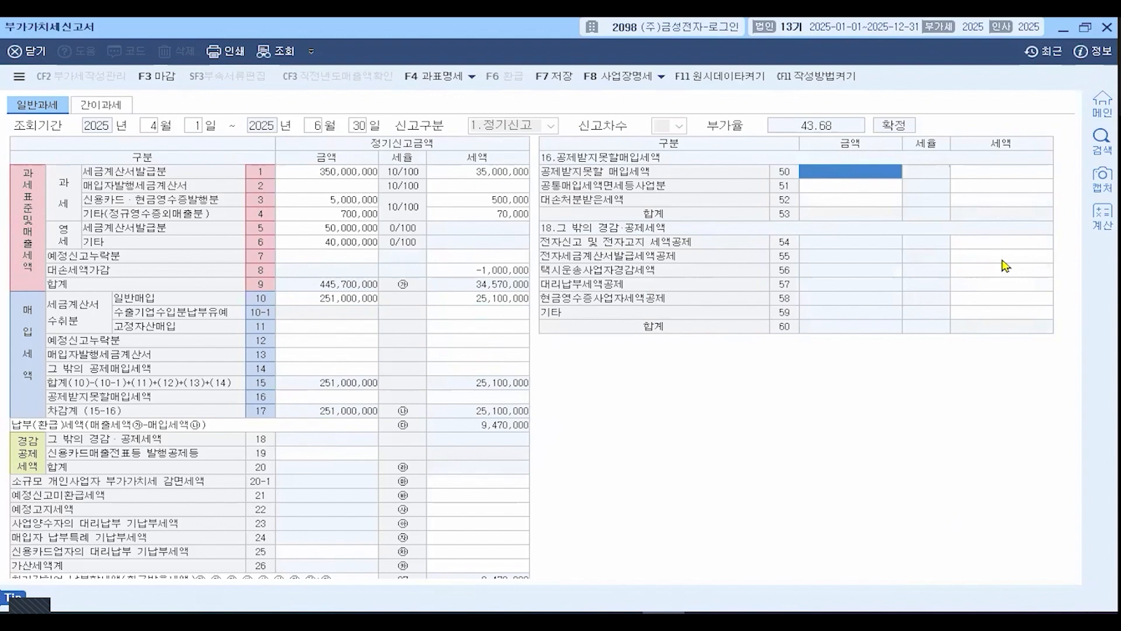
text(1000000)
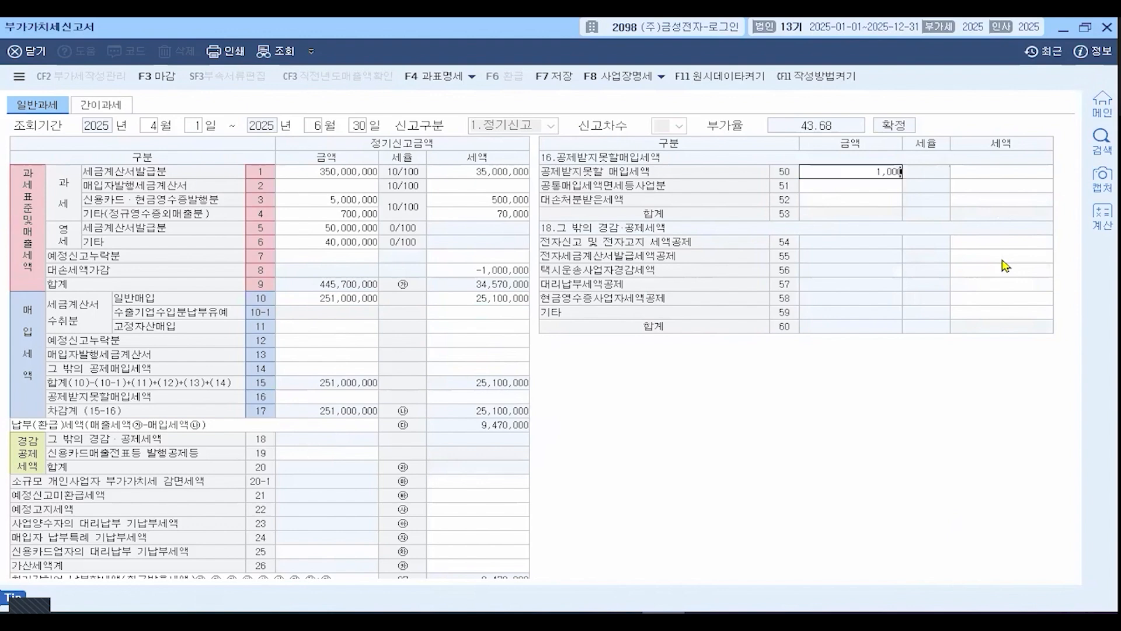
key(Return)
text(100000)
key(Return)
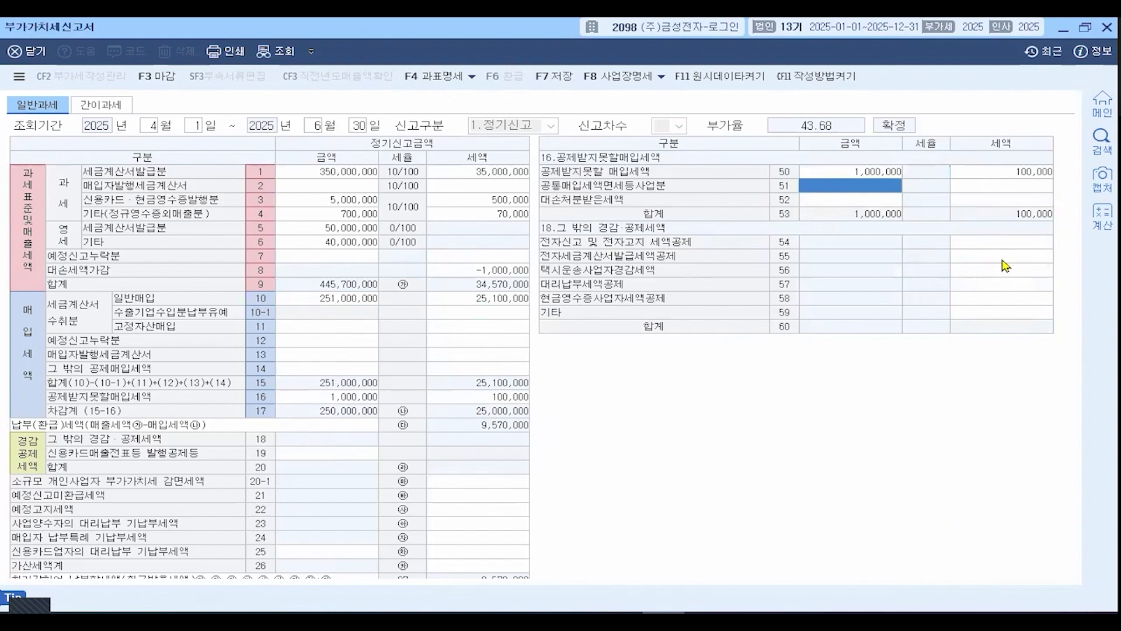
click(345, 302)
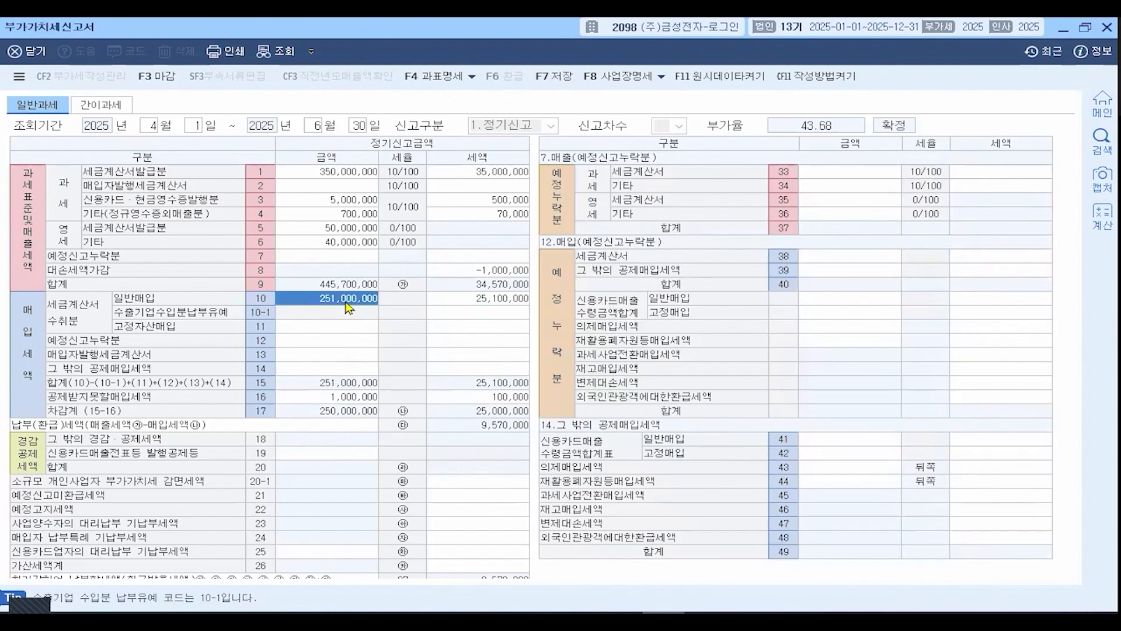
click(348, 400)
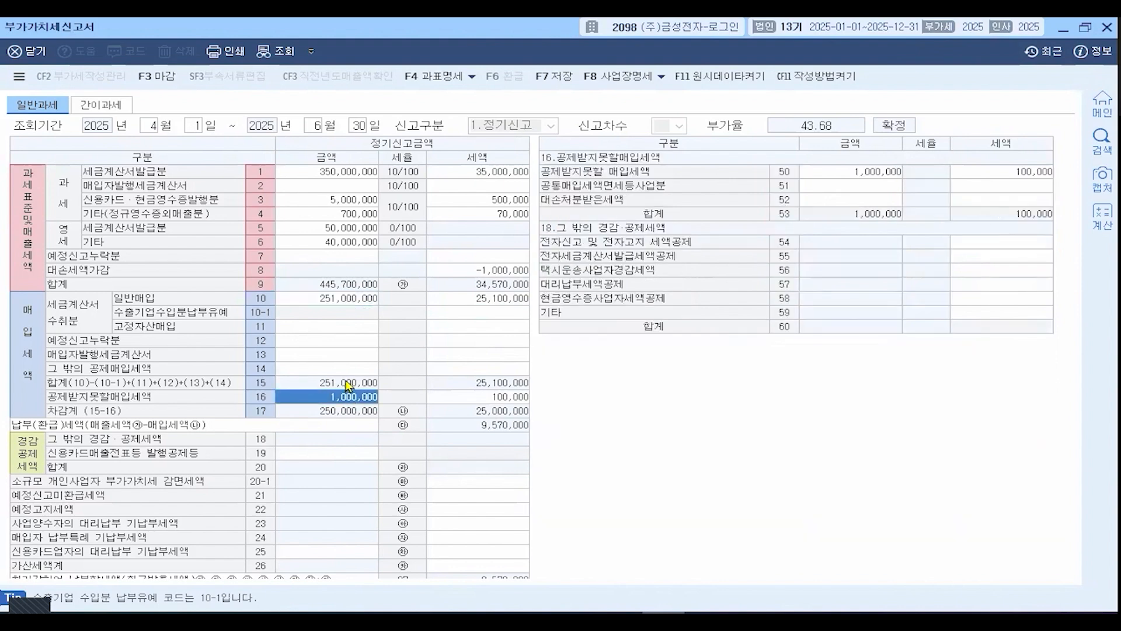
click(350, 301)
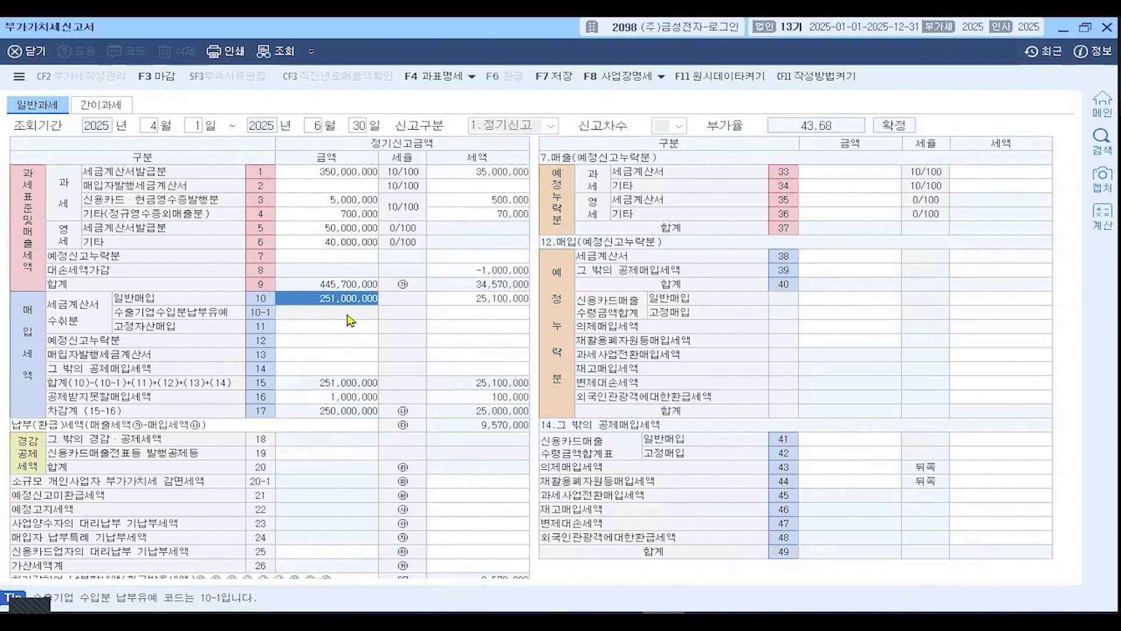
click(358, 398)
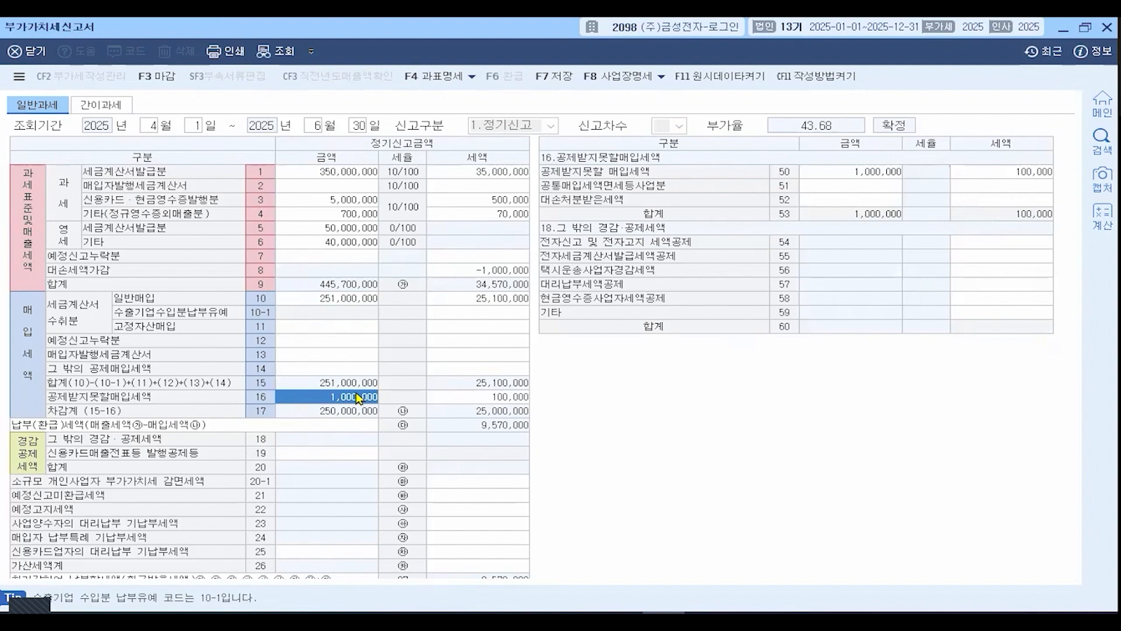
- Enter fixed-asset purchases (고정자산매입, line 11) with amount 30,000,000 and tax 3,000,000
click(325, 331)
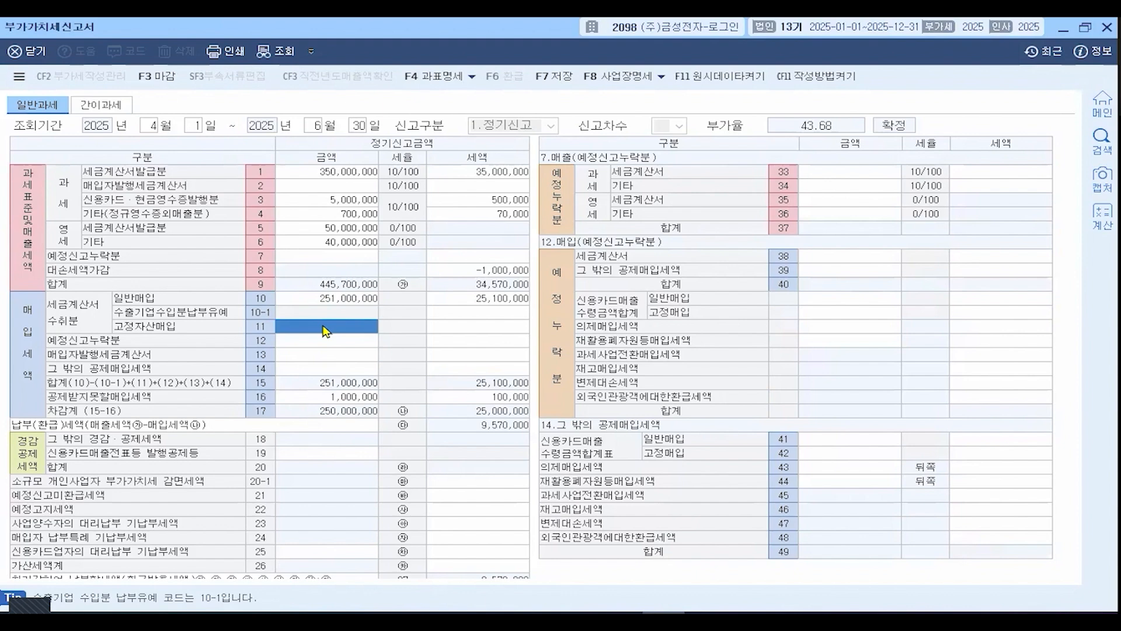
text(30000000)
key(Return)
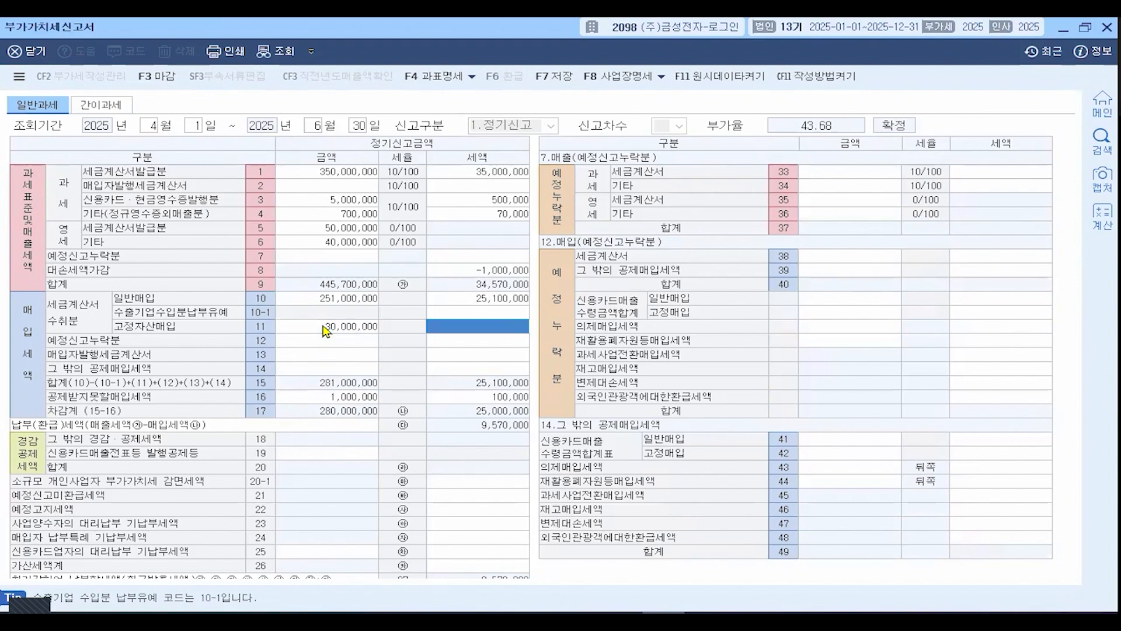
text(3000000)
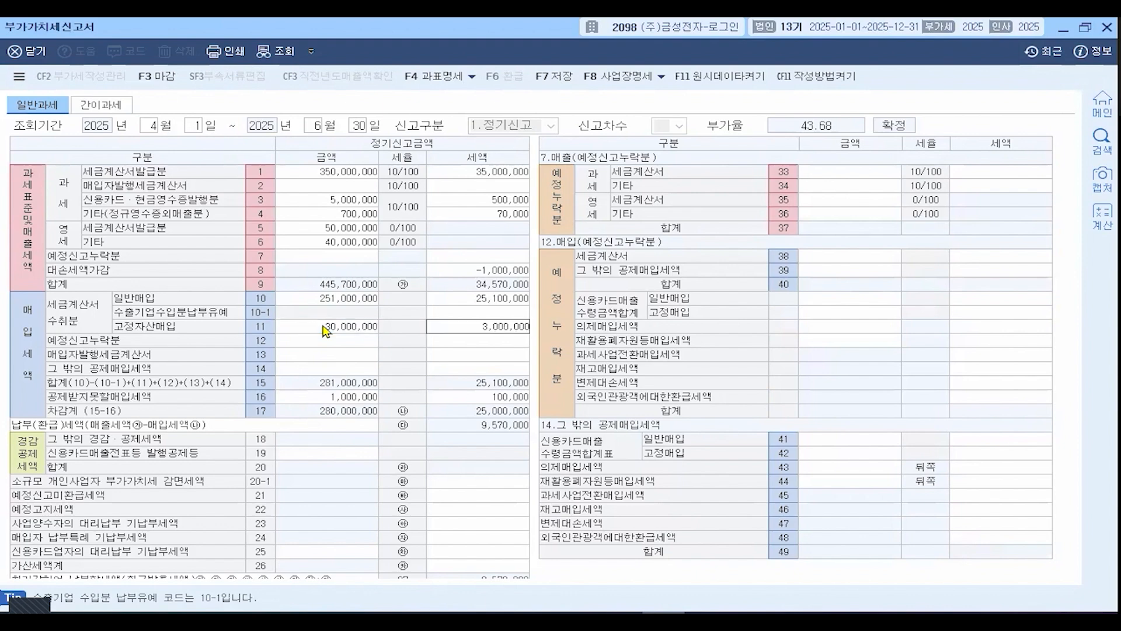
key(Return)
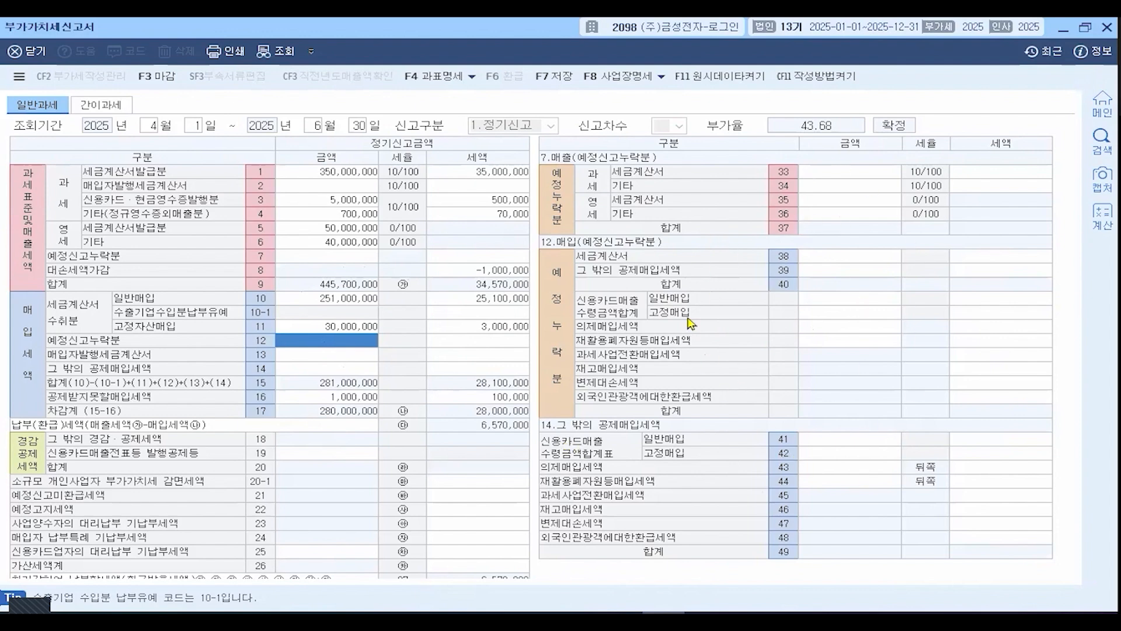
- Enter omitted preliminary tax-invoice purchases (예정누락분 세금계산서, line 38) with amount 3,000,000 and tax 300,000
click(850, 260)
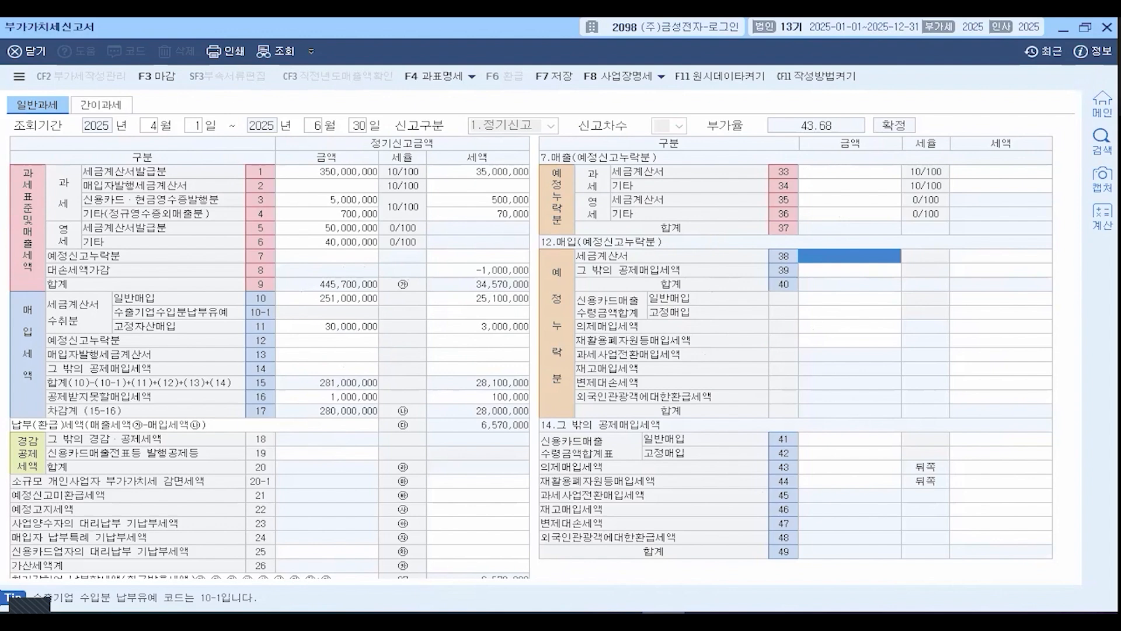
text(3000000)
key(Return)
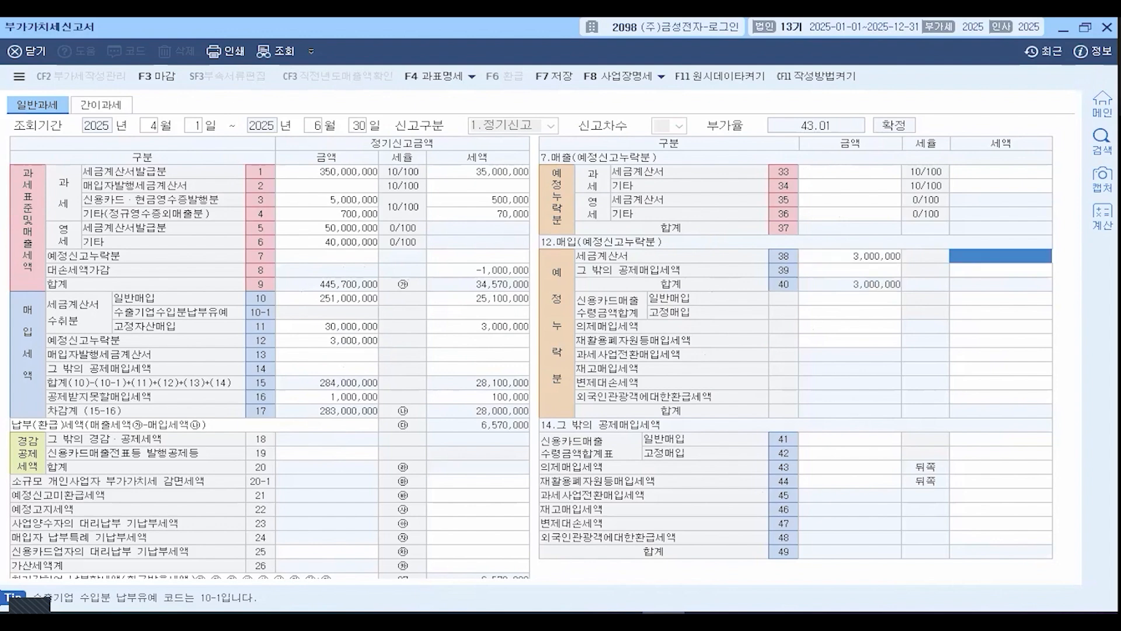
text(3000000)
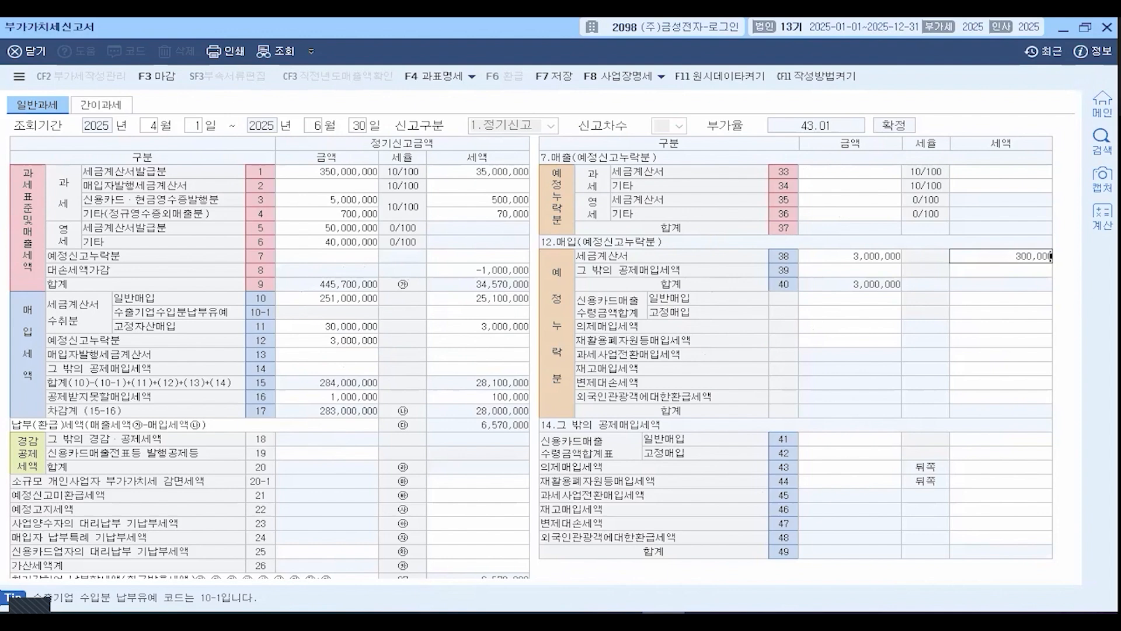
key(Return)
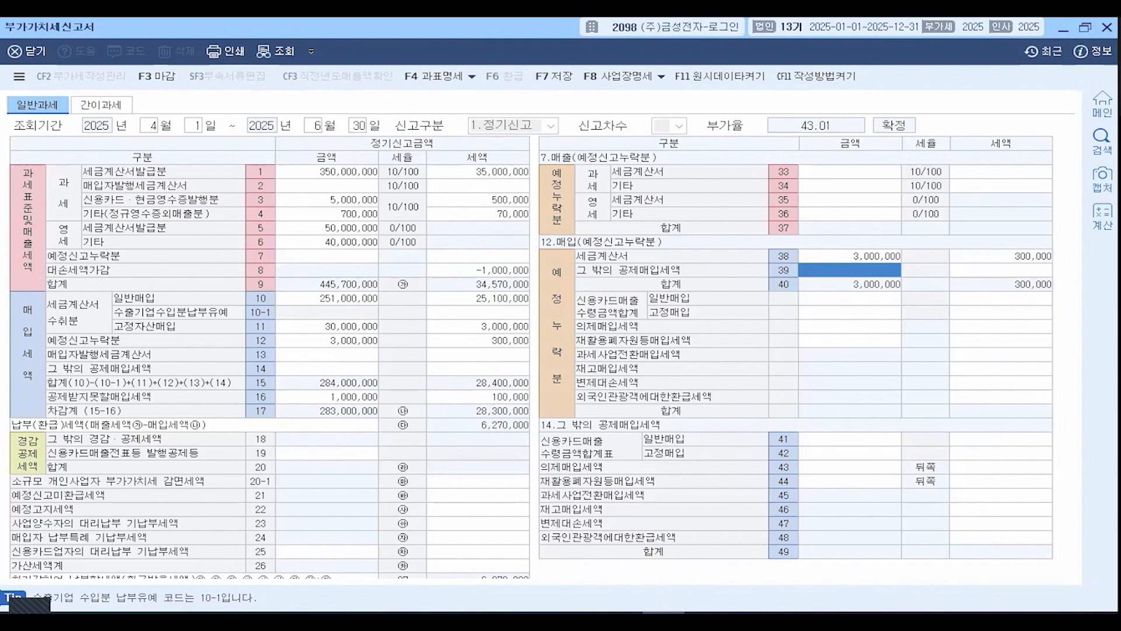
- Enter general credit-card purchases (신용카드매출 수령금액합계표 일반매입, line 41) with amount 25,000,000 and tax 2,500,000
click(835, 439)
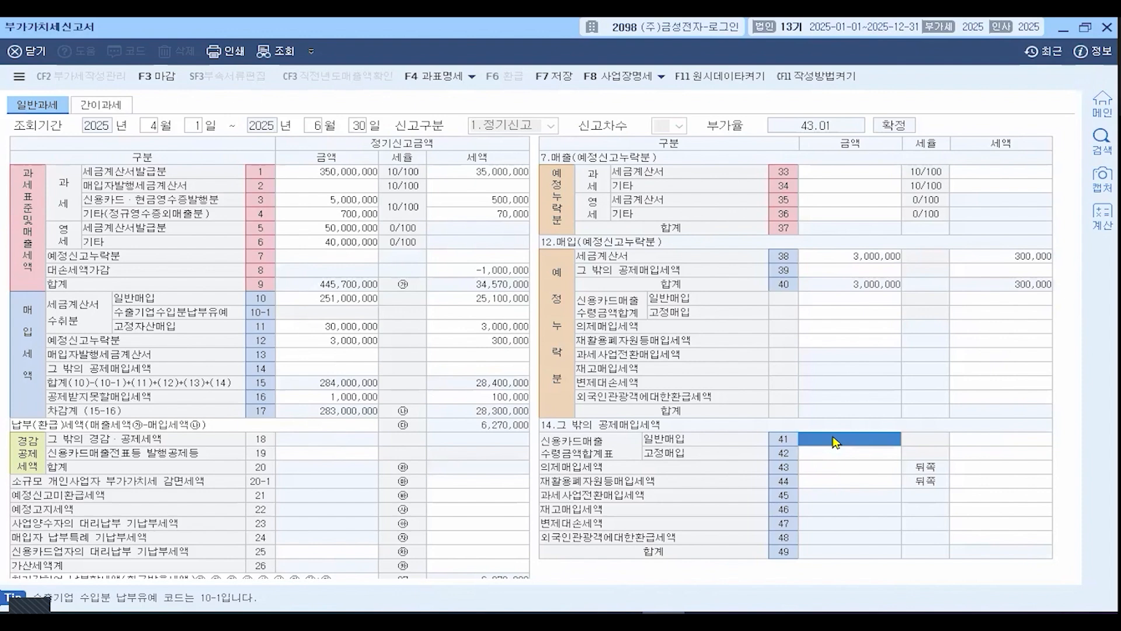
click(838, 453)
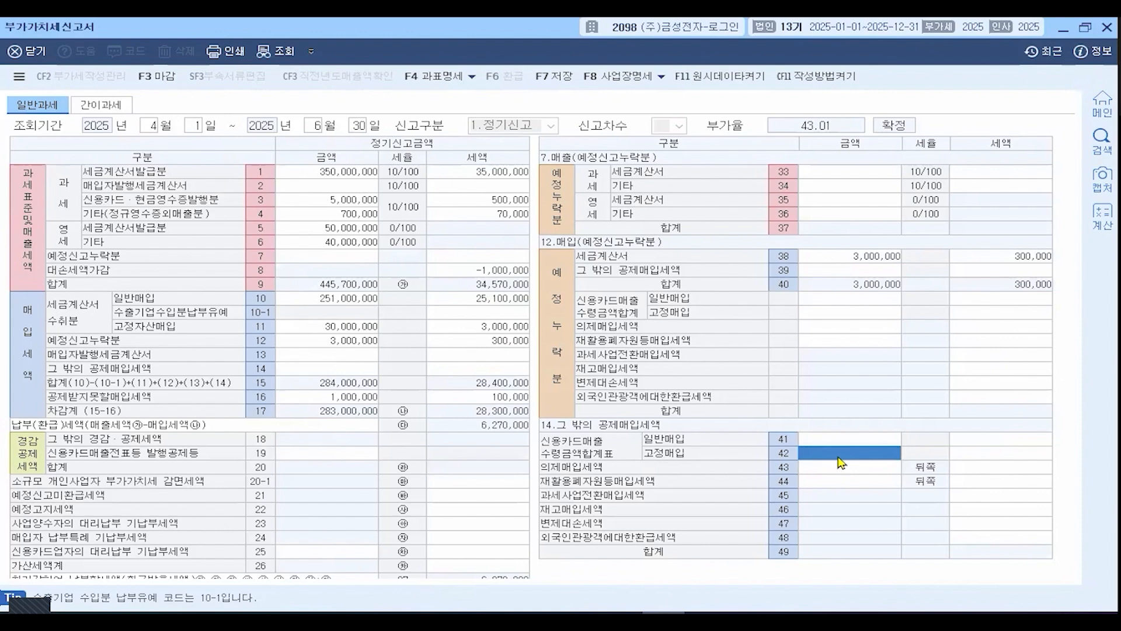
key(Up)
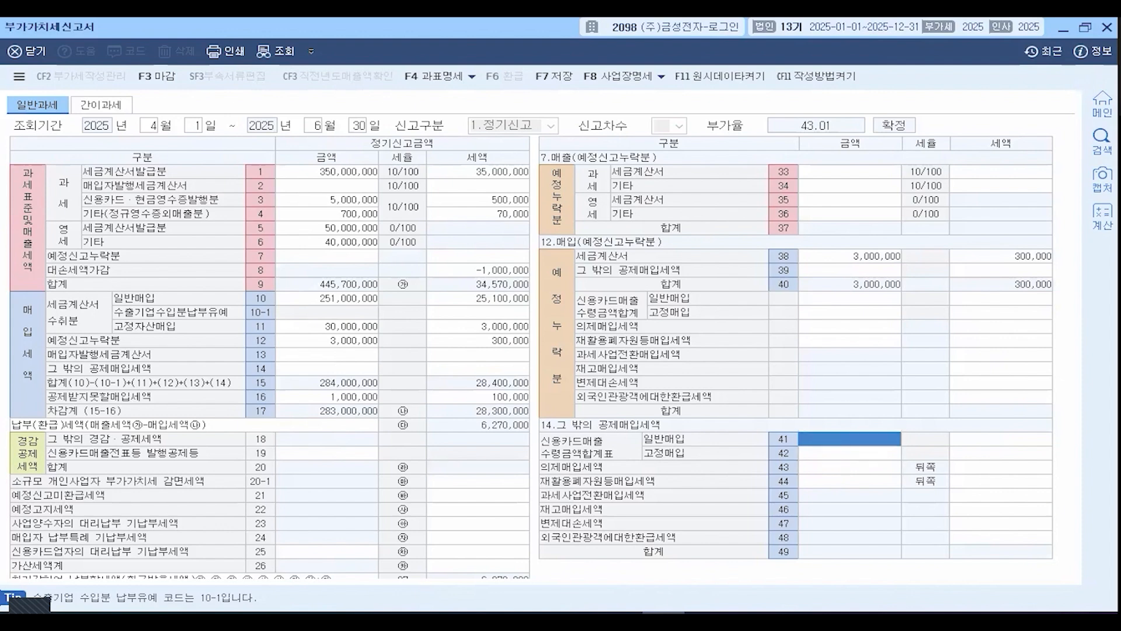
text(25000000)
key(Return)
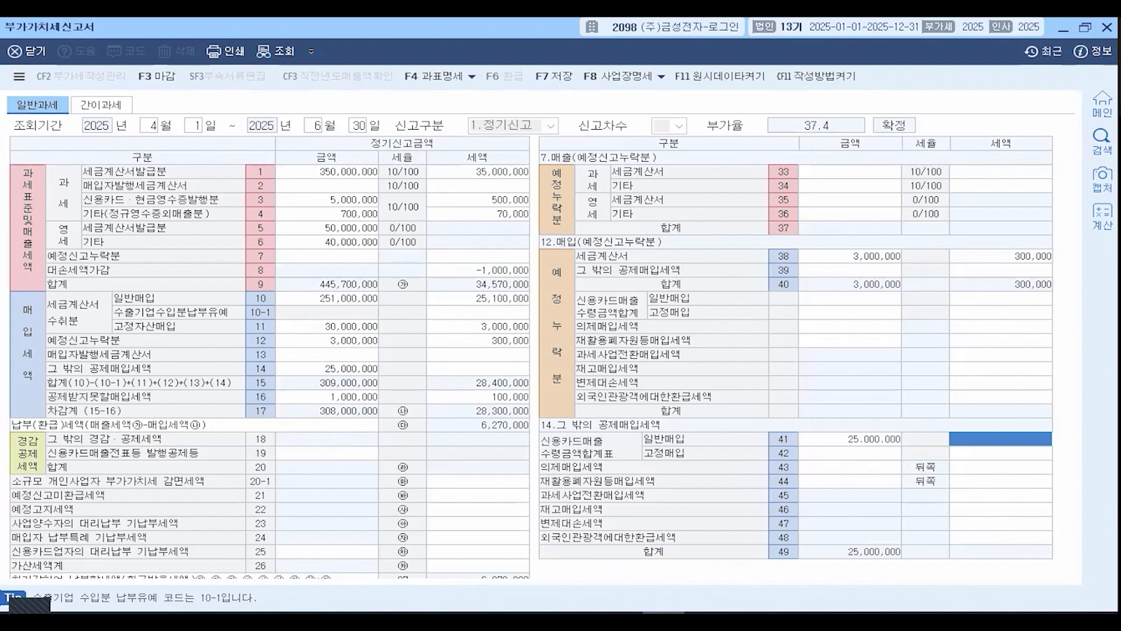
click(1050, 439)
text(25,000,00)
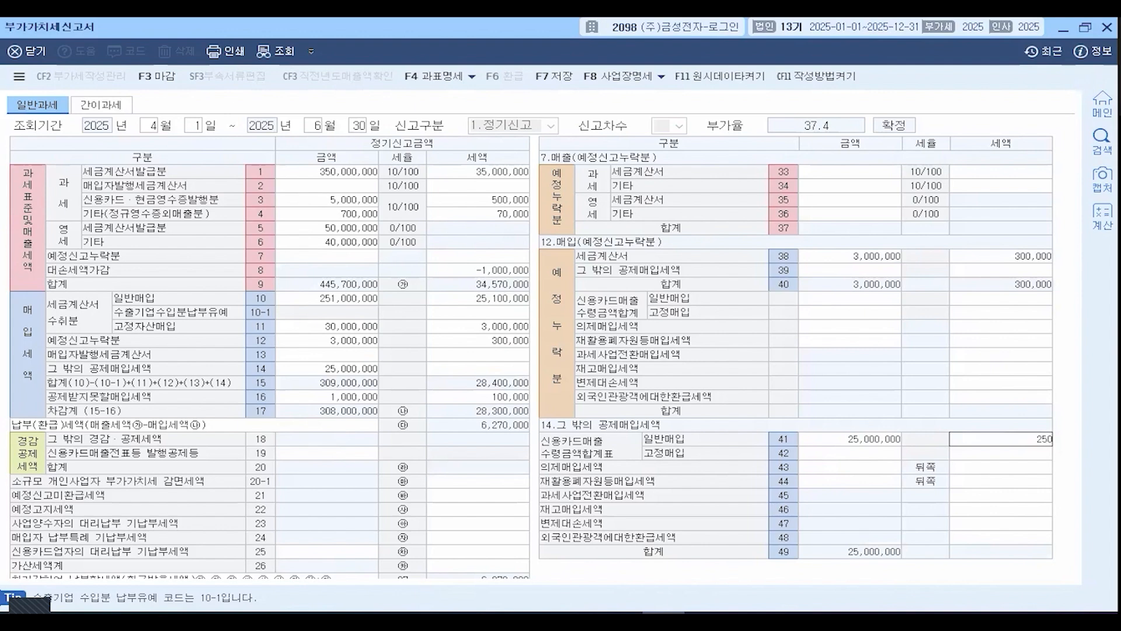
key(Return)
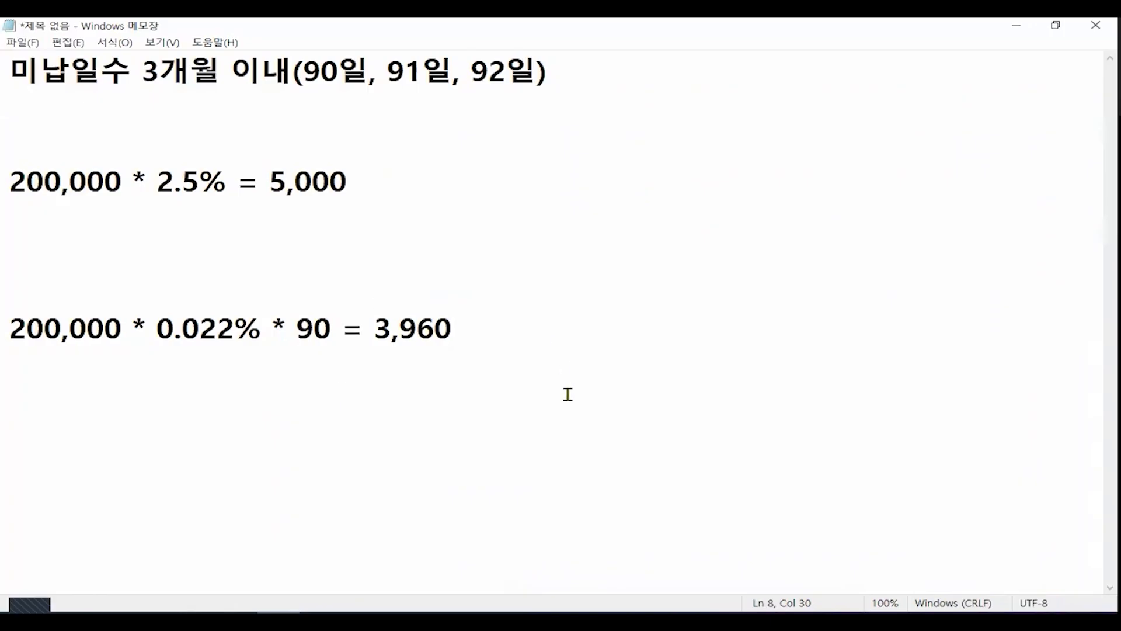
- Switch to Notepad and replace all its text with the heading "신용카드, 현금영수증 매입 입력X"
key(ctrl+a)
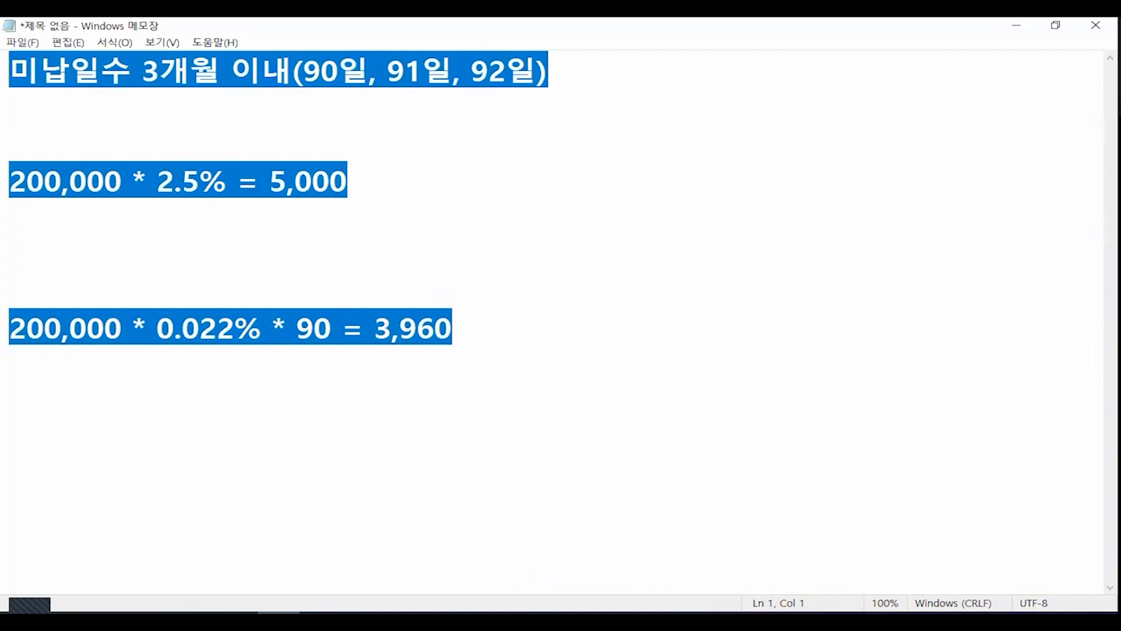
text(신용카드, )
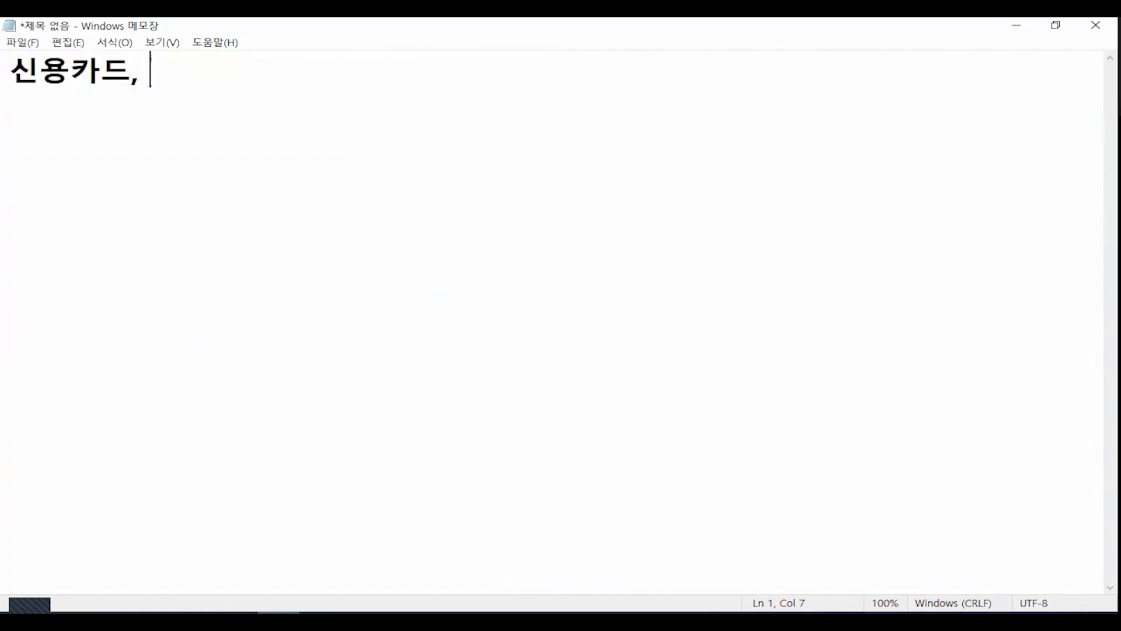
text(현금영수증)
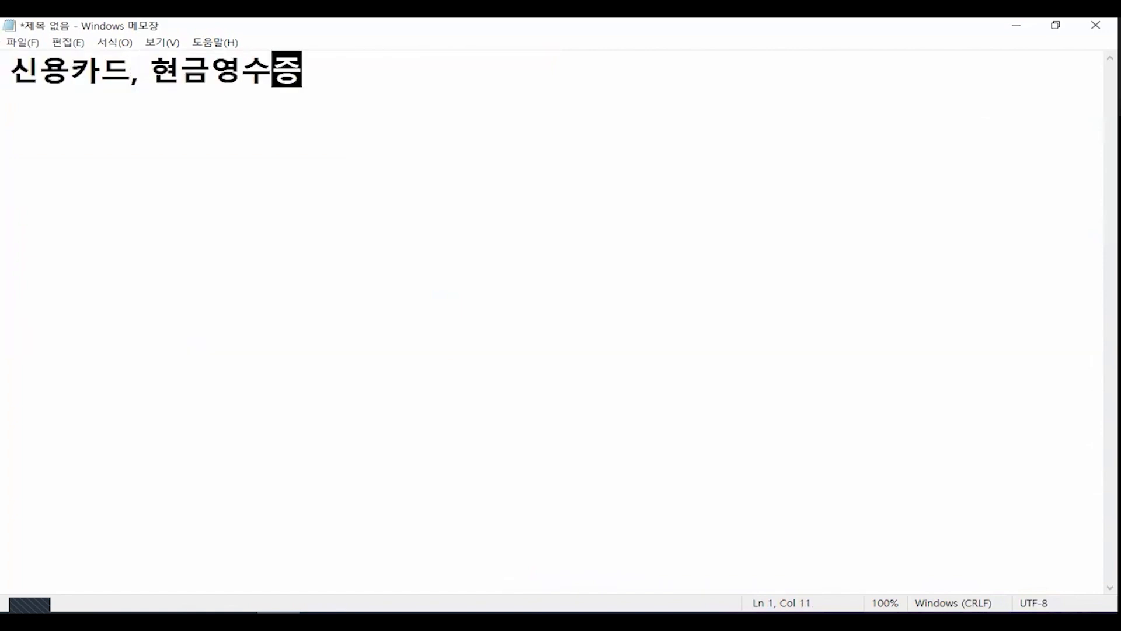
text( 매입)
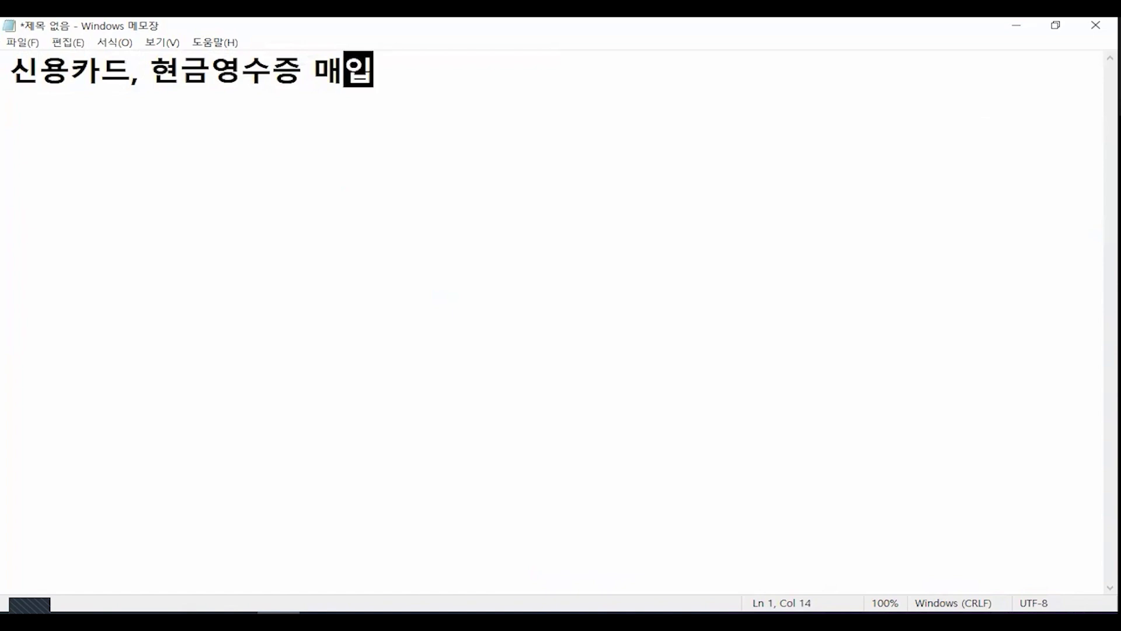
text( 입력)
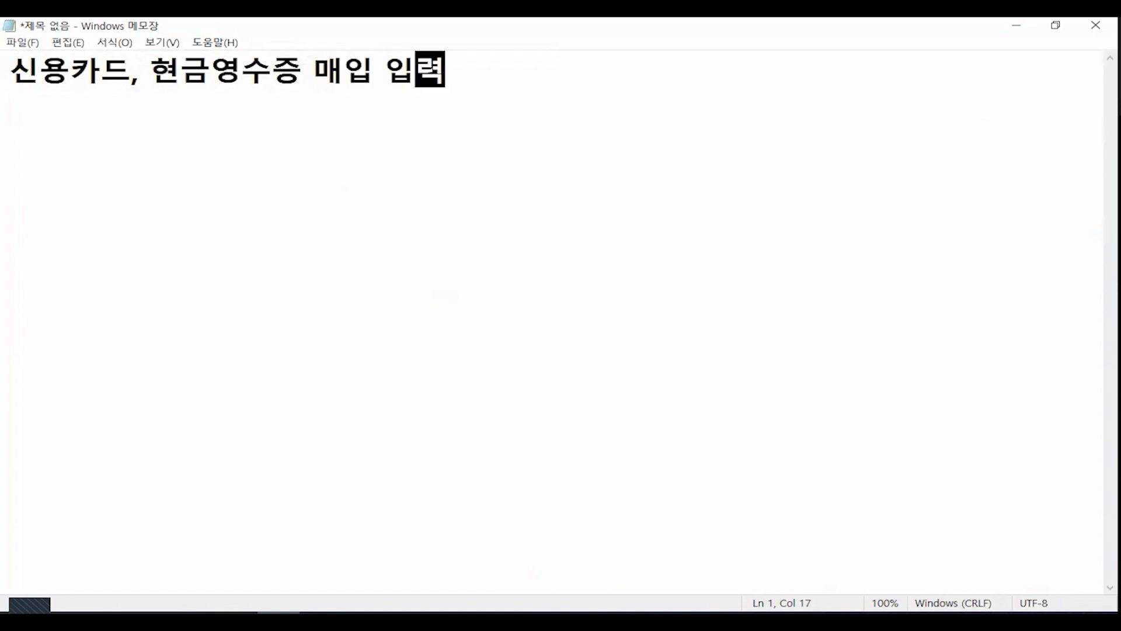
key(Hangul)
text(X)
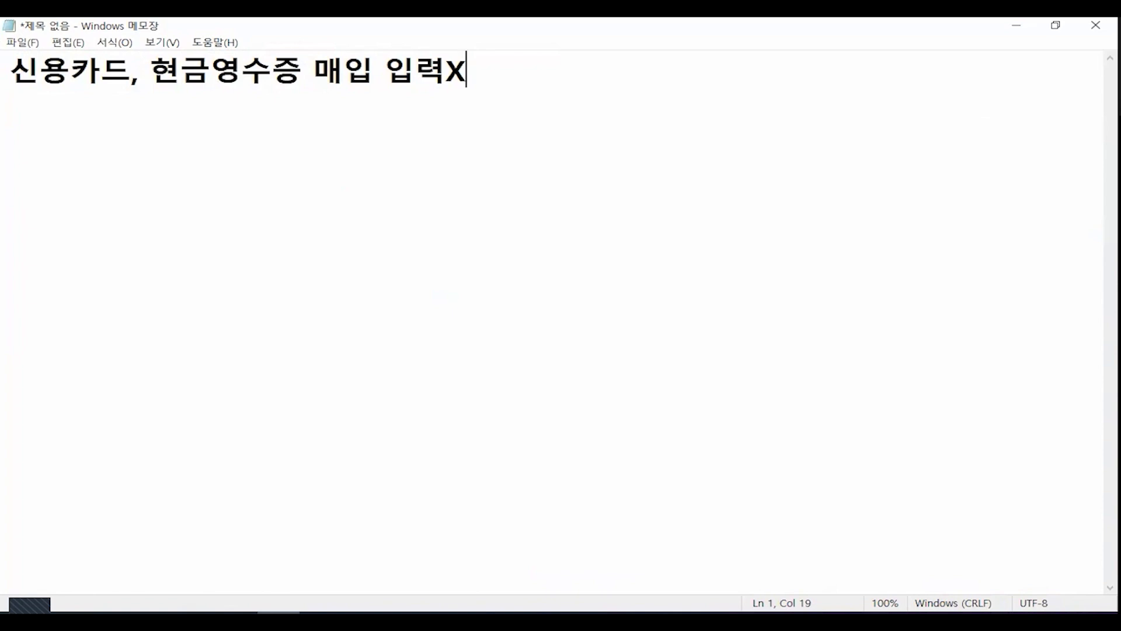
- Add the first list item "1. 불공내역" below the heading, leaving a blank line between them
key(Return)
key(Return)
text(1. qnf)
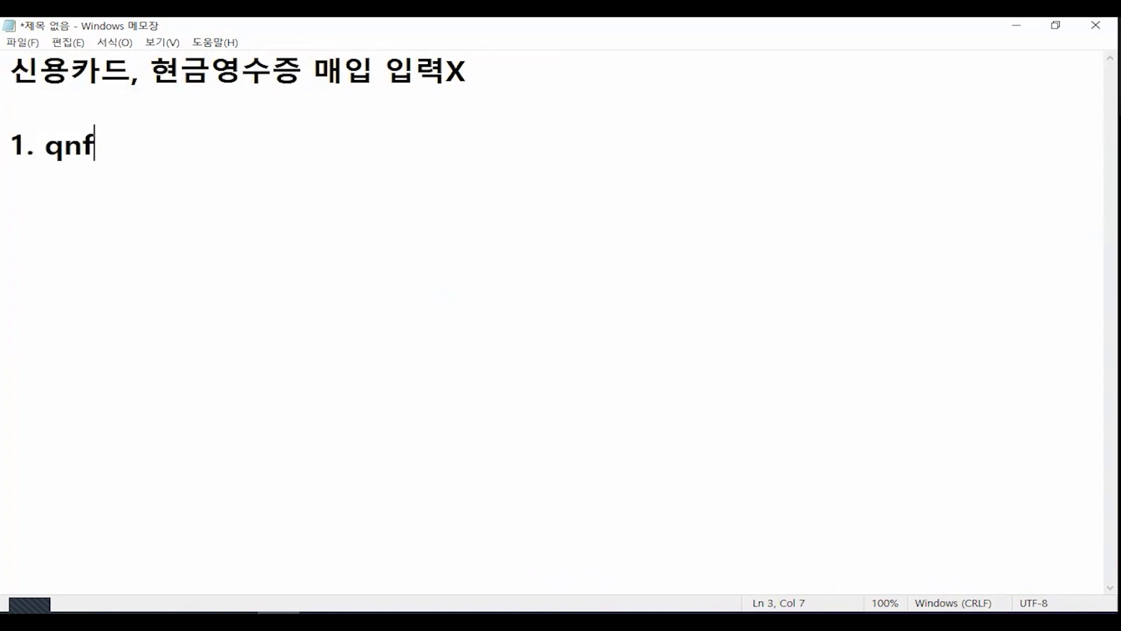
key(BackSpace)
key(BackSpace)
key(BackSpace)
key(Hangul)
text(불공)
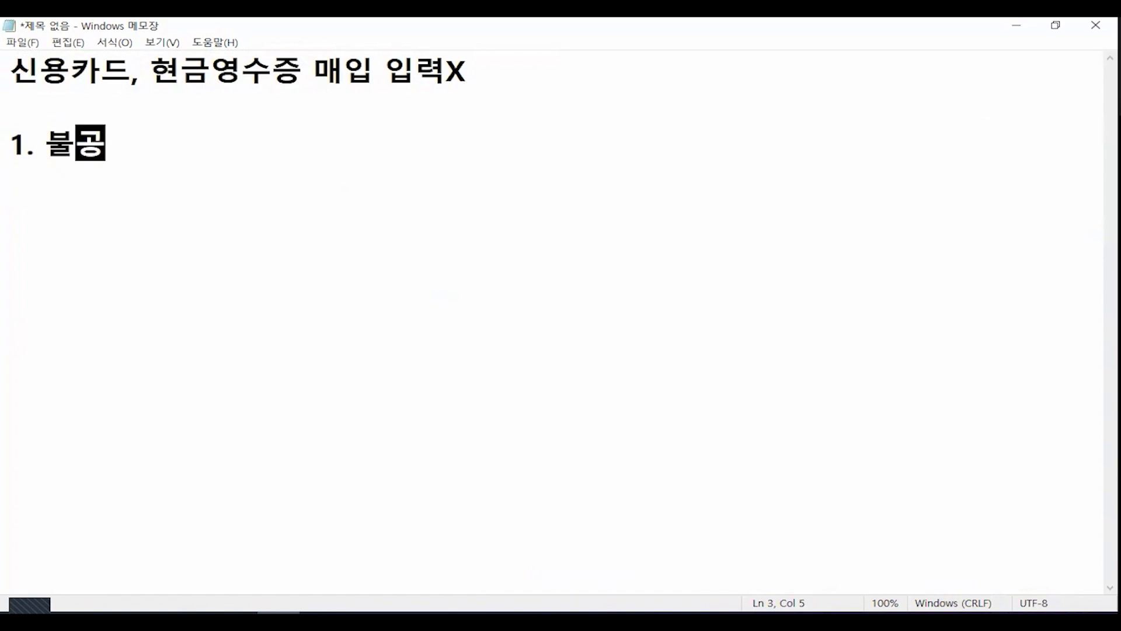
text(내여ㄱ)
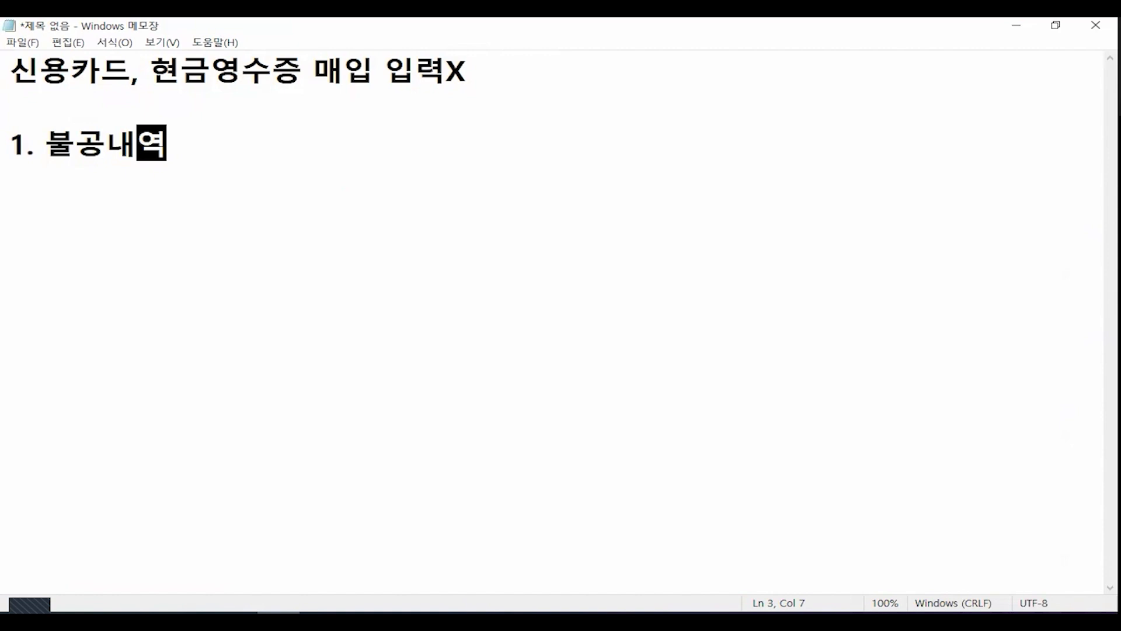
- Add a second list item after a blank line: "2. 교통비(택시, Ktx, 항공요금, 버스요금)"
key(Return)
key(Return)
text(2)
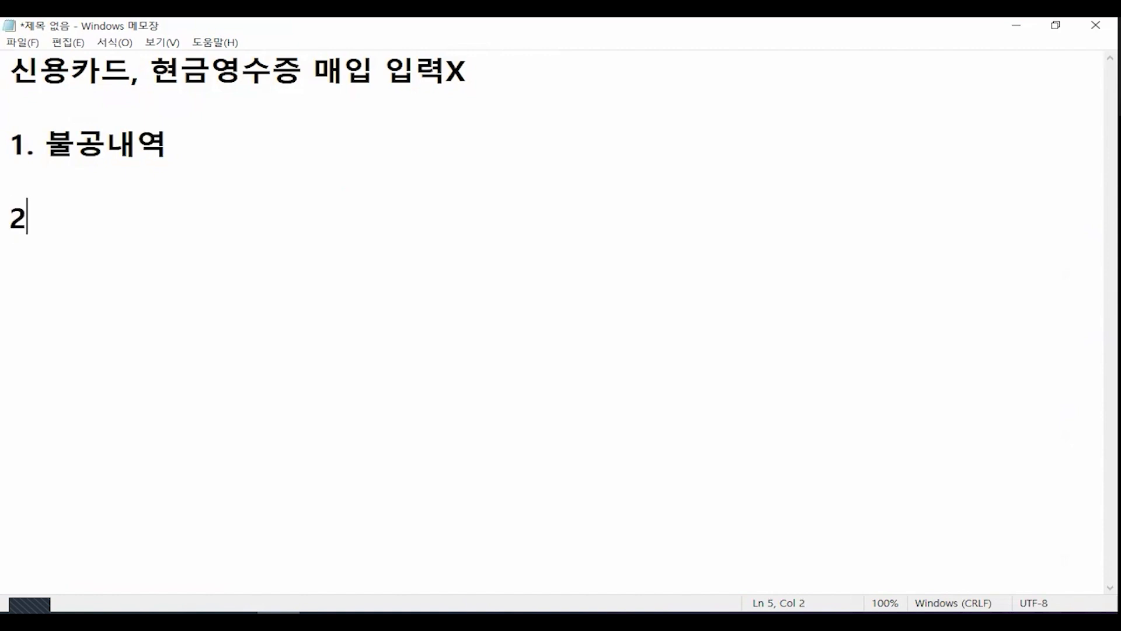
text(. 교통비)
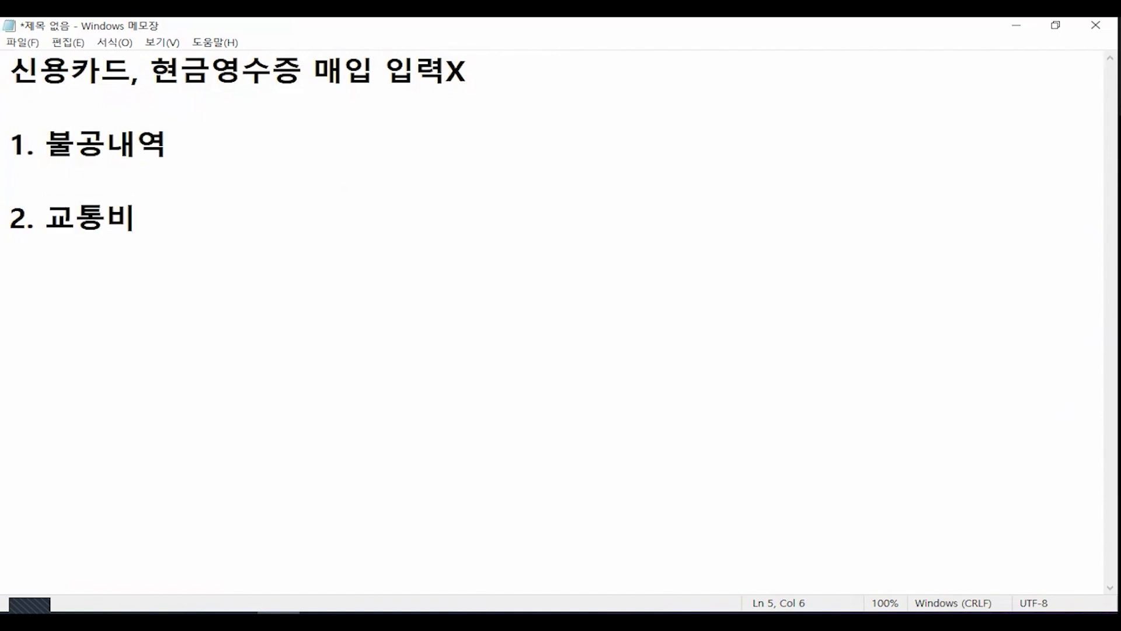
text((택시)
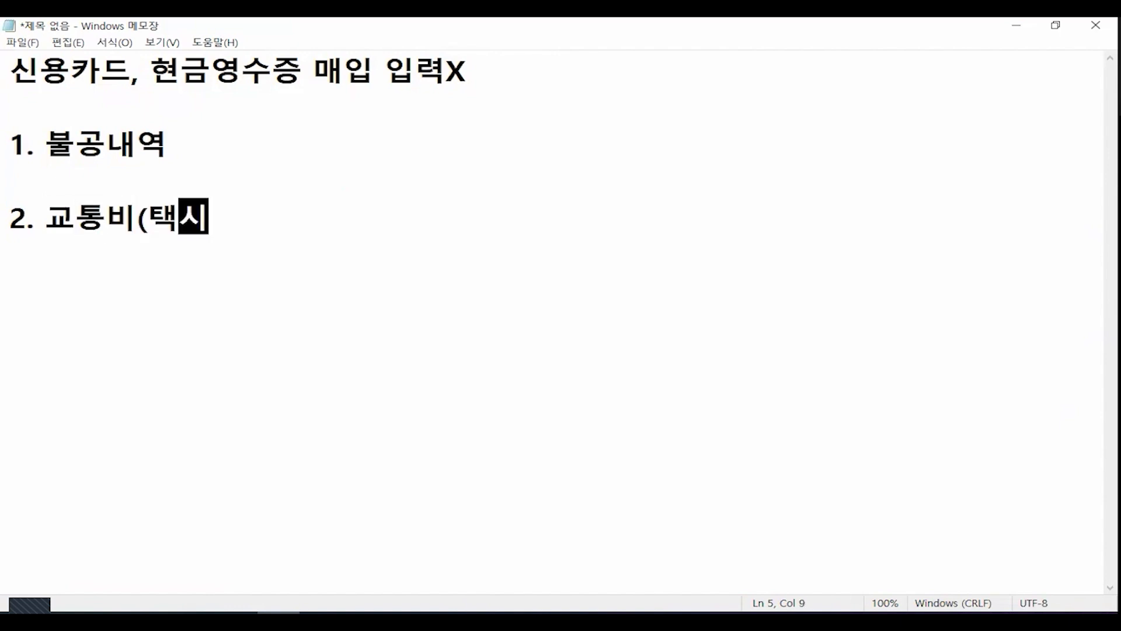
text(, KT)
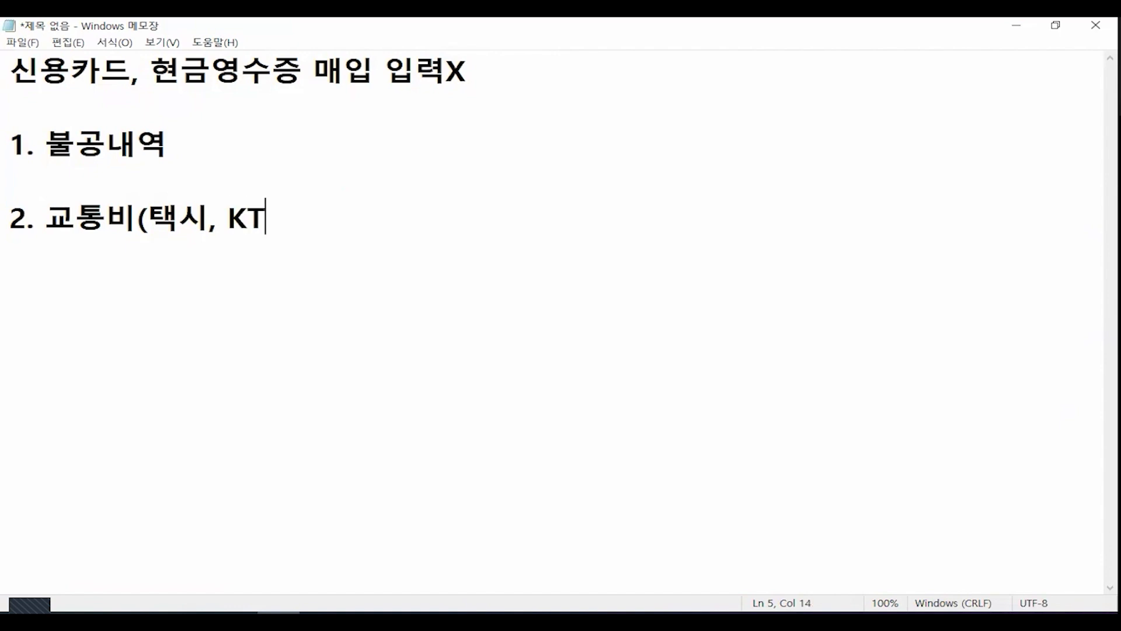
key(BackSpace)
text(tx, gkd)
key(BackSpace)
key(BackSpace)
key(BackSpace)
key(Hangul)
text(항공요)
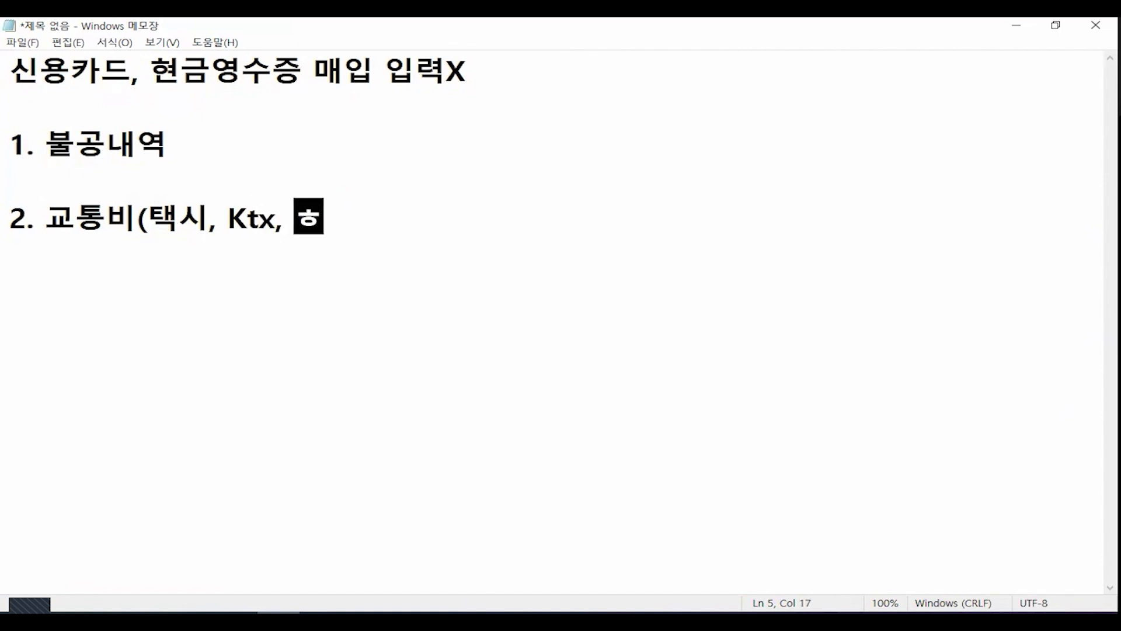
text(금, 버스요)
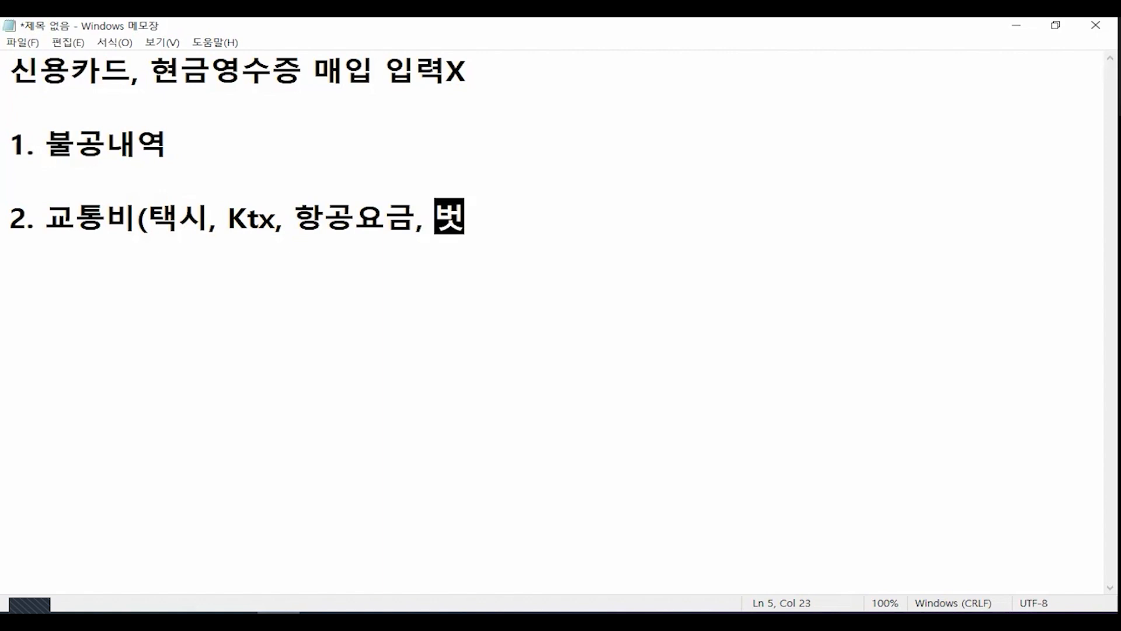
text(금))
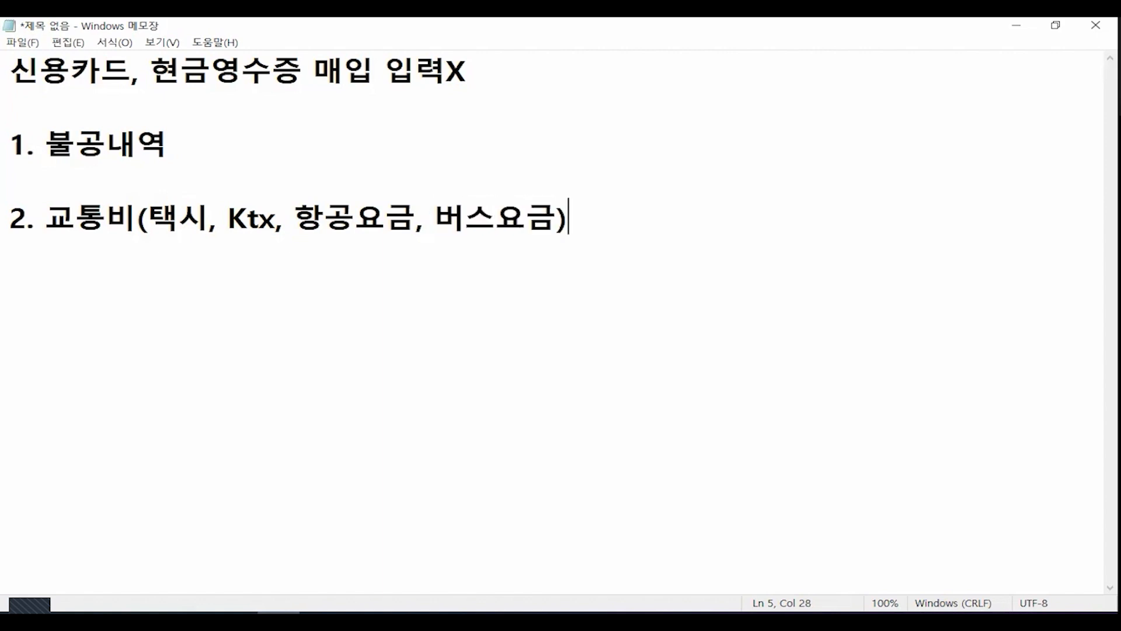
- Append the exception " : 단, 전세버스는 가능(세금계산서발급가능한 업종)" to the 교통비 item
text( : 단)
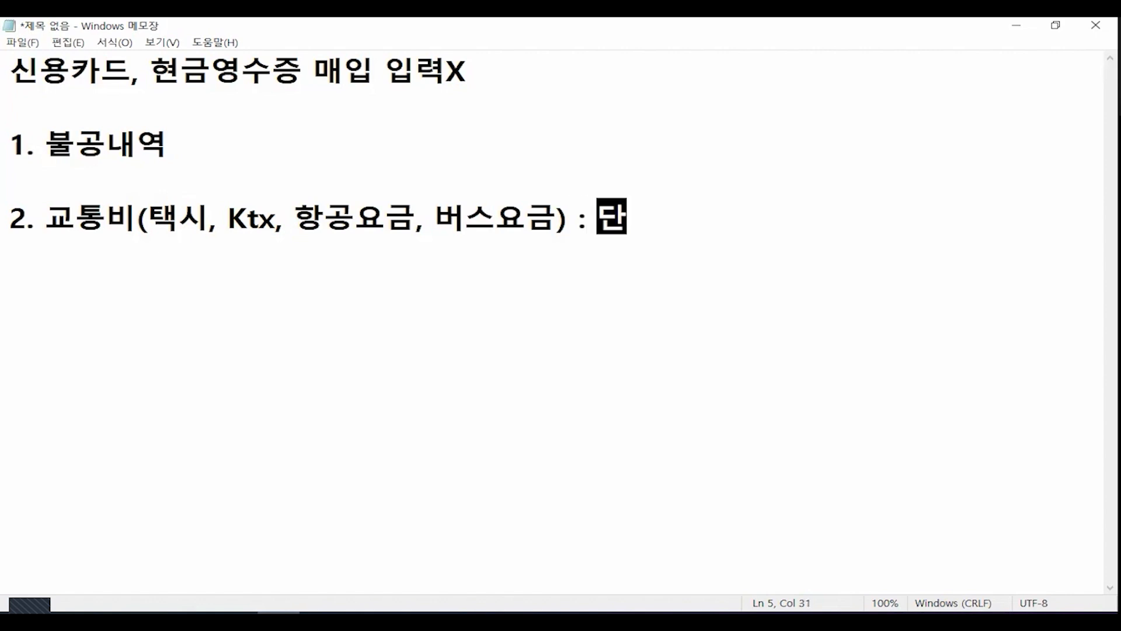
text(, 전세버스는 )
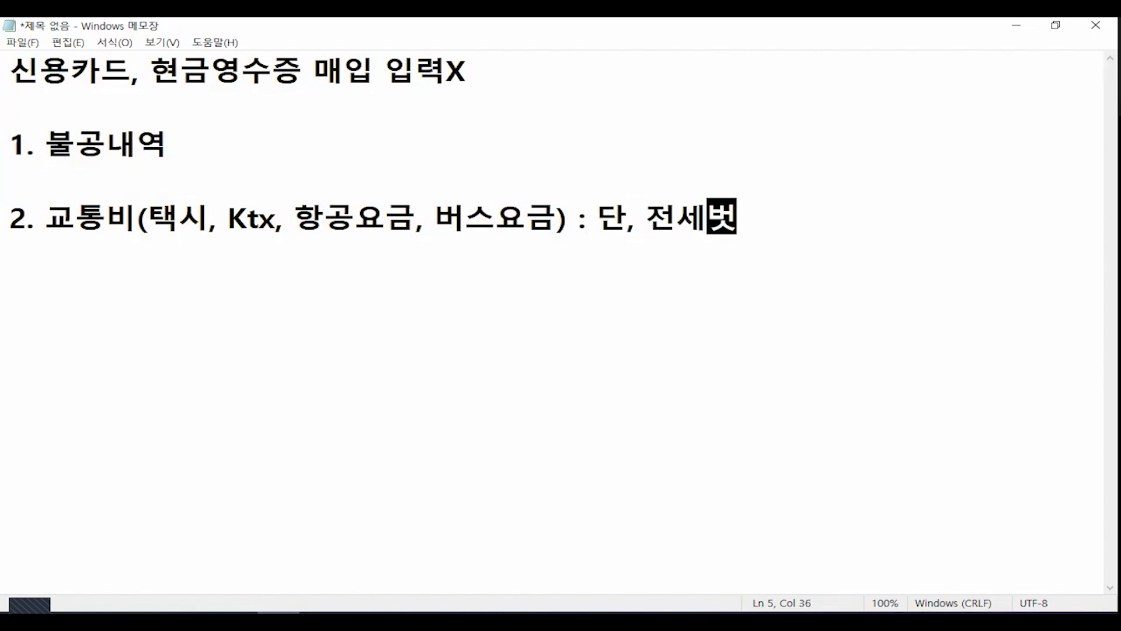
text(가능)
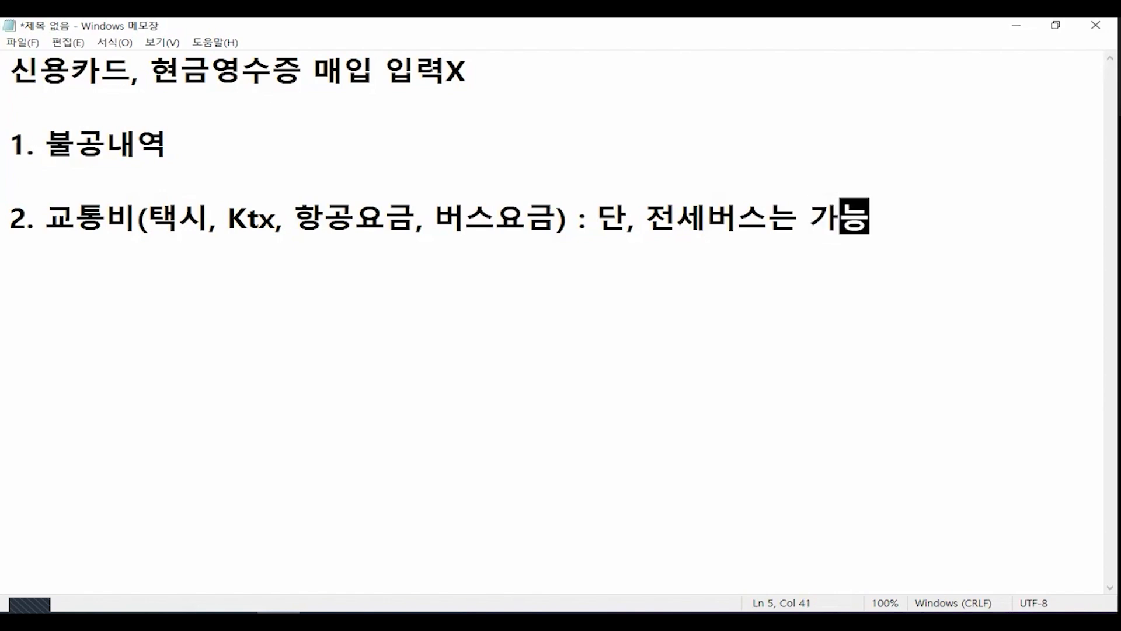
text(()
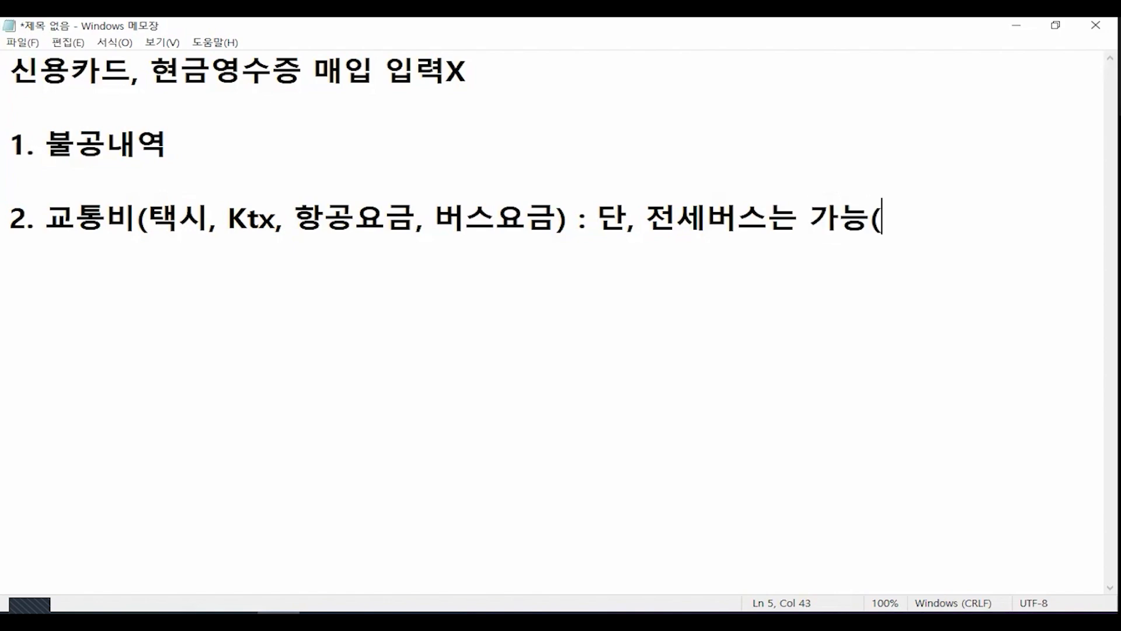
text(세금ㄱ계싼)
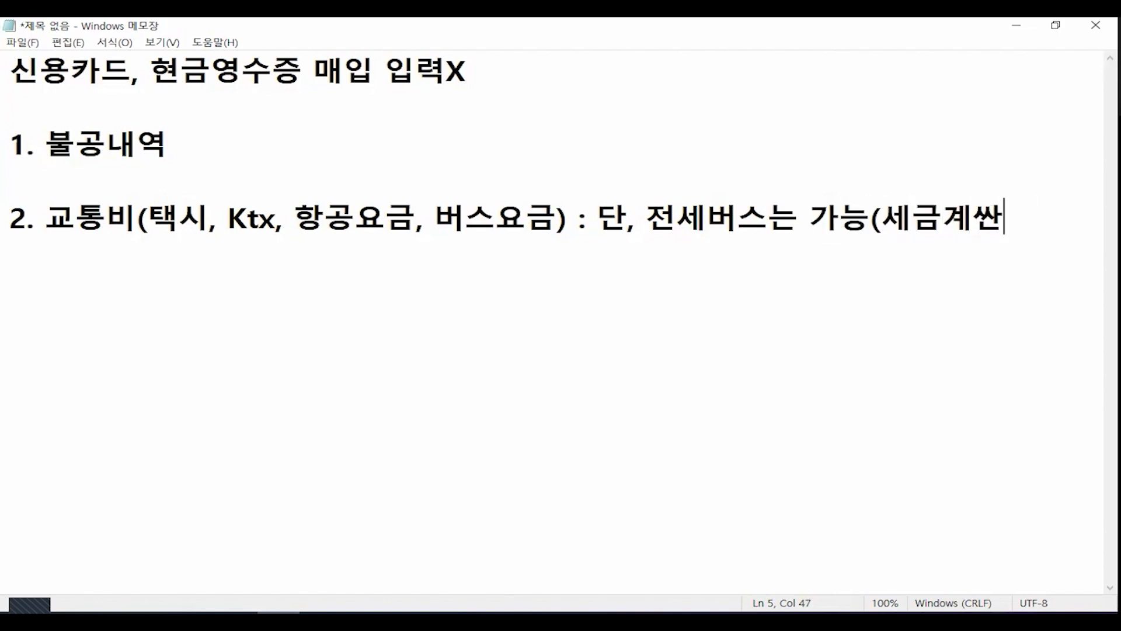
key(BackSpace)
text(산서)
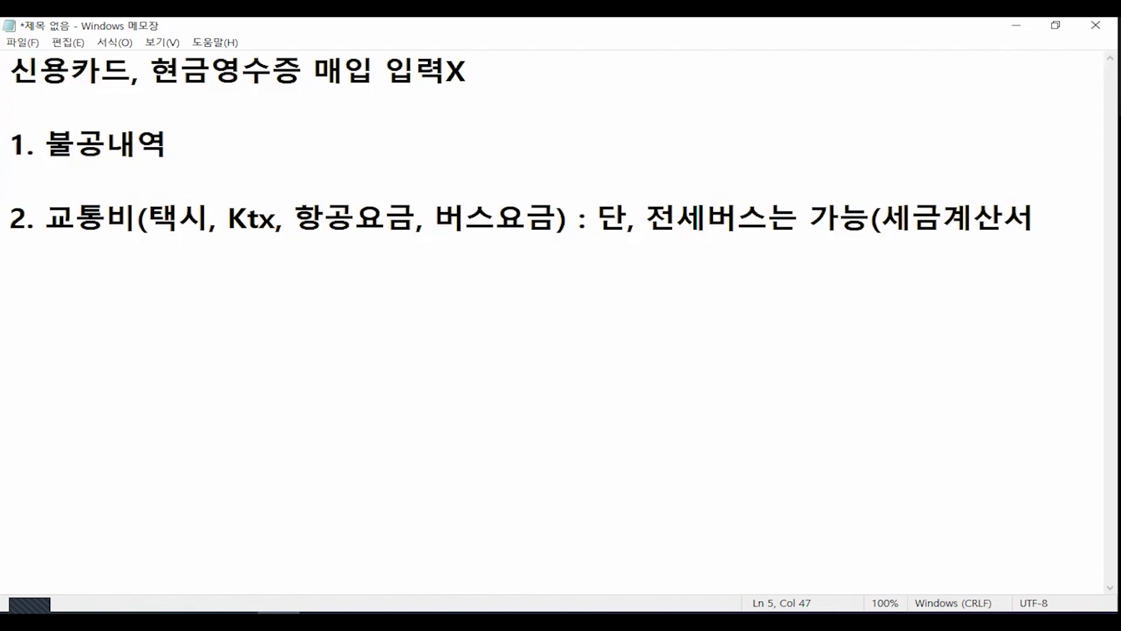
text(발급)
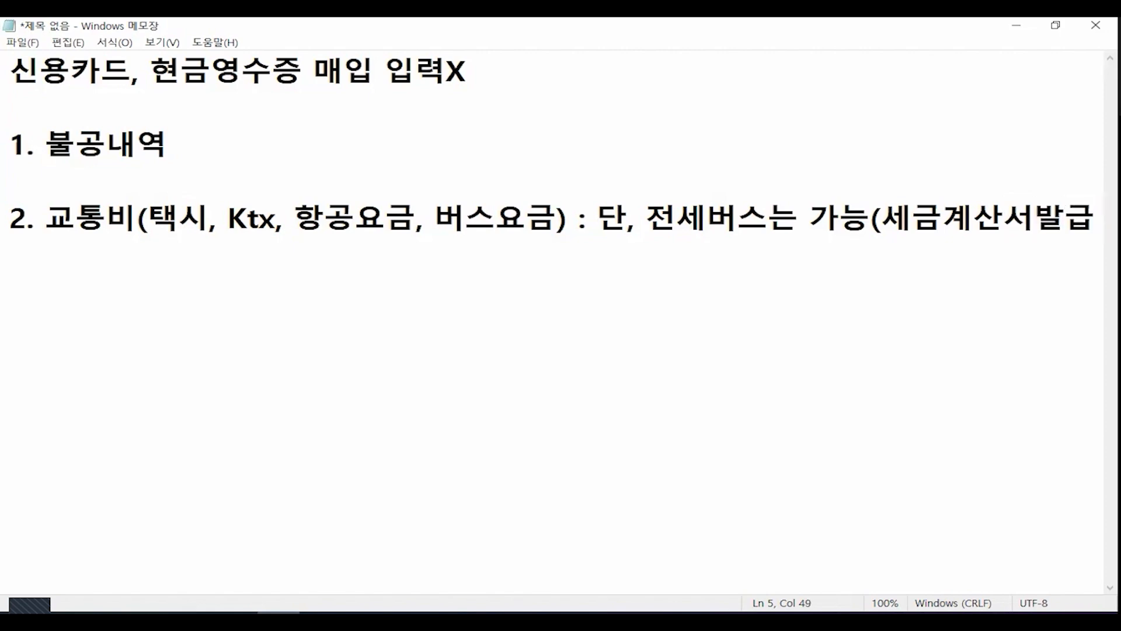
text(가느)
text(능한 업종)
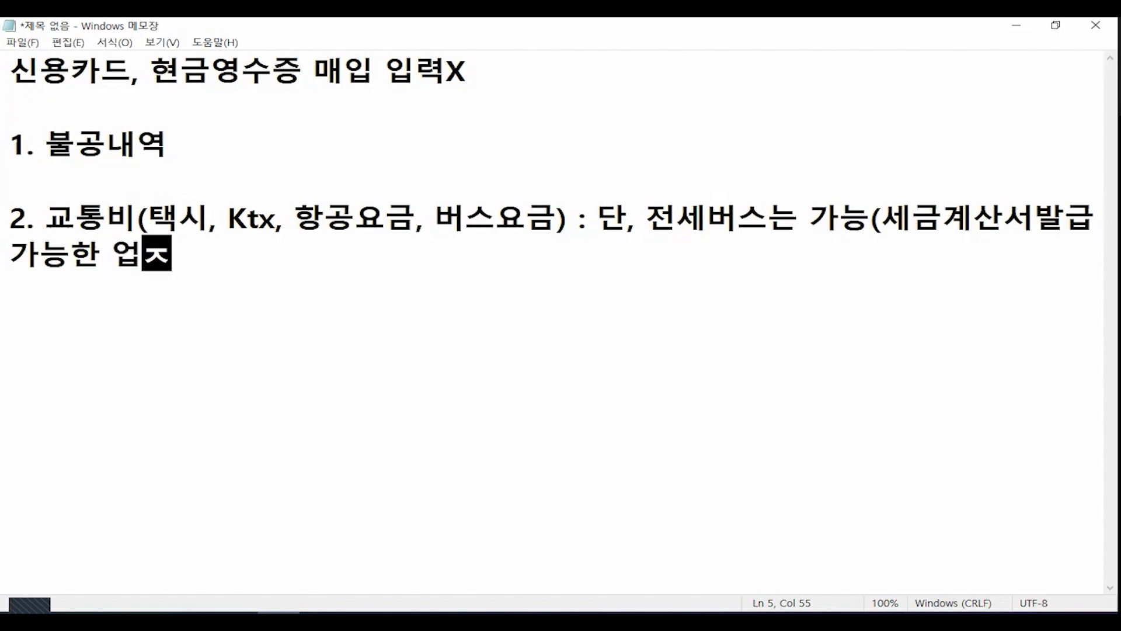
text())
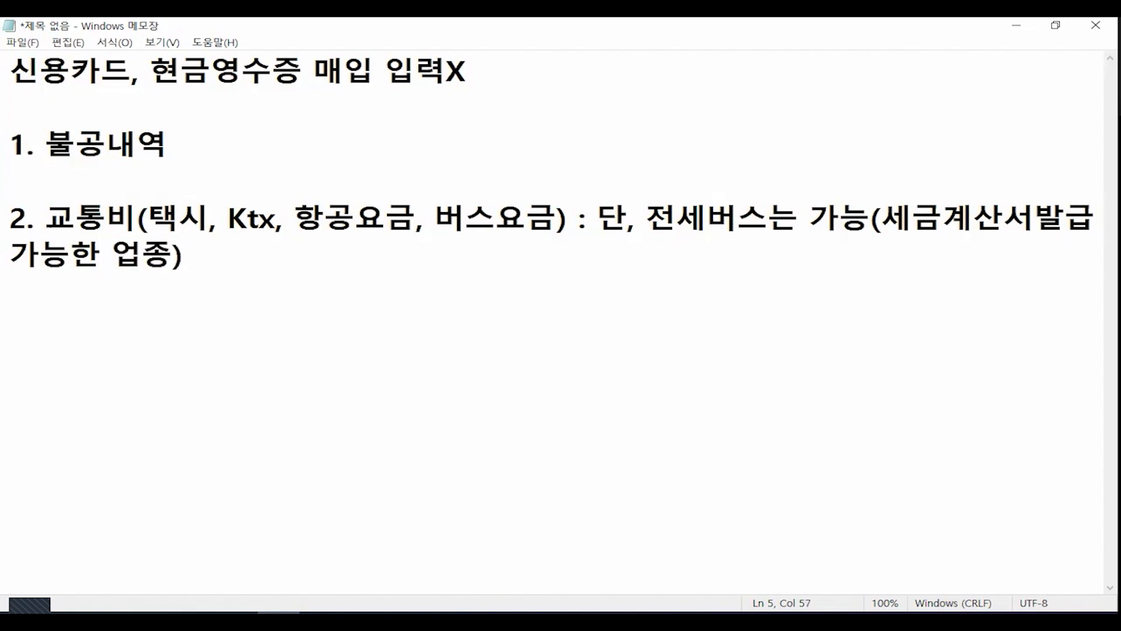
- Move the exception "단, 전세버스는 가능(세금계산서발급가능한 업종)" onto its own line below the 교통비 item
key(Up)
key(Right)
key(Right)
key(Right)
key(Right)
key(Right)
key(Right)
key(Right)
key(Right)
key(Right)
key(Right)
key(Right)
key(Right)
key(Right)
key(Right)
key(Right)
key(Right)
key(Right)
key(Right)
key(Right)
key(Right)
key(Right)
key(Right)
key(Right)
key(Right)
key(Left)
key(Left)
key(Return)
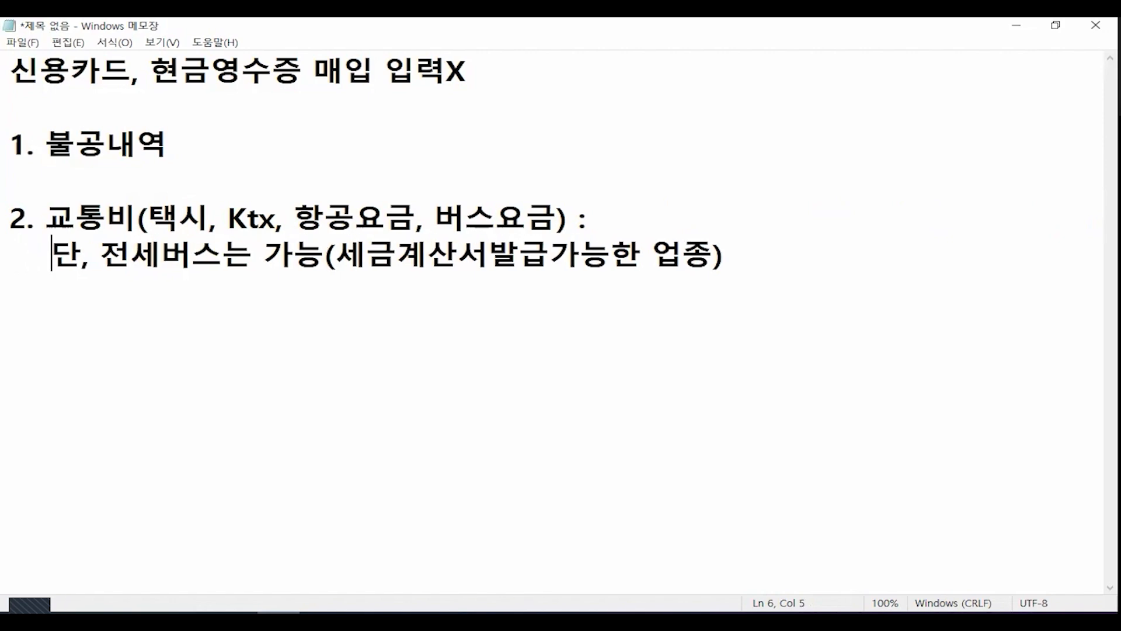
- Delete the colon after "2. 교통비(택시, Ktx, 항공요금, 버스요금)"
key(Up)
key(Right)
key(Right)
key(Right)
key(Right)
key(Right)
key(Right)
key(Right)
key(Right)
key(Right)
key(Right)
key(Right)
key(Right)
key(Right)
key(Right)
key(Right)
key(Right)
key(Right)
key(Right)
key(Right)
key(Right)
key(Right)
key(Right)
key(BackSpace)
key(BackSpace)
- Add a third list item after a blank line: "3. 입장권을 발행하는 사업"
key(Down)
key(End)
key(Return)
key(Return)
text(3. 입)
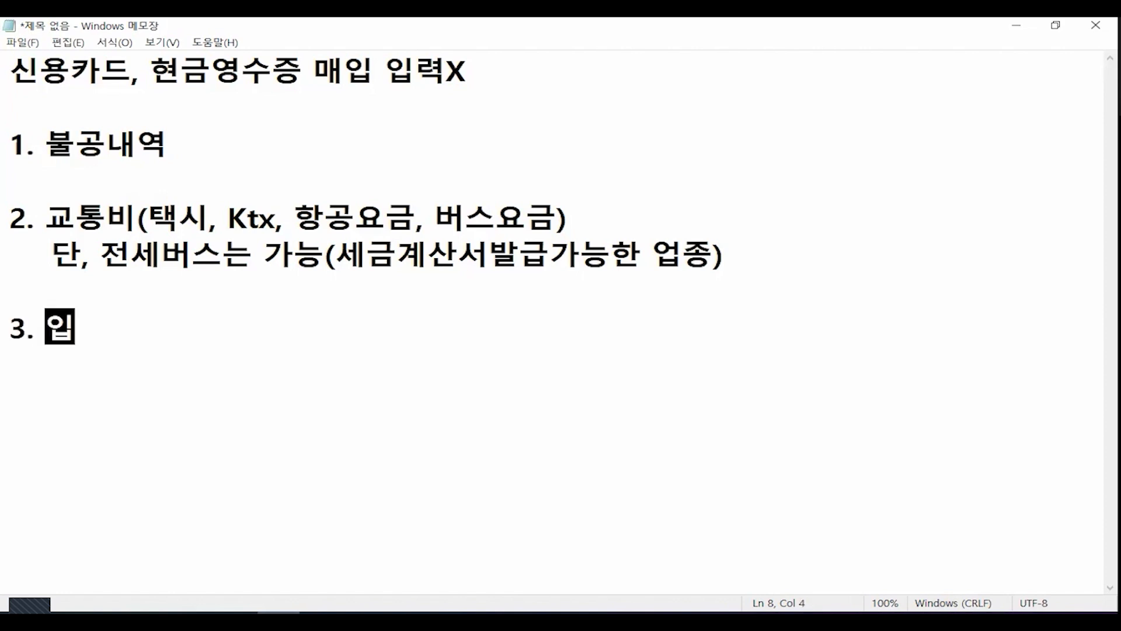
text(장권ㅇ을 발행하는 상)
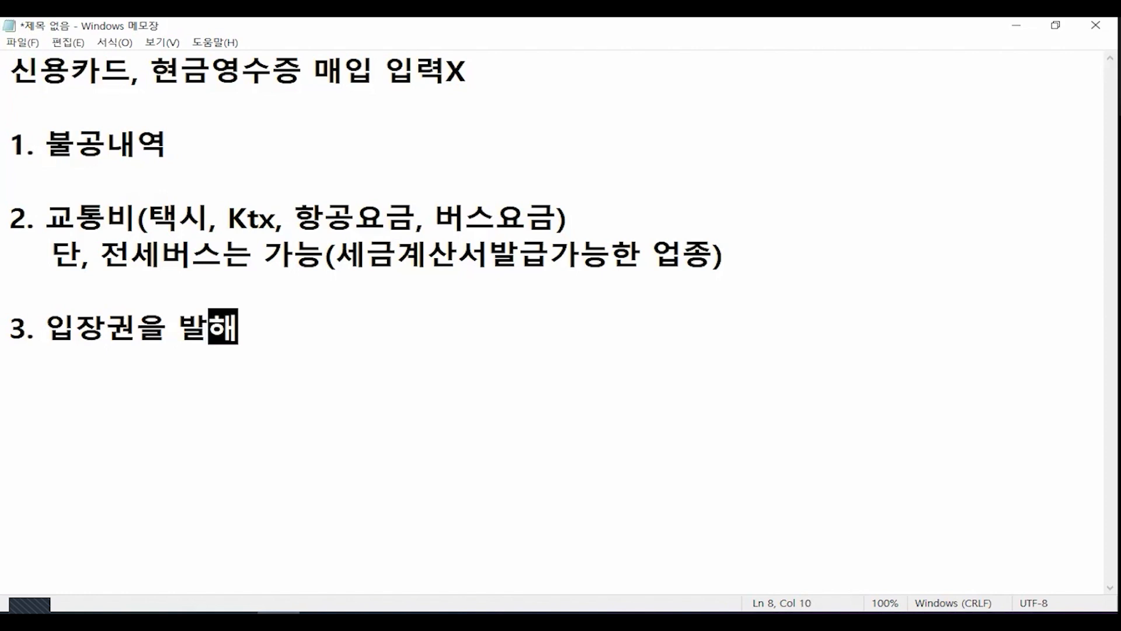
text(업)
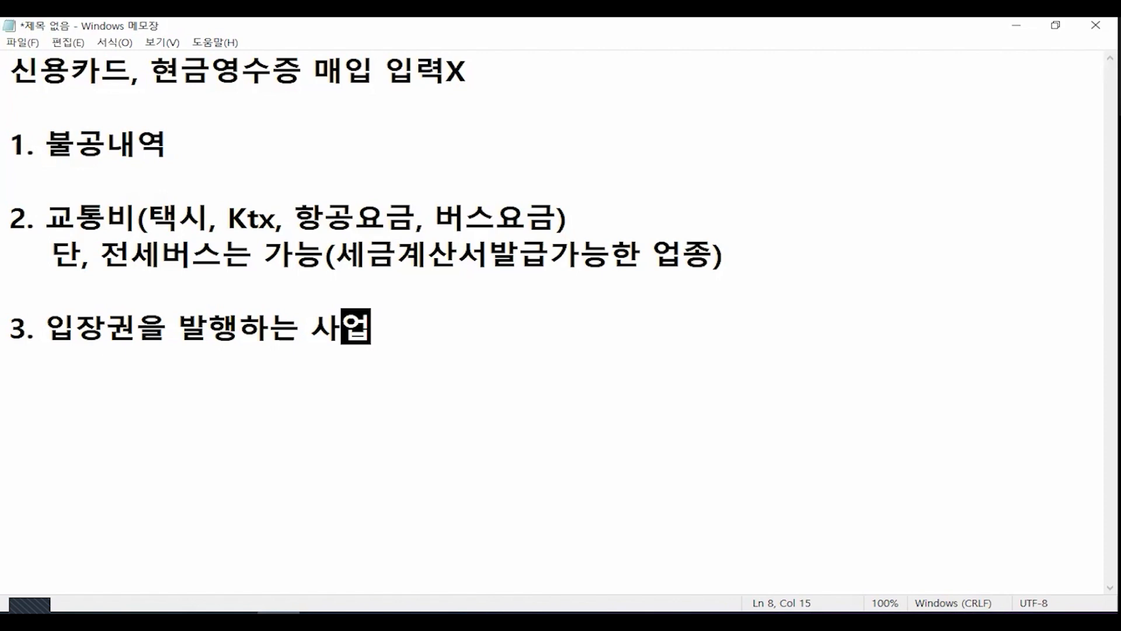
- Add a fourth list item after a blank line: "4. 세금계산서 발급 불가 업종"
key(Return)
key(Return)
text(4.)
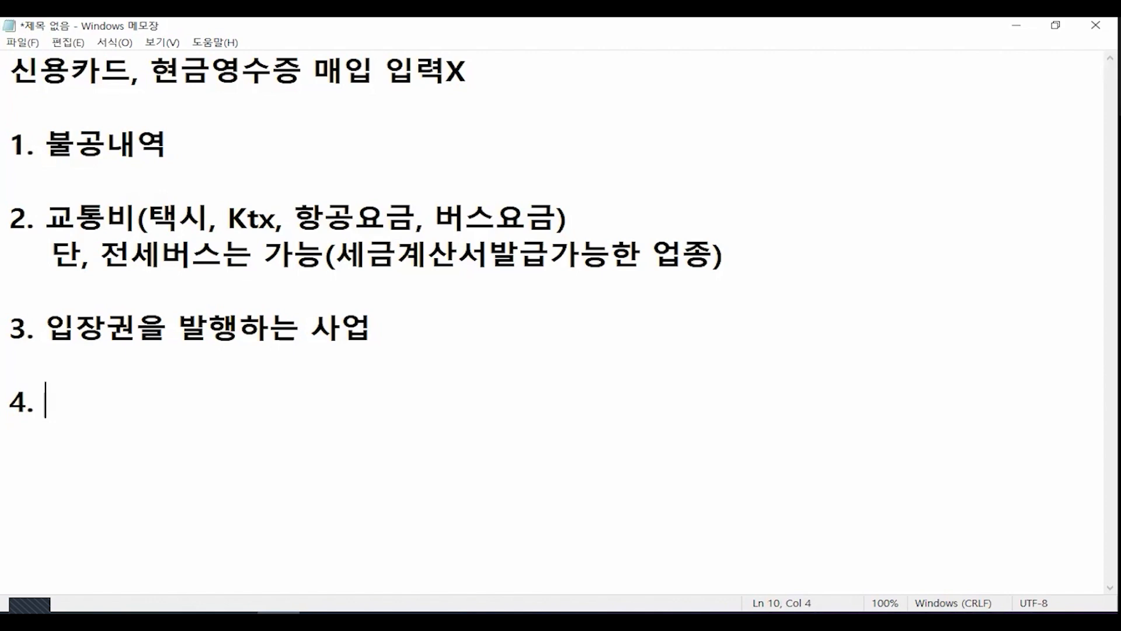
text(세금계싸)
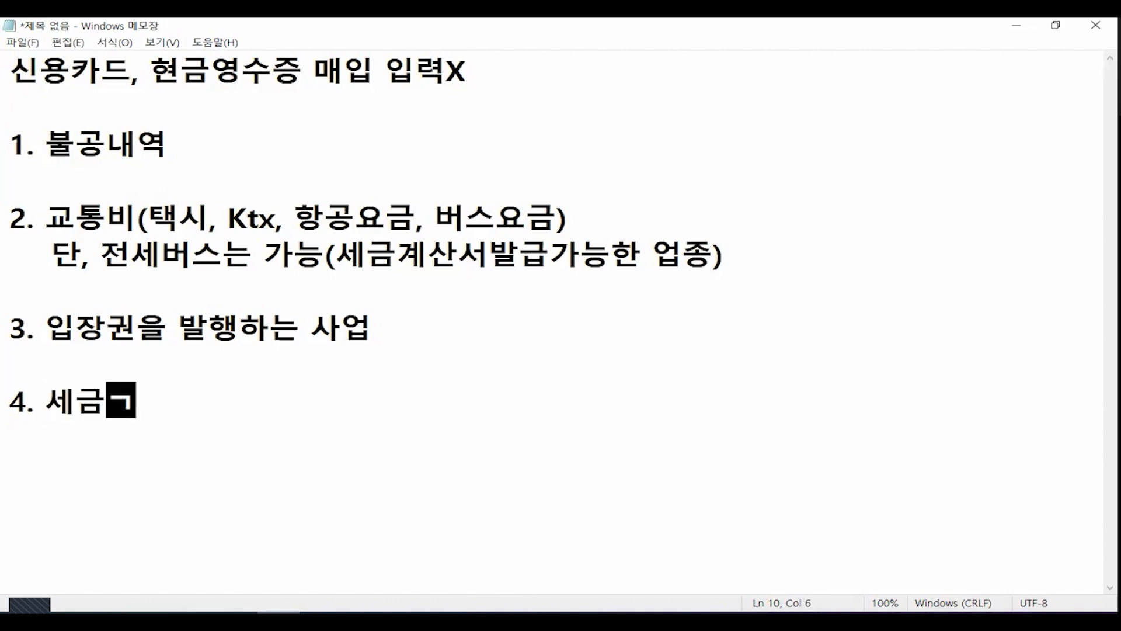
key(BackSpace)
text(산서 밝)
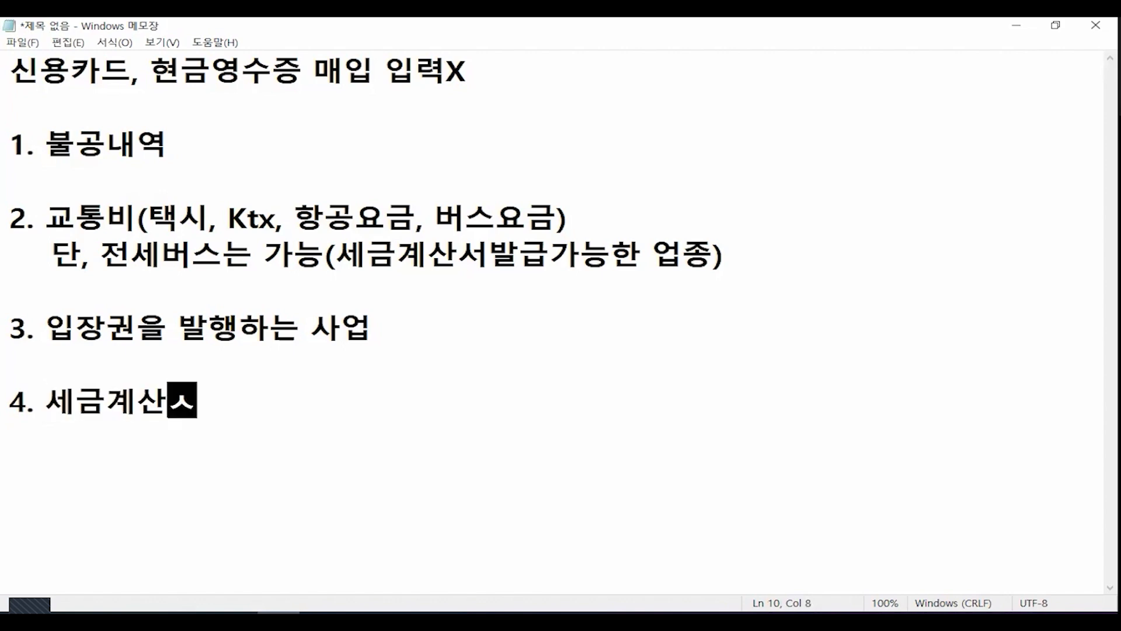
text(급 불가 업ㅈ)
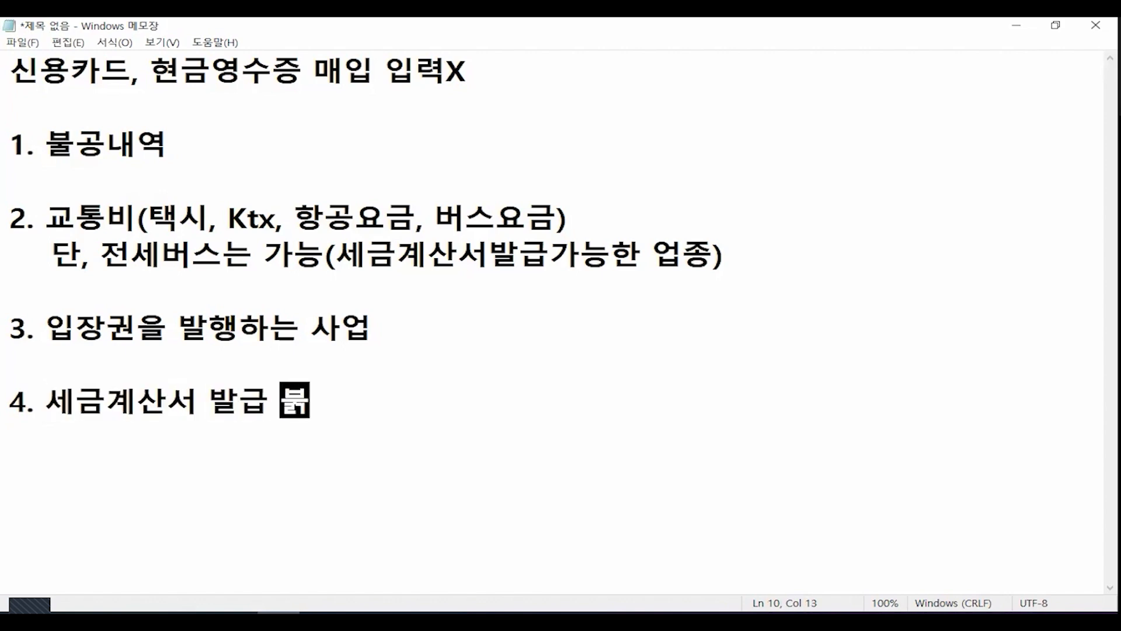
text(ㅗㅇ)
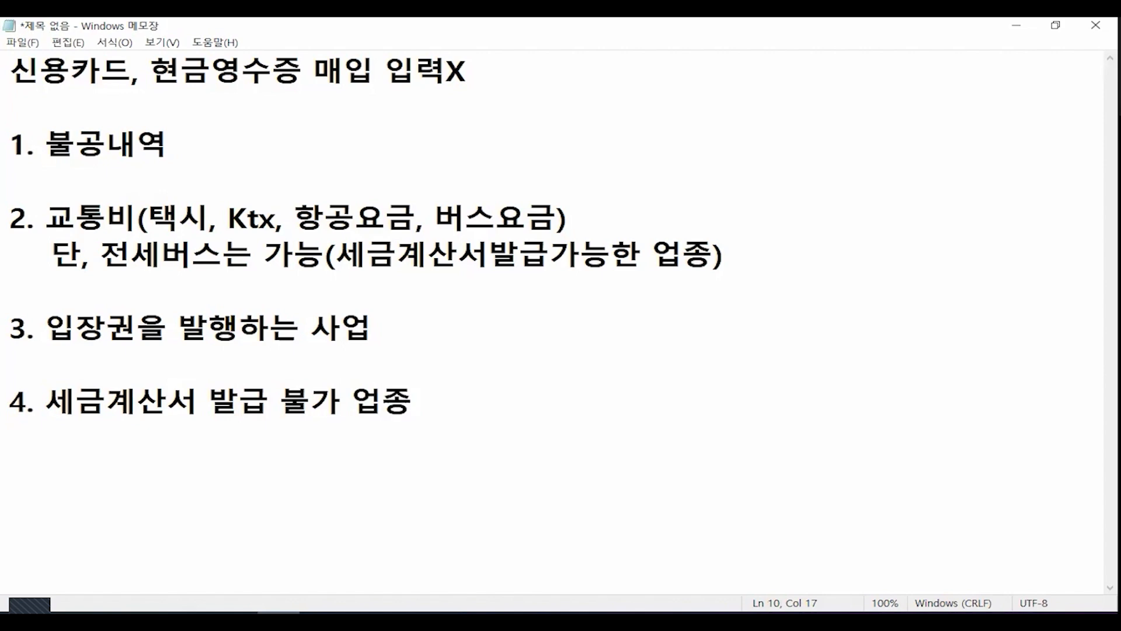
- Append the examples ": 욕탕 및 미용서비스업, 노점상 등" to the fourth item
text(: ㅇㅛㄱㅌㅏㅇ ㅅㅓㅂㅣ)
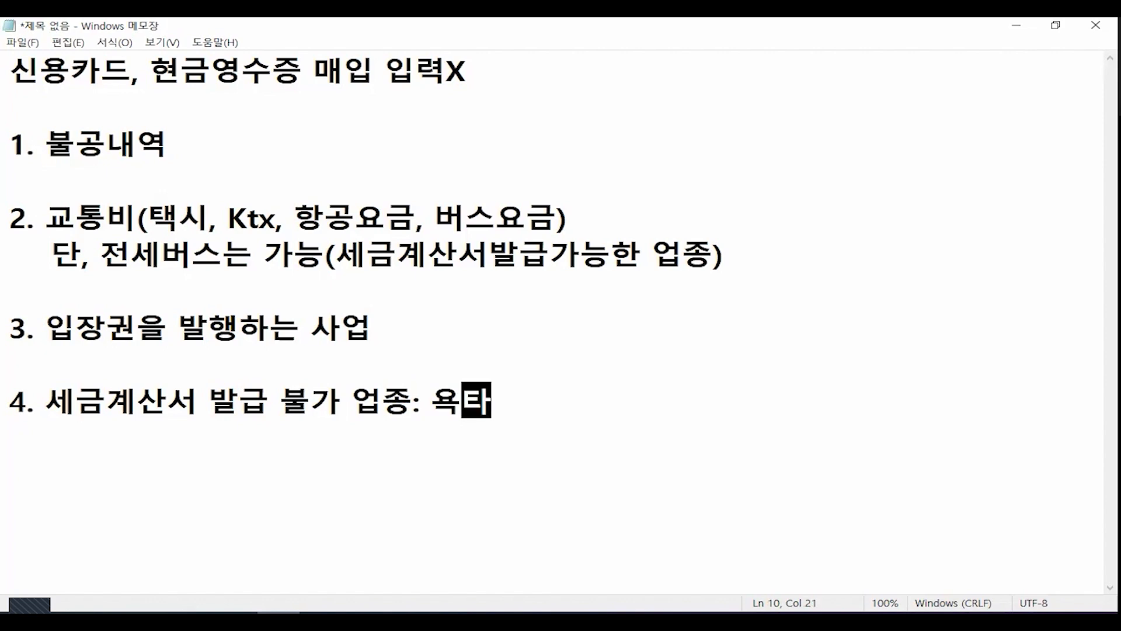
text(ㅅㅡ)
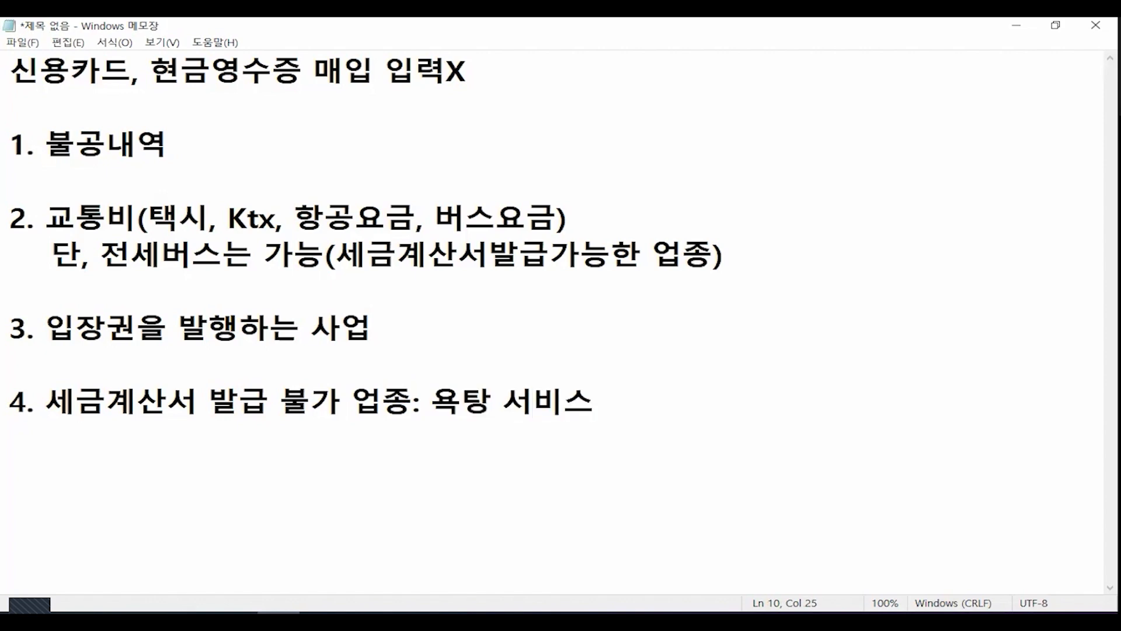
key(BackSpace)
key(BackSpace)
key(BackSpace)
key(BackSpace)
key(BackSpace)
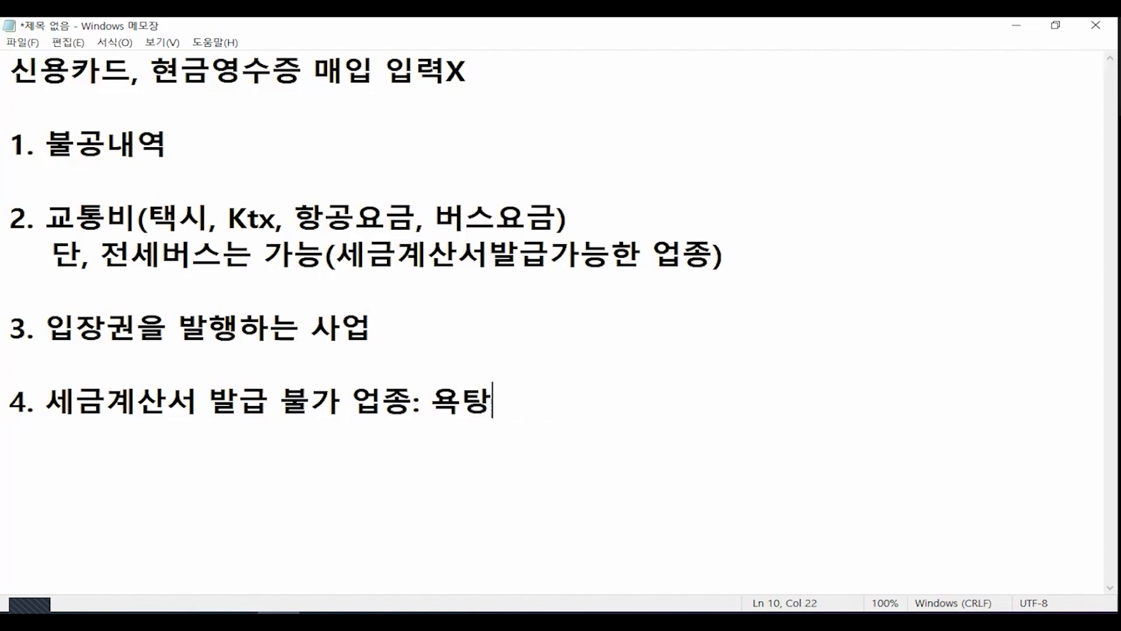
text(ㅁㅣㅊ ㅁㅣㅇㅛㅇㅅㅓㅂ)
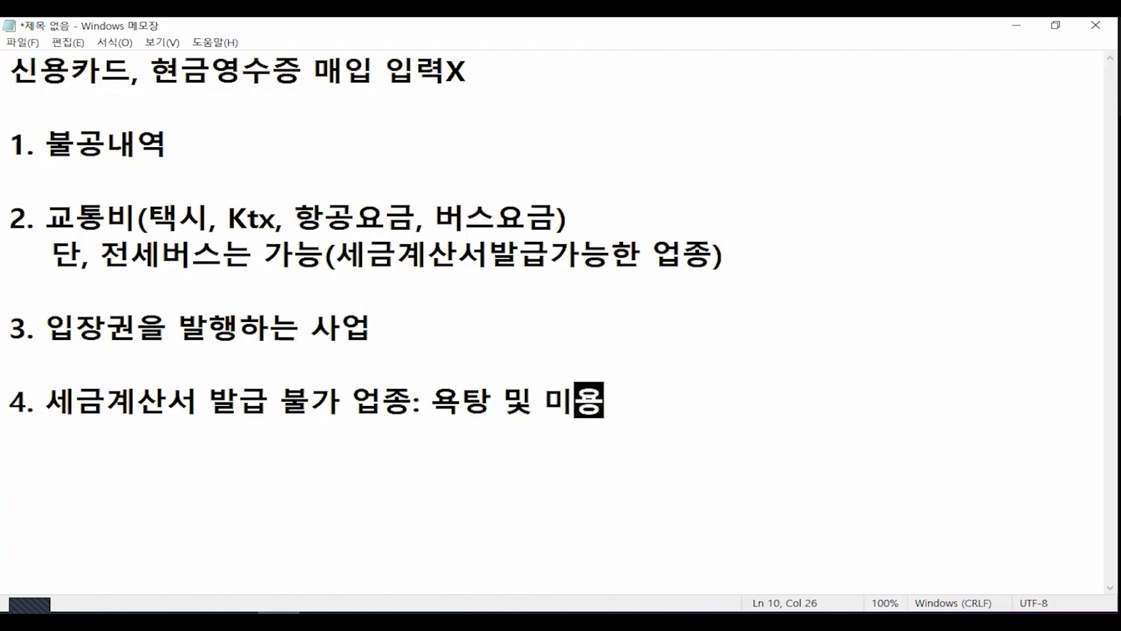
text(ㅣㅅㅡㅇㅓㅂ, ㄴ)
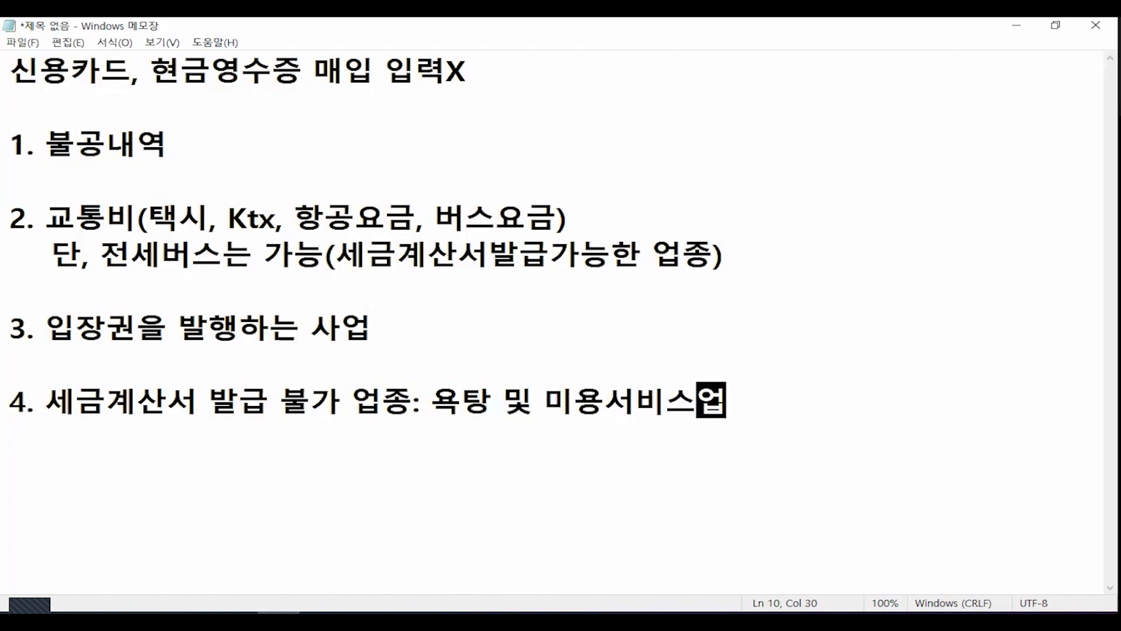
text(ㅗㅈㅓㅁㅅㅏㅇ ㄷㅡ)
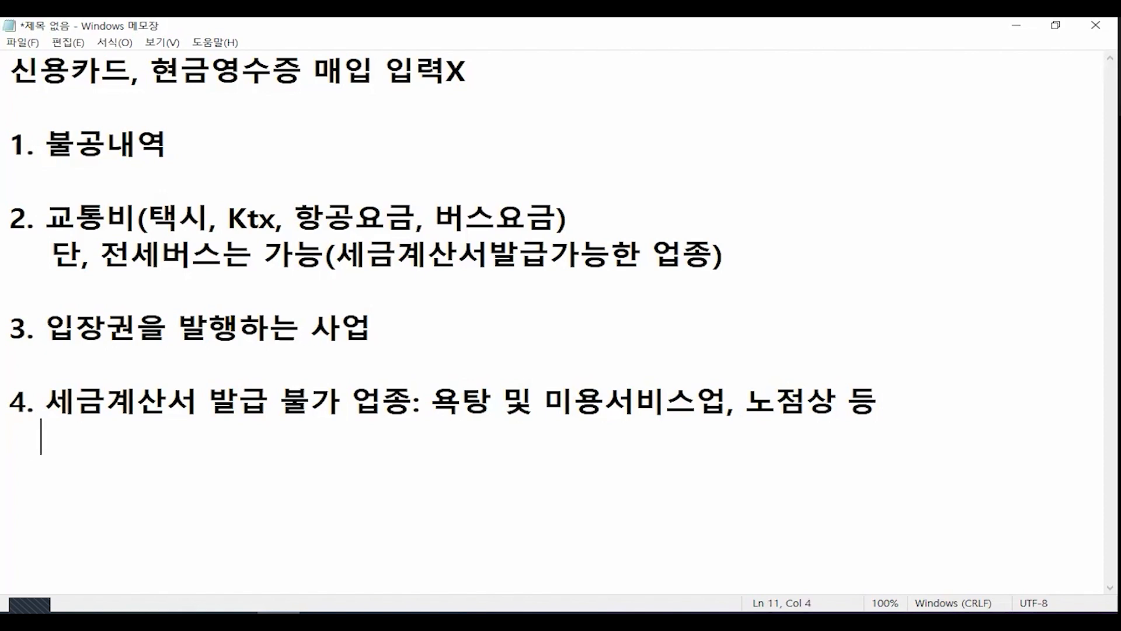
- Add the indented line "간이과세자 중 공급대가가 4,800만원에 미달하는 사업자" beneath the fourth item
text(간이)
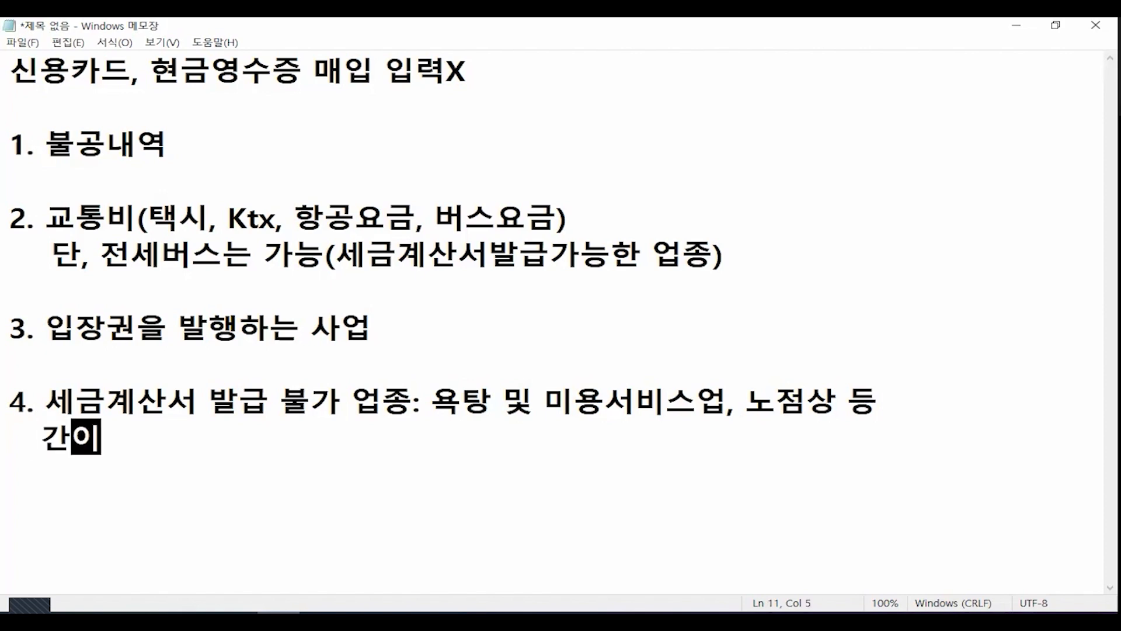
text(곽세자 중)
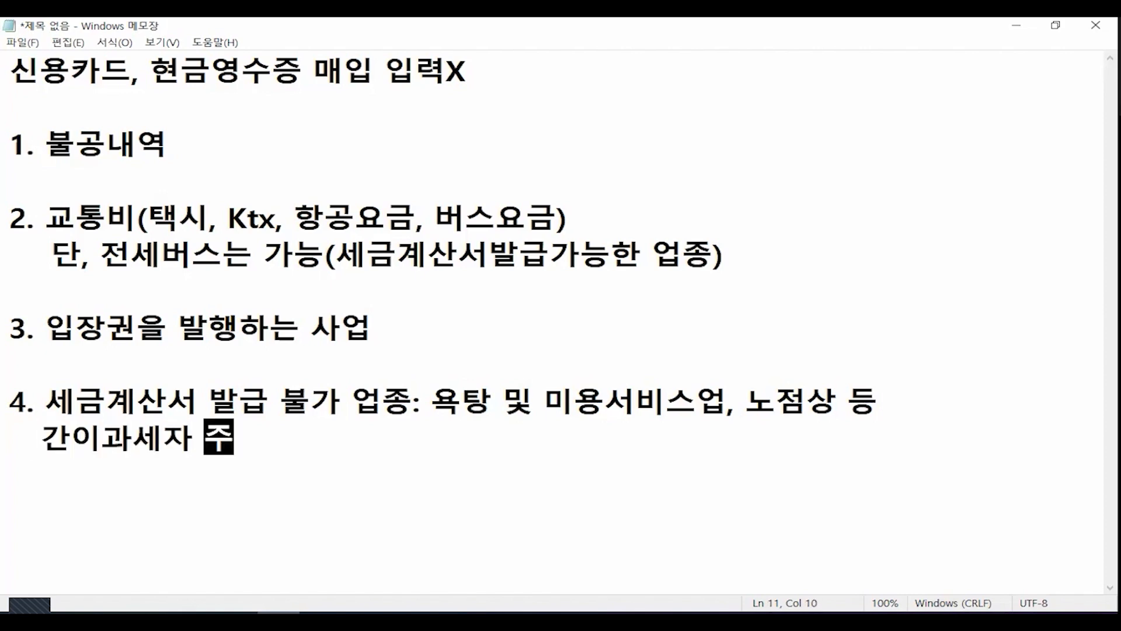
text( 공)
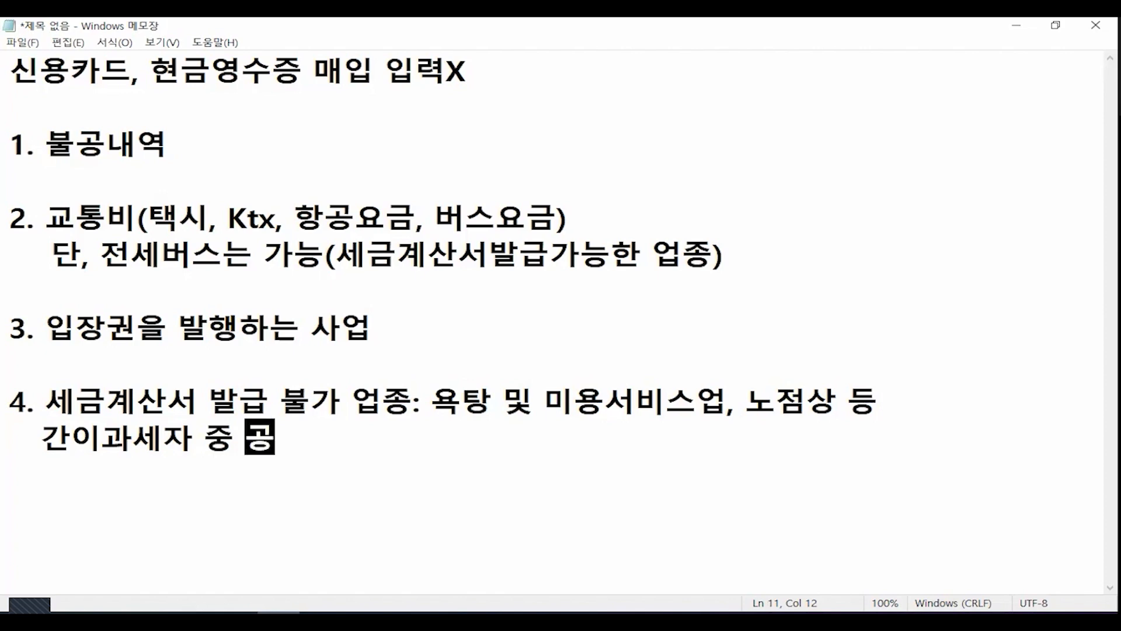
text(급대가가 4)
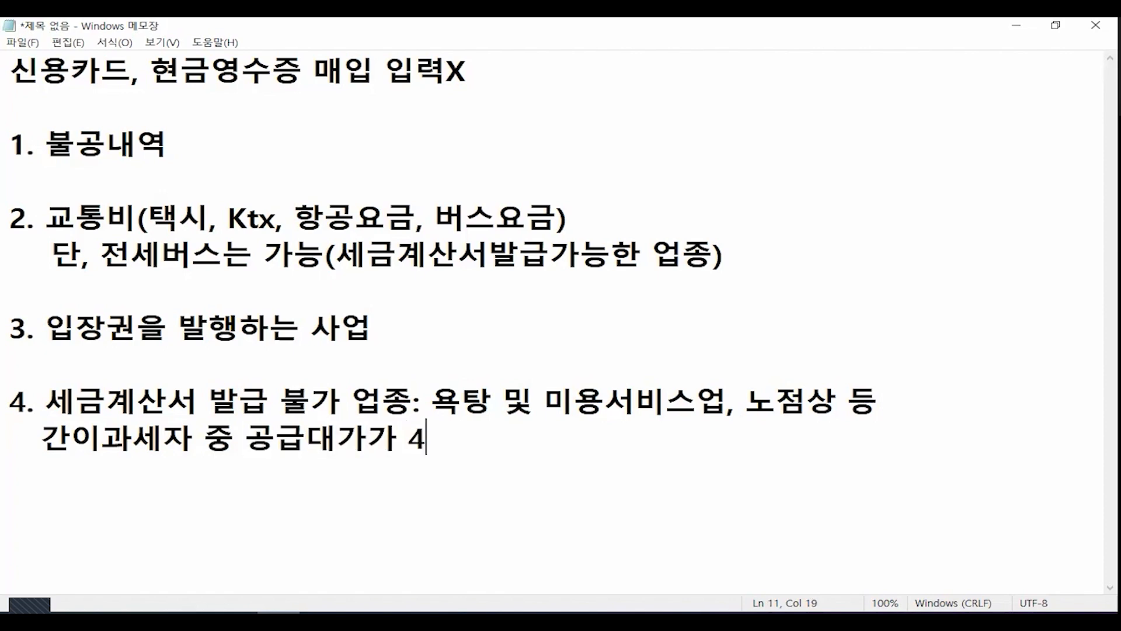
text(,800만원에 )
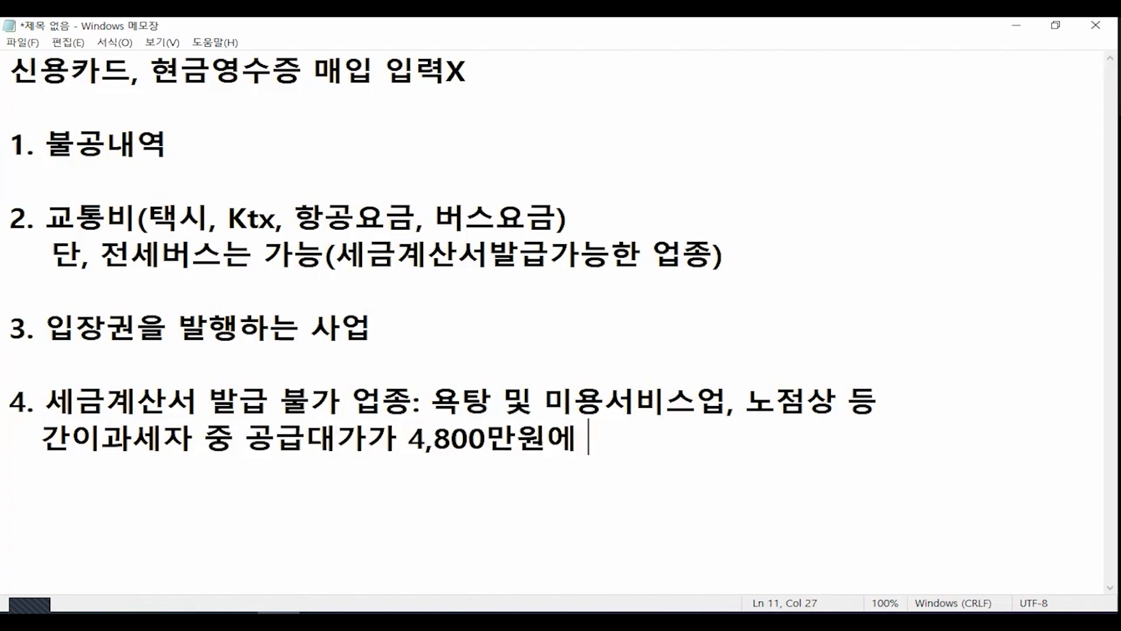
text(ㅁ달)
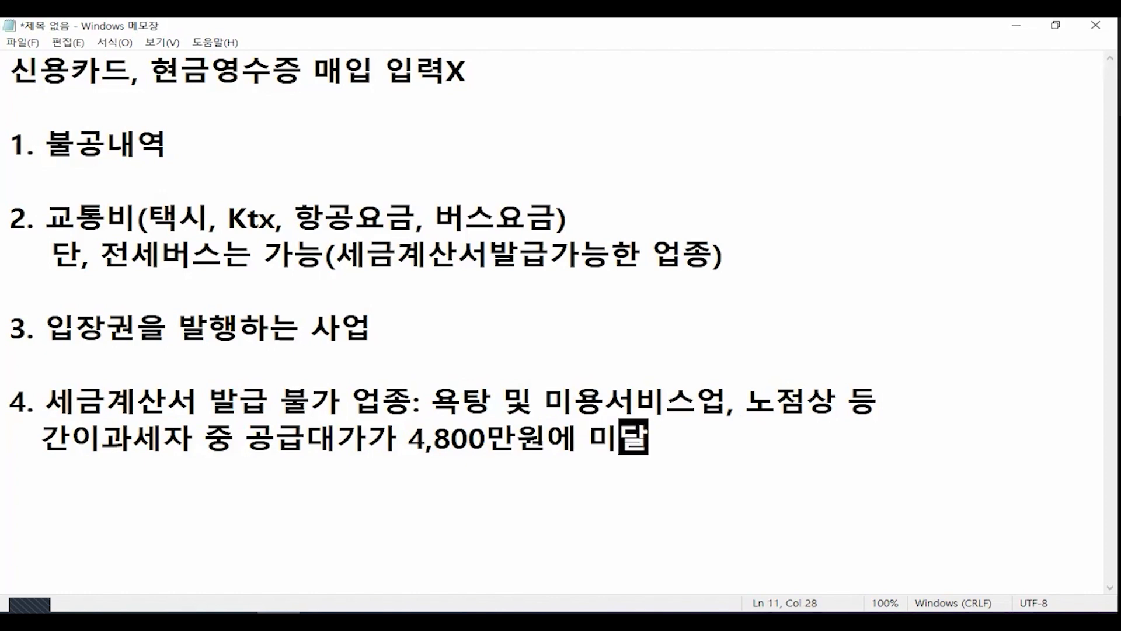
text(하는 사어ㅂ자)
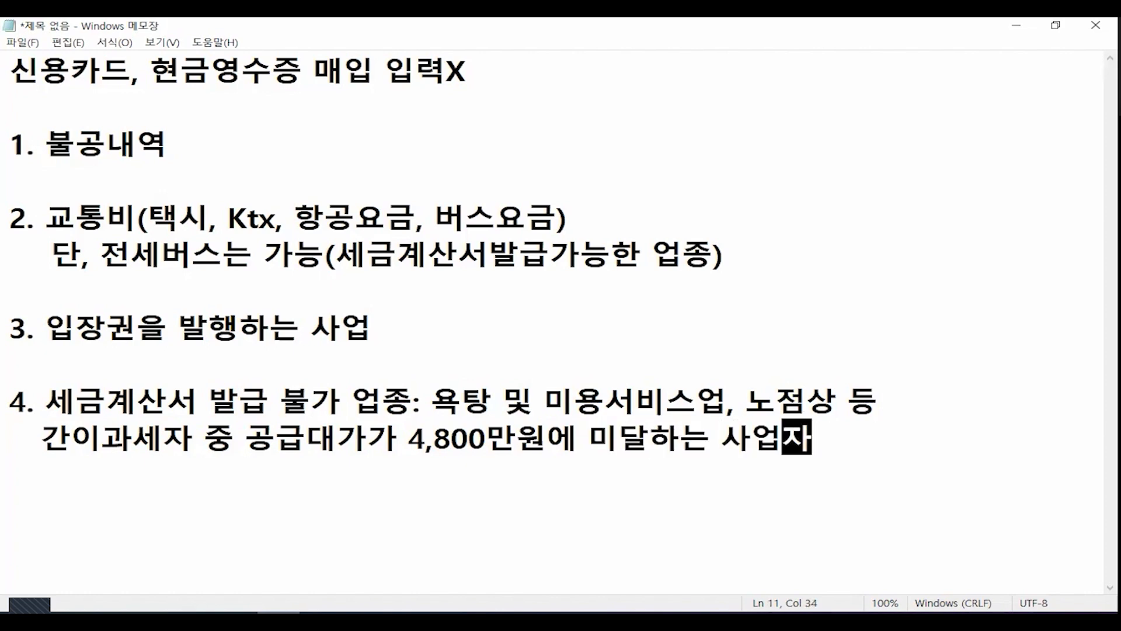
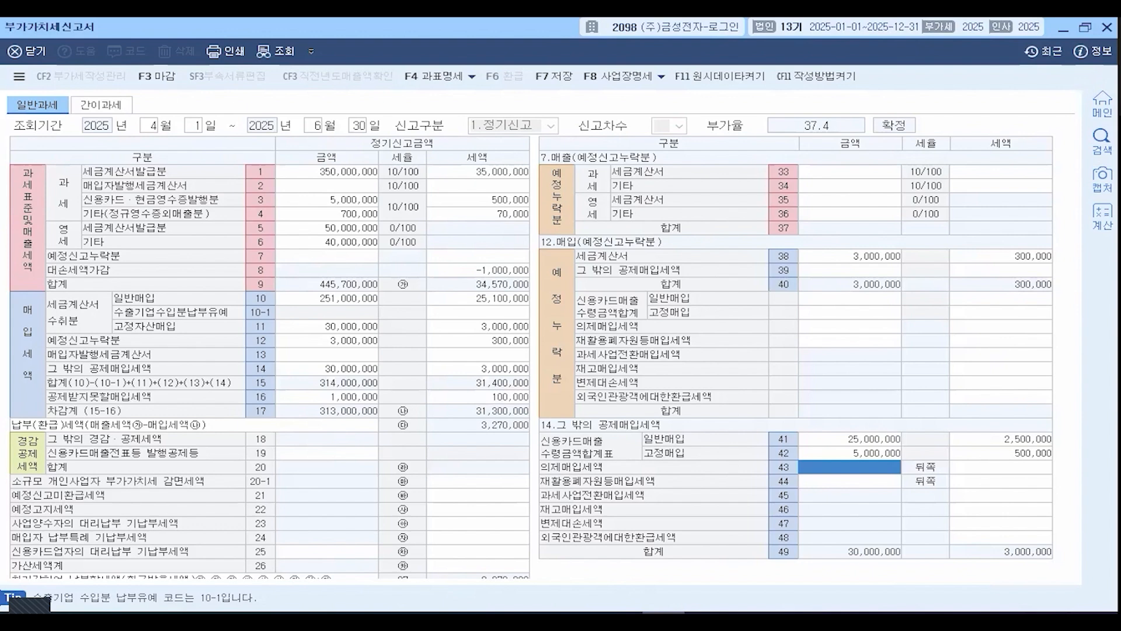
- Enter 800,000 as the 예정신고미환급세액 tax amount (line 21) in the VAT return
click(496, 497)
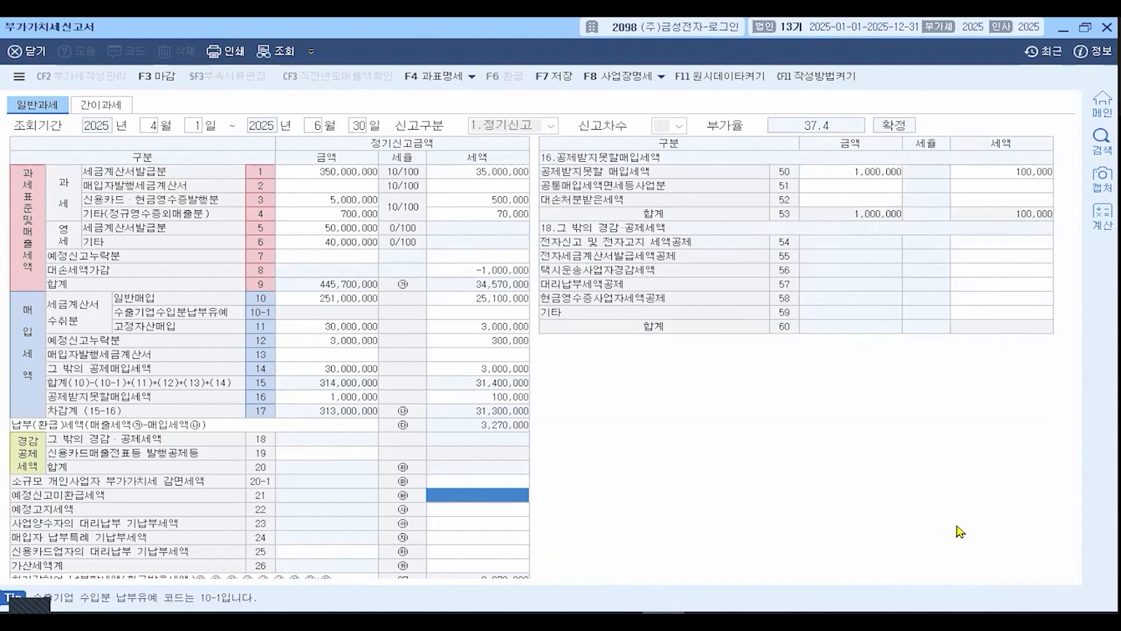
text(800000)
key(Return)
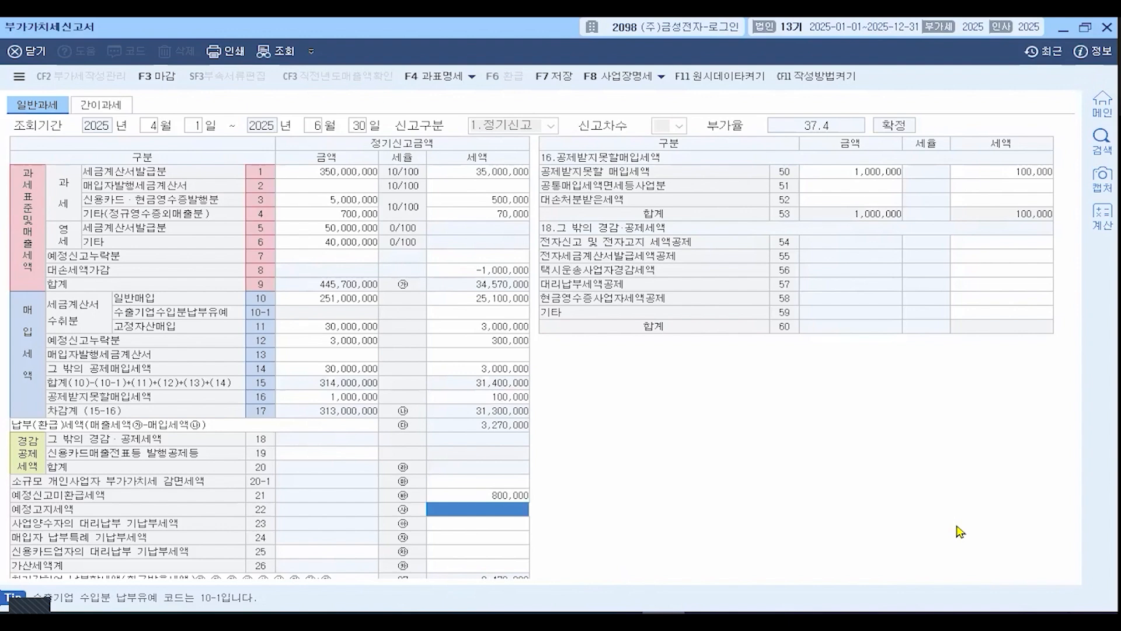
key(Up)
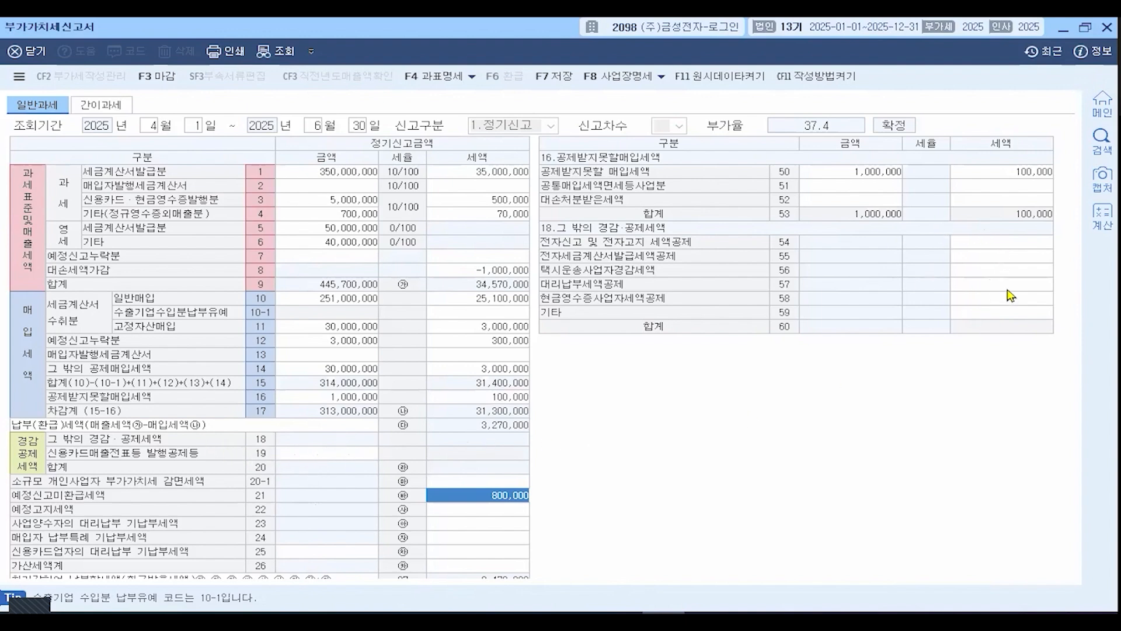
- Enter 10,000 as the 전자신고 및 전자고지 세액공제 tax amount (line 54)
click(991, 244)
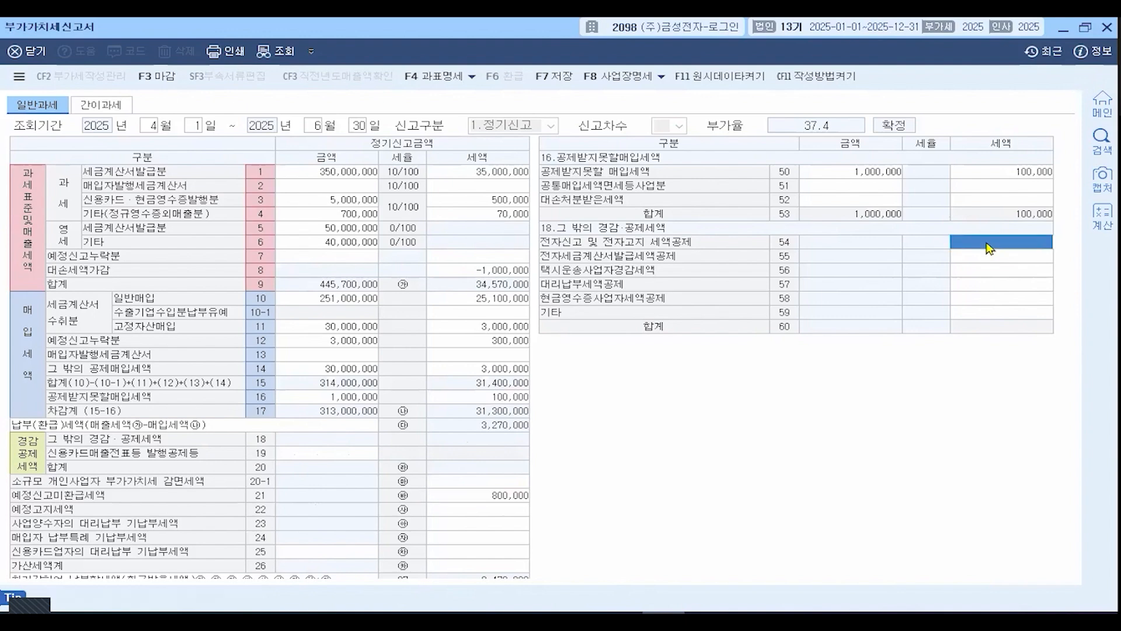
text(100000)
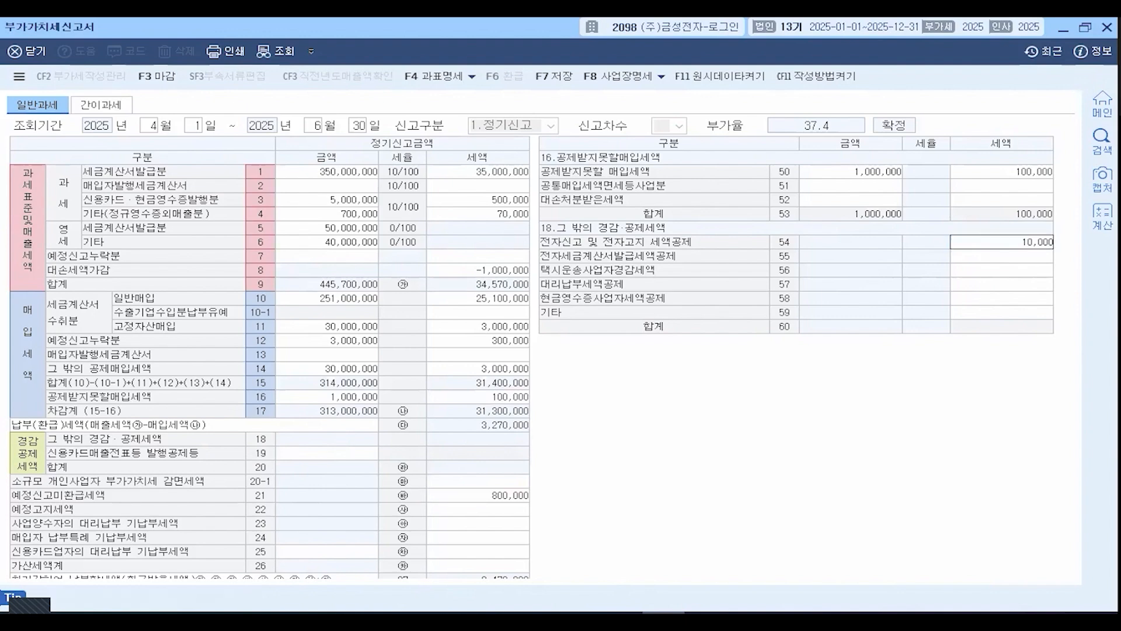
key(Return)
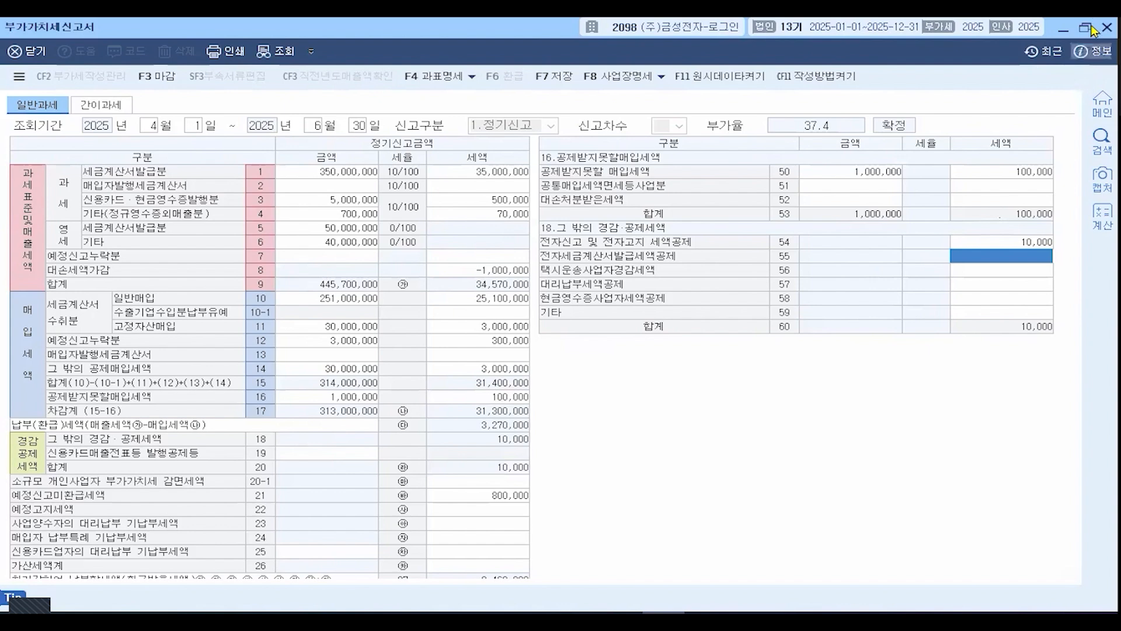
- Save and close the VAT return, and minimise the Notepad window
key(Escape)
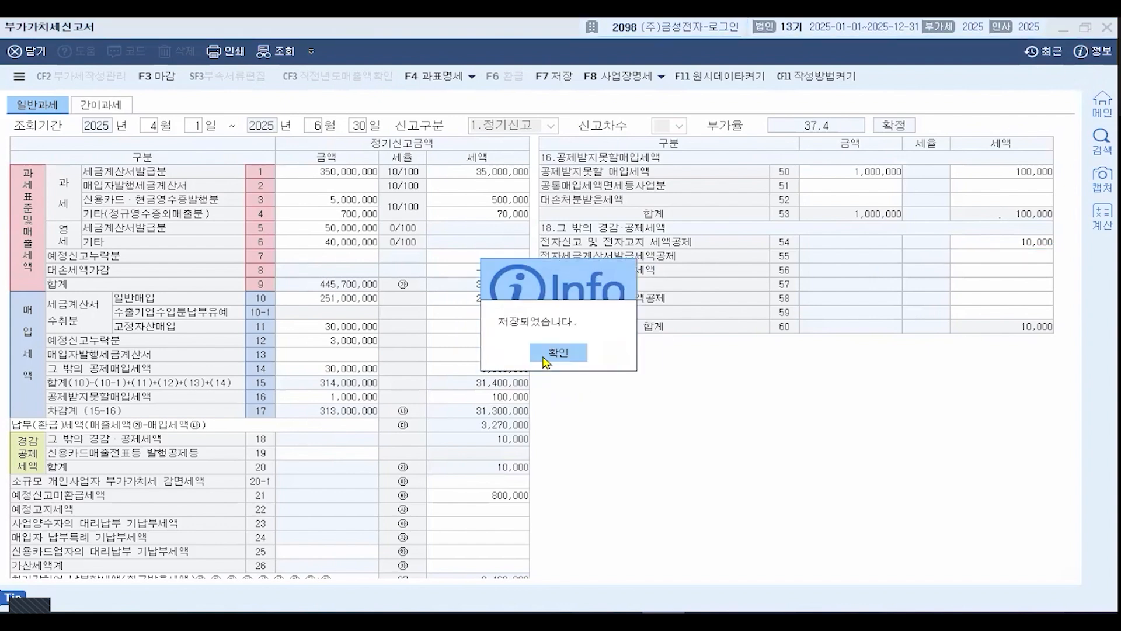
click(540, 352)
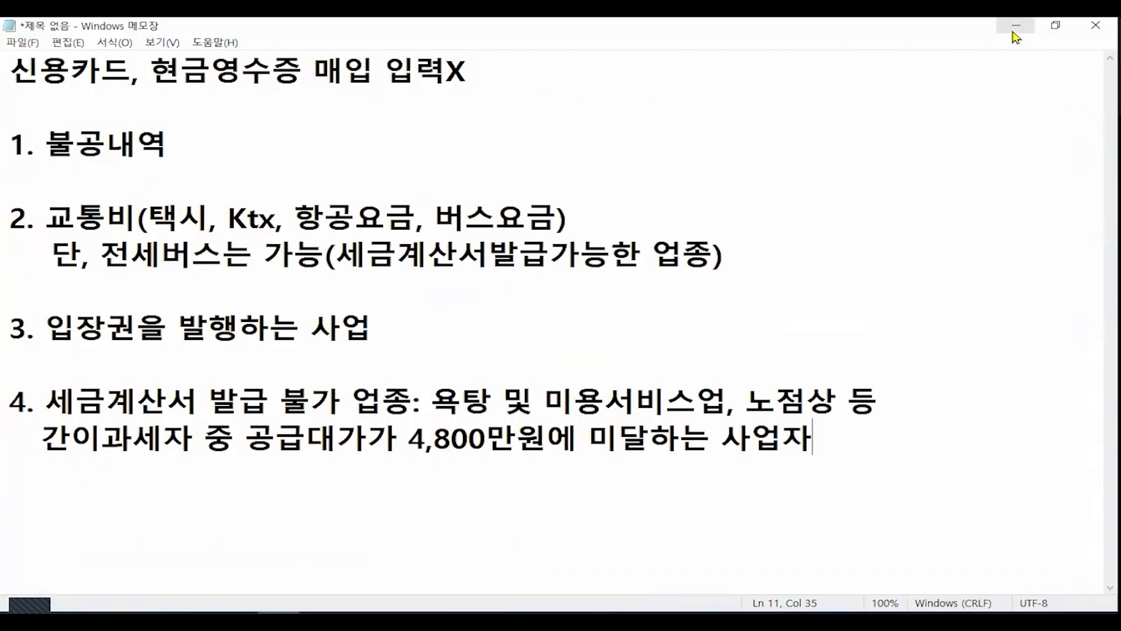
click(1014, 31)
- Change the working company to 2099 (주)문래전자-로그인 and open its 부가가치세신고서
click(983, 162)
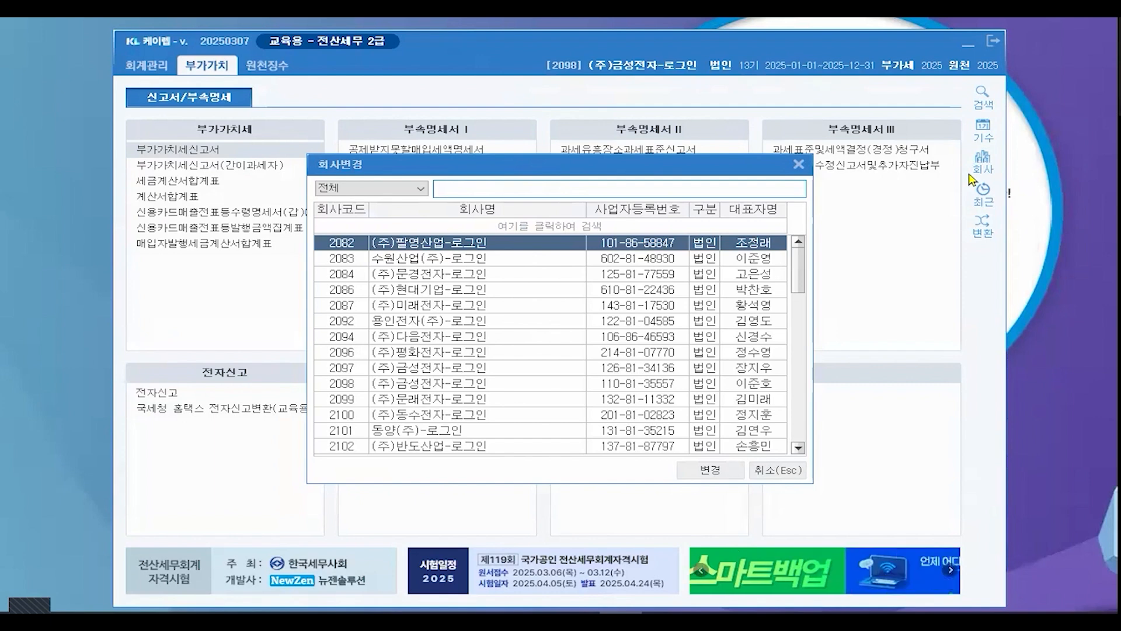
text(2099)
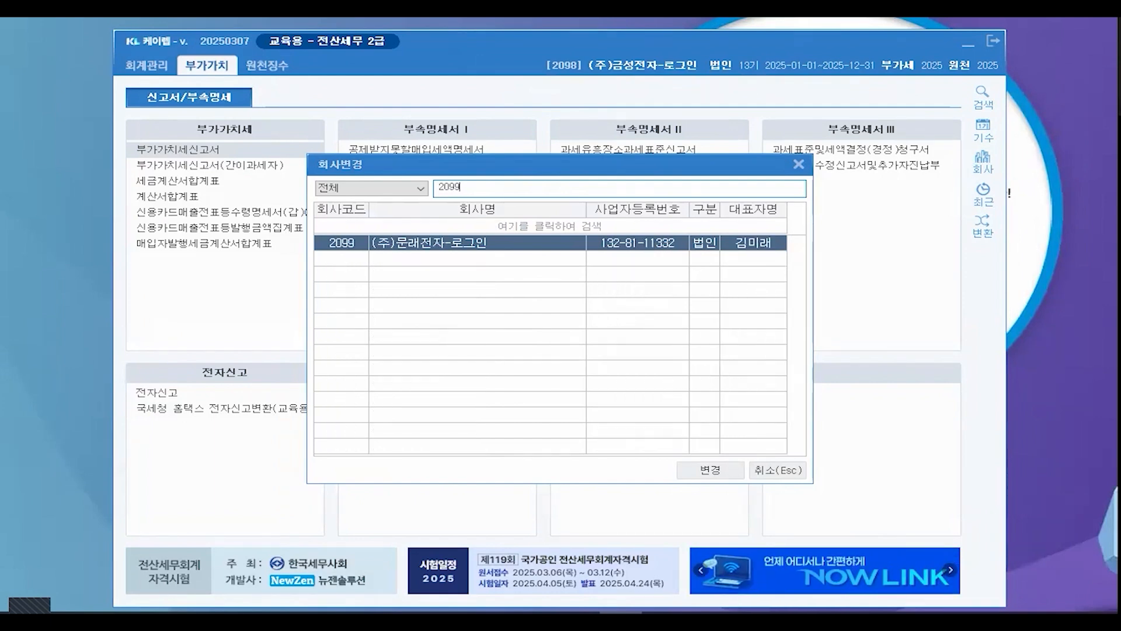
key(Return)
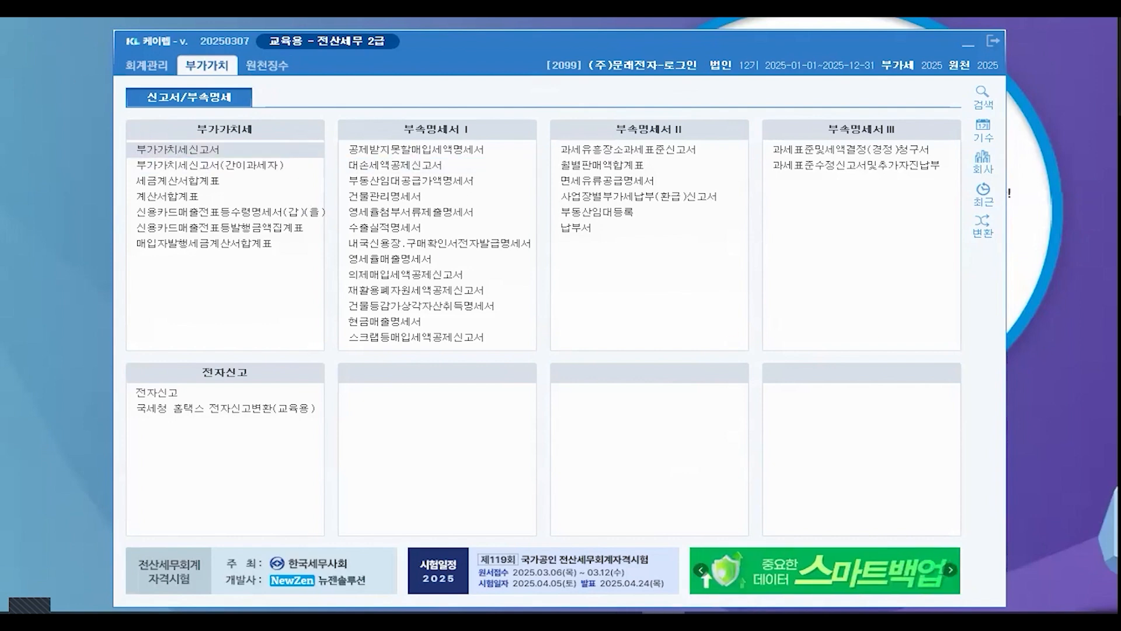
key(Return)
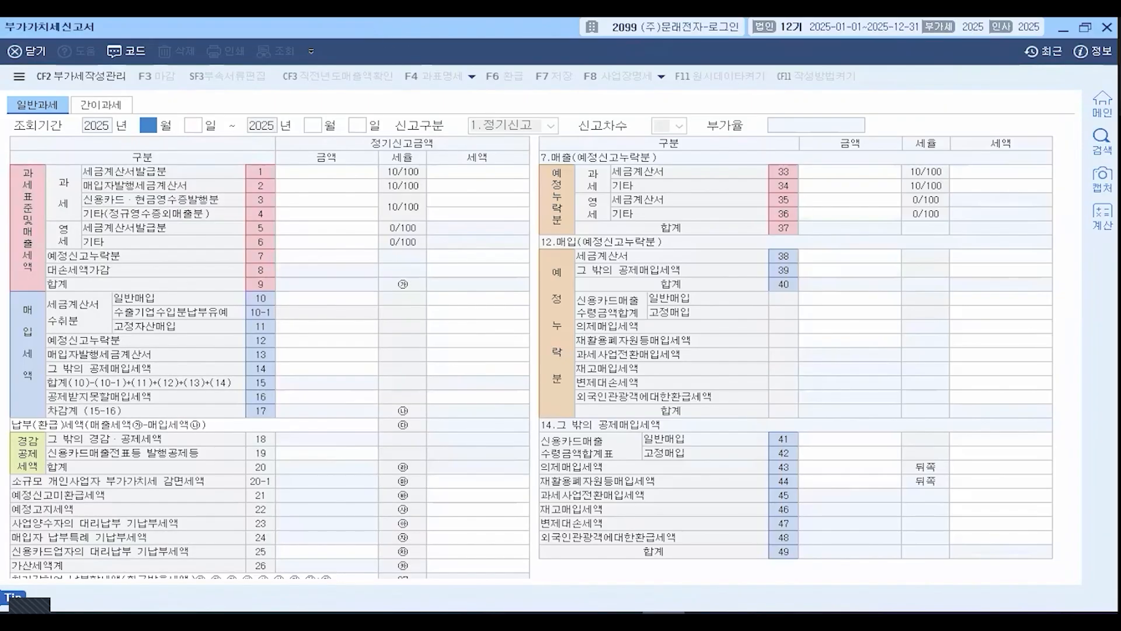
- Set the VAT return's 조회기간 to April 1 through June 30, 2025
text(4)
key(Return)
key(Return)
text(6)
key(Return)
key(Return)
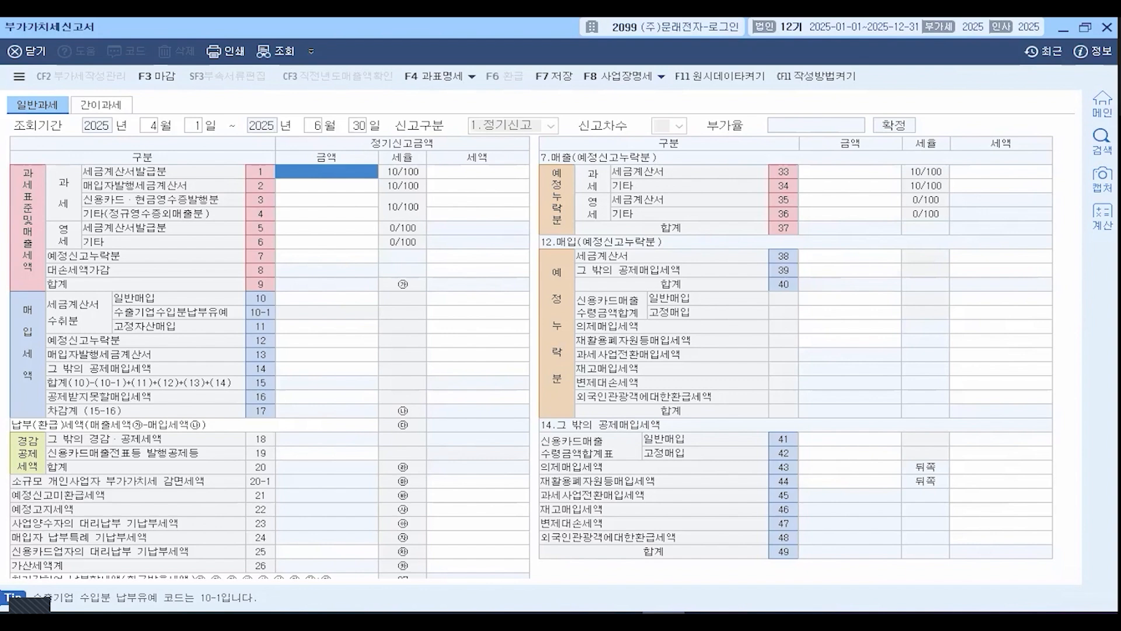
- Enter taxable sales amounts of 50,000,000 for 세금계산서발급분 (line 1) and 17,000,000 for 신용카드·현금영수증발행분 (line 3)
text(50000000)
key(Return)
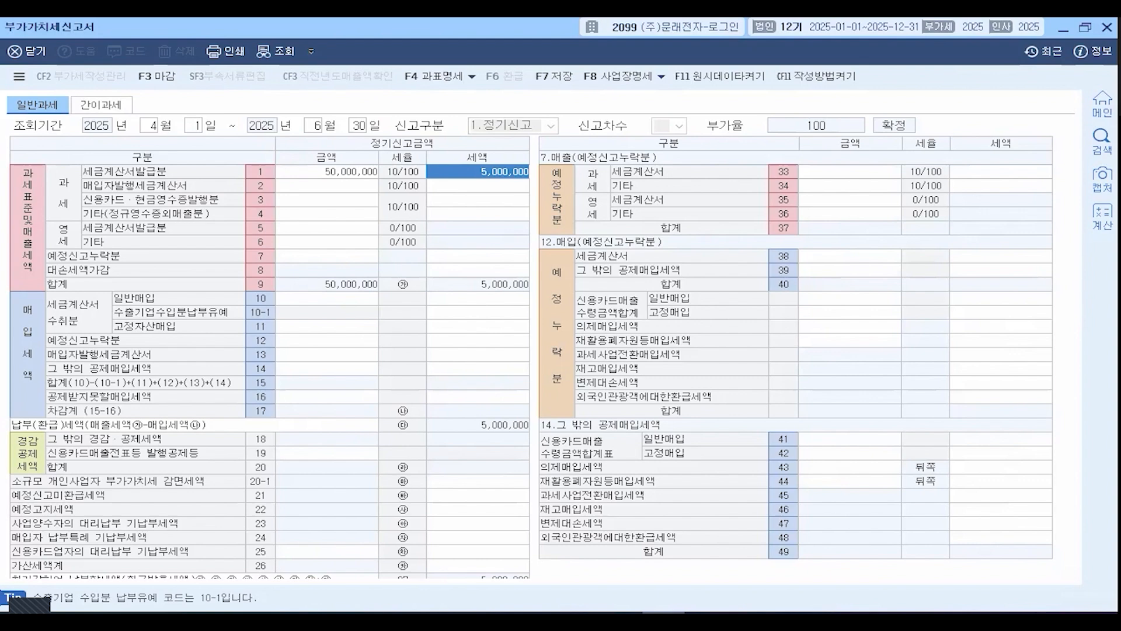
key(Return)
key(Return)
key(Return)
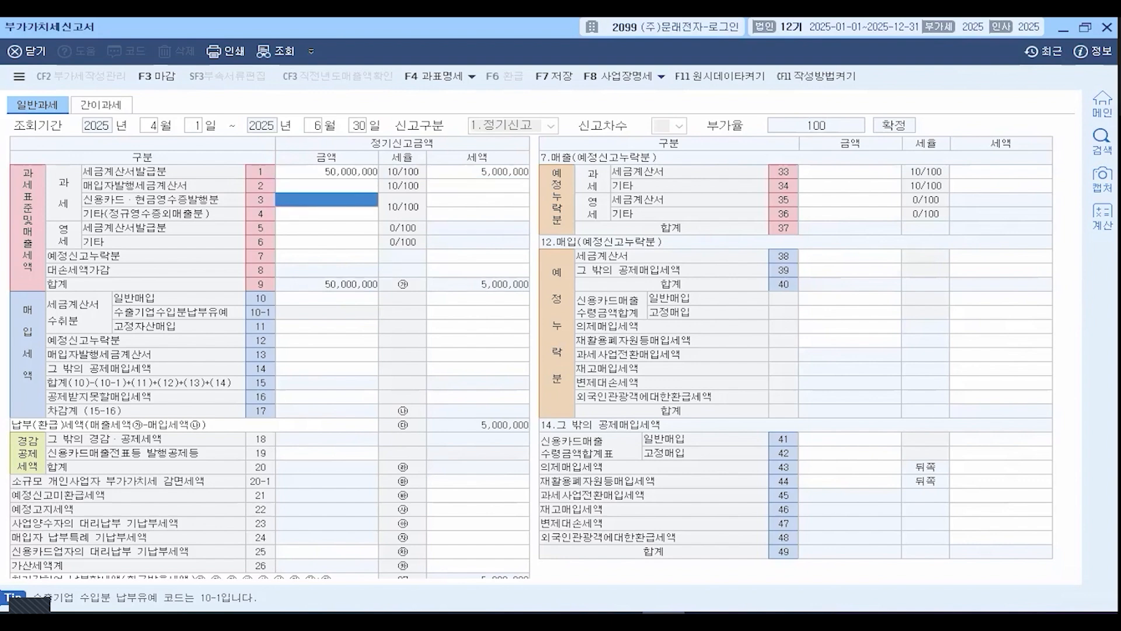
text(1)
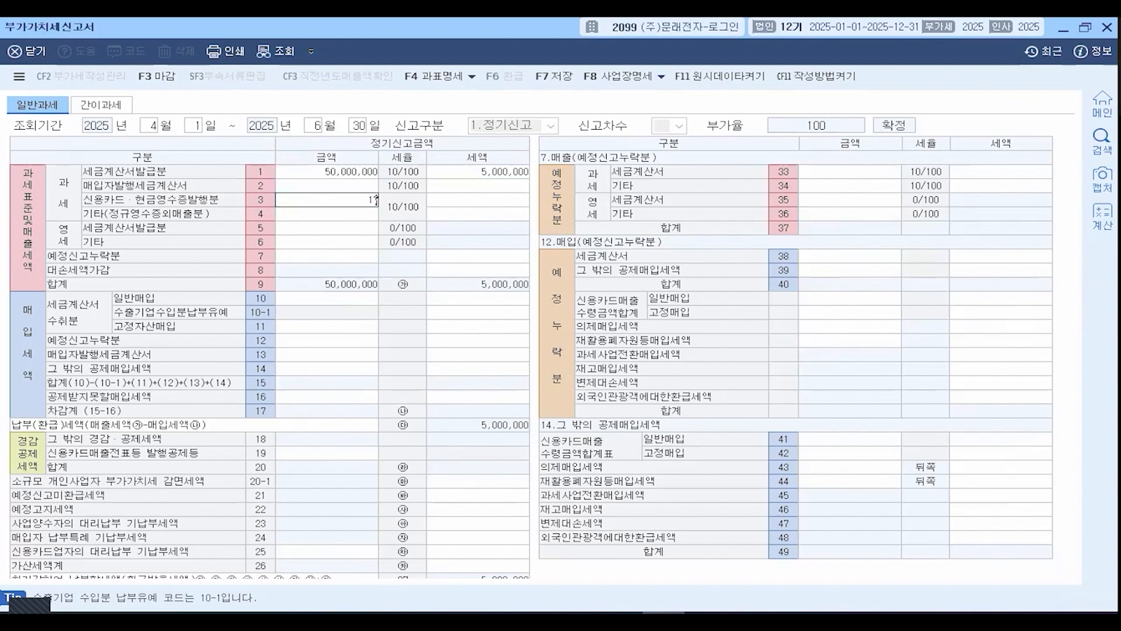
text(7,000,000)
key(Return)
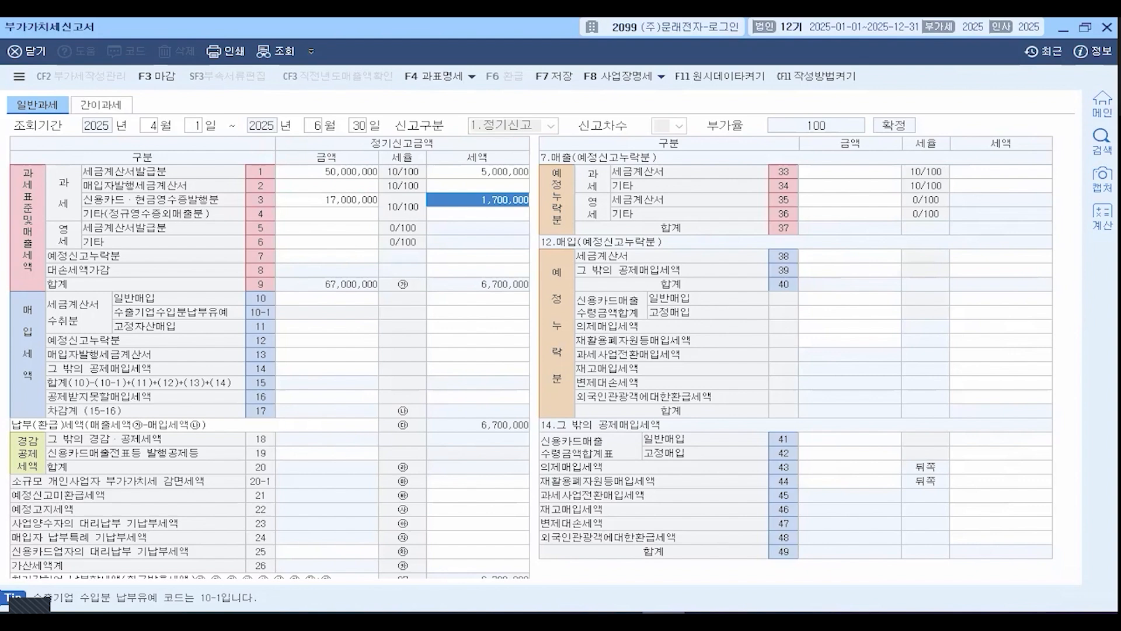
- Enter 30,000,000 as the zero-rated (영세) 기타 sales amount on line 6
key(Up)
key(Up)
key(Left)
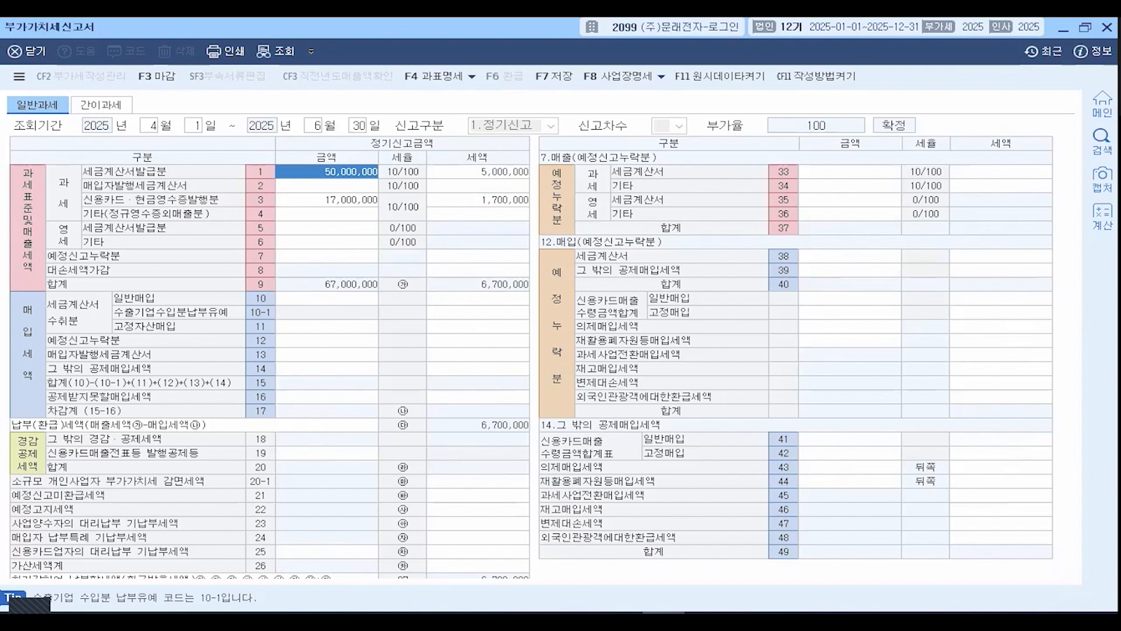
key(Down)
key(Down)
key(Down)
key(Down)
key(Down)
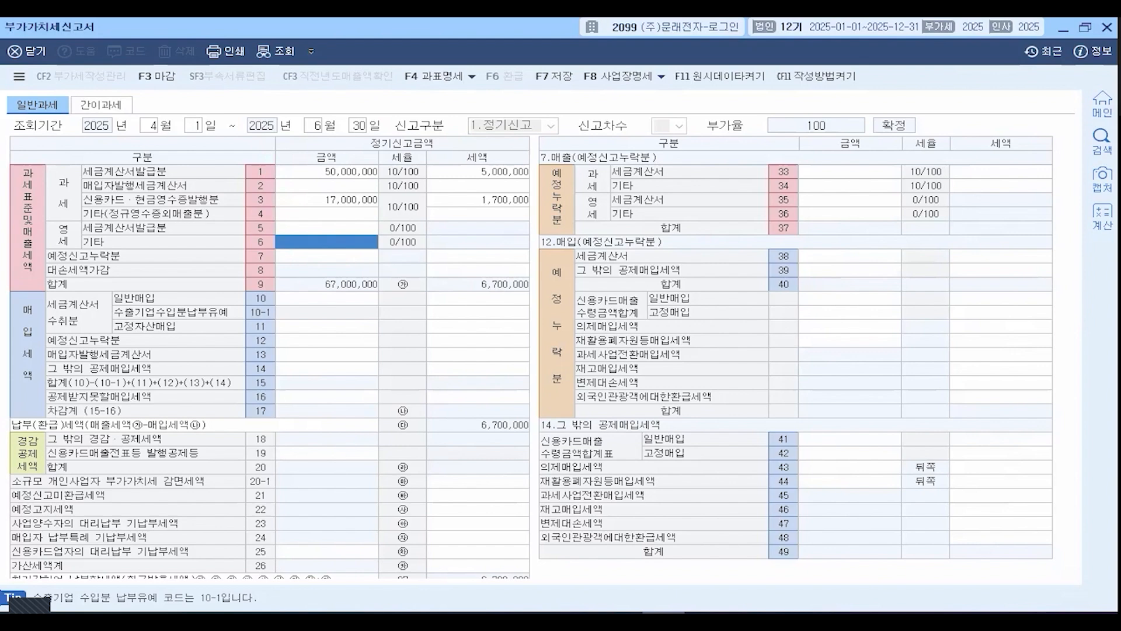
text(30000000)
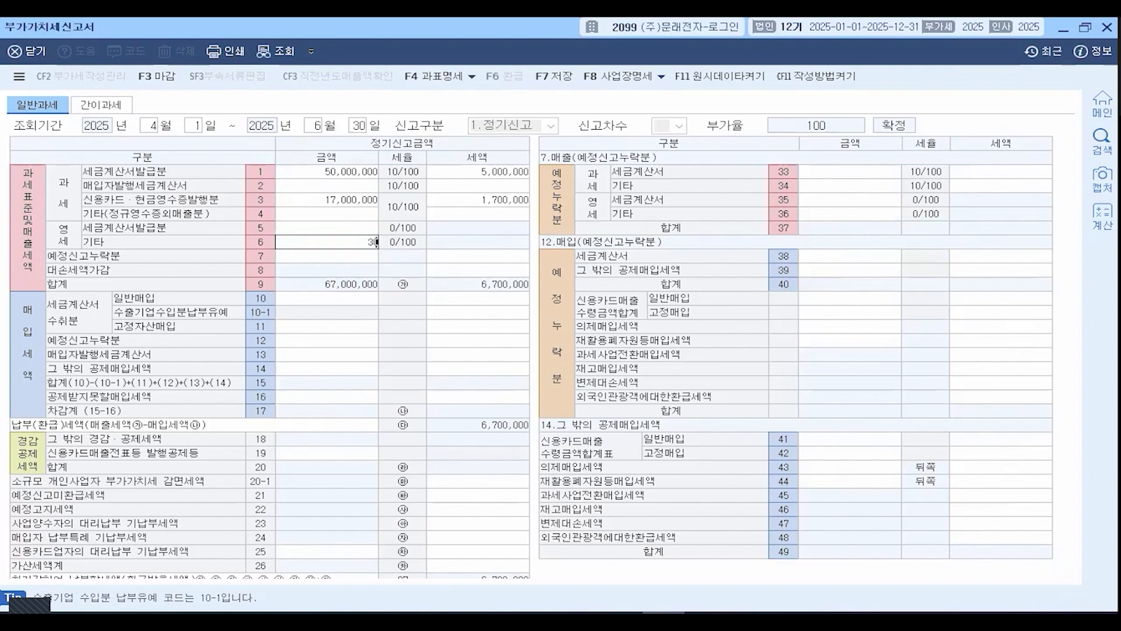
key(Return)
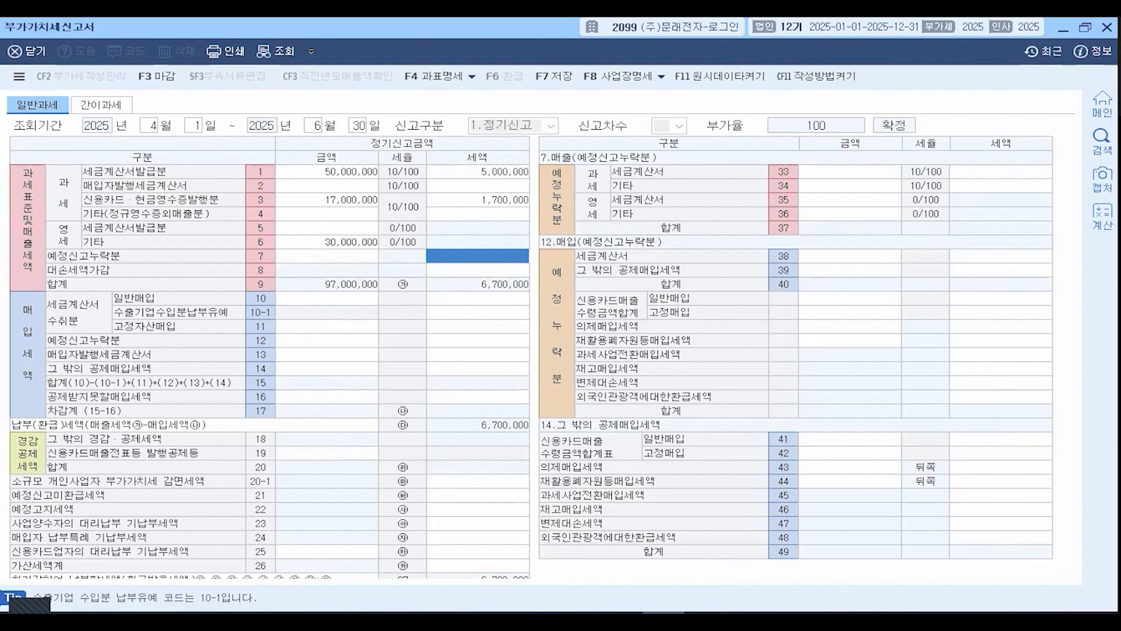
- Enter -100,000 as the 대손세액가감 tax amount (line 8)
click(478, 269)
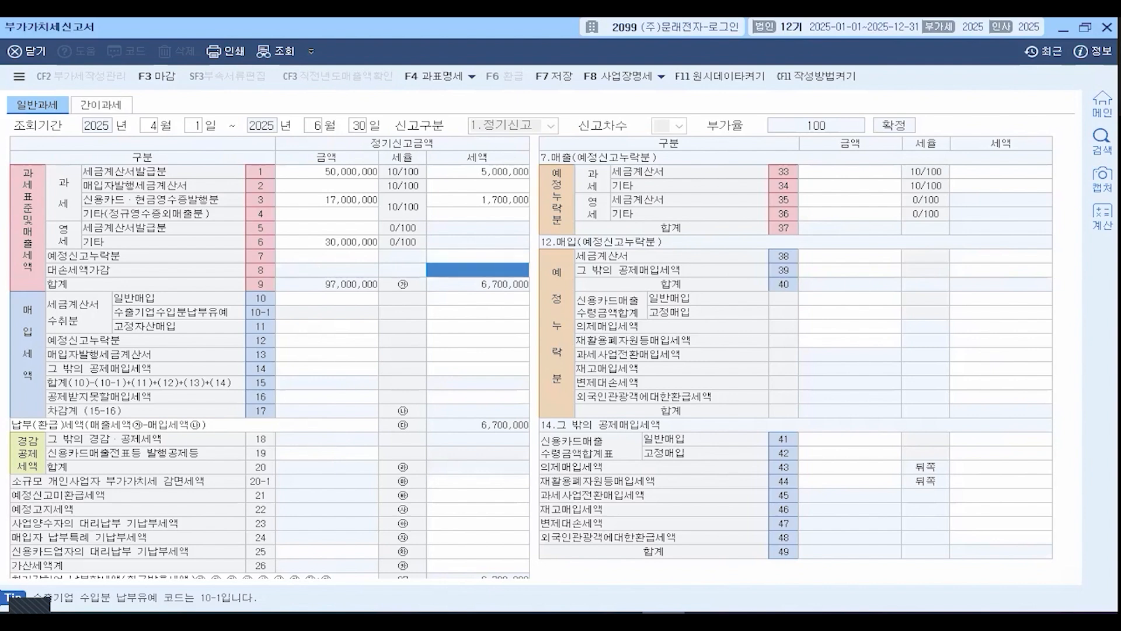
text(-)
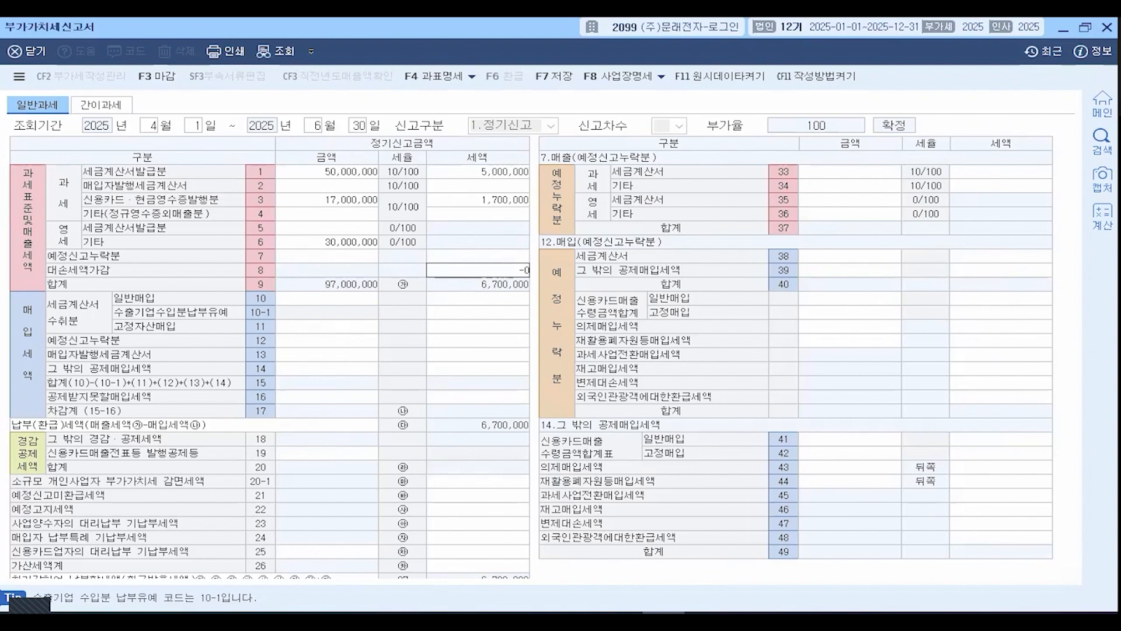
text(100,000)
key(Return)
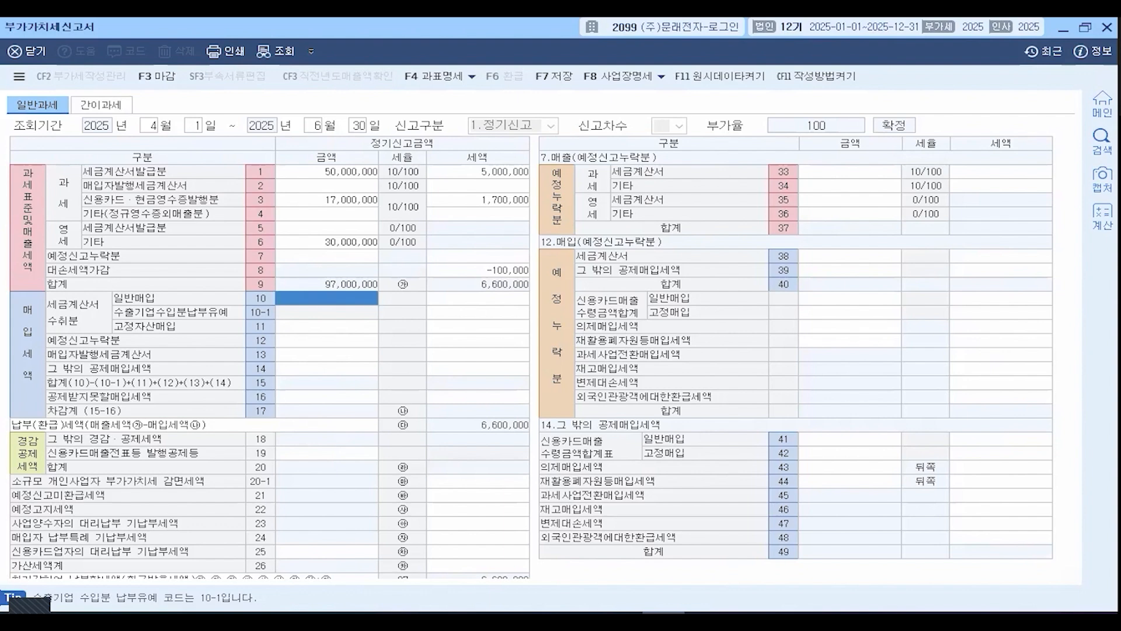
- Enter 40,000,000 as the amount and 4,000,000 as the tax for 세금계산서수취분 일반매입 (line 10)
text(40000000)
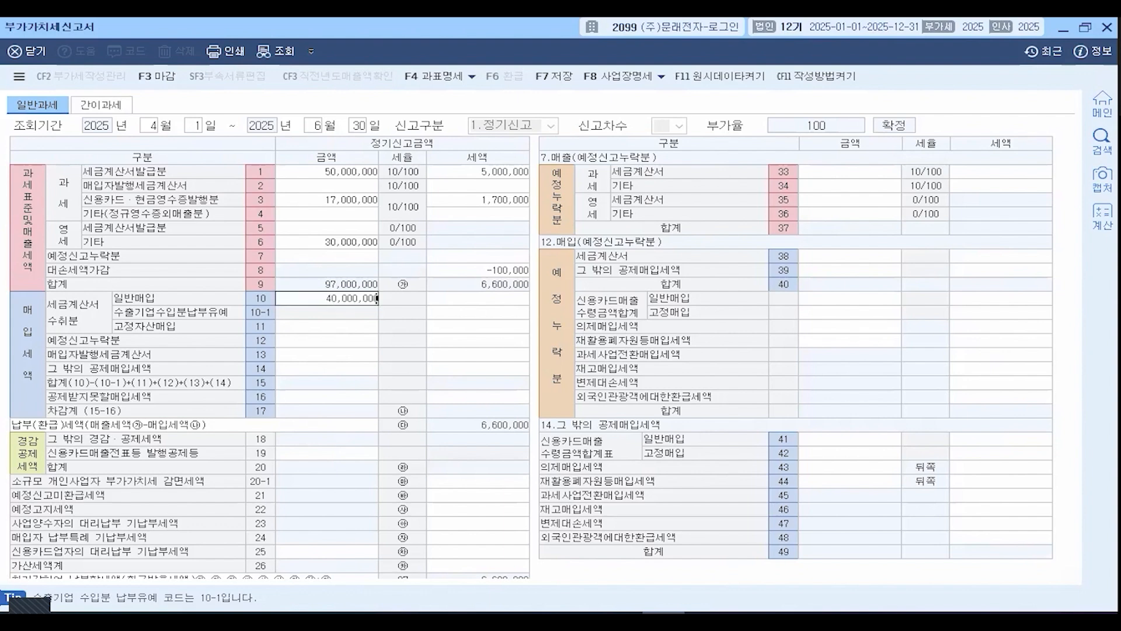
key(Return)
text(4000000)
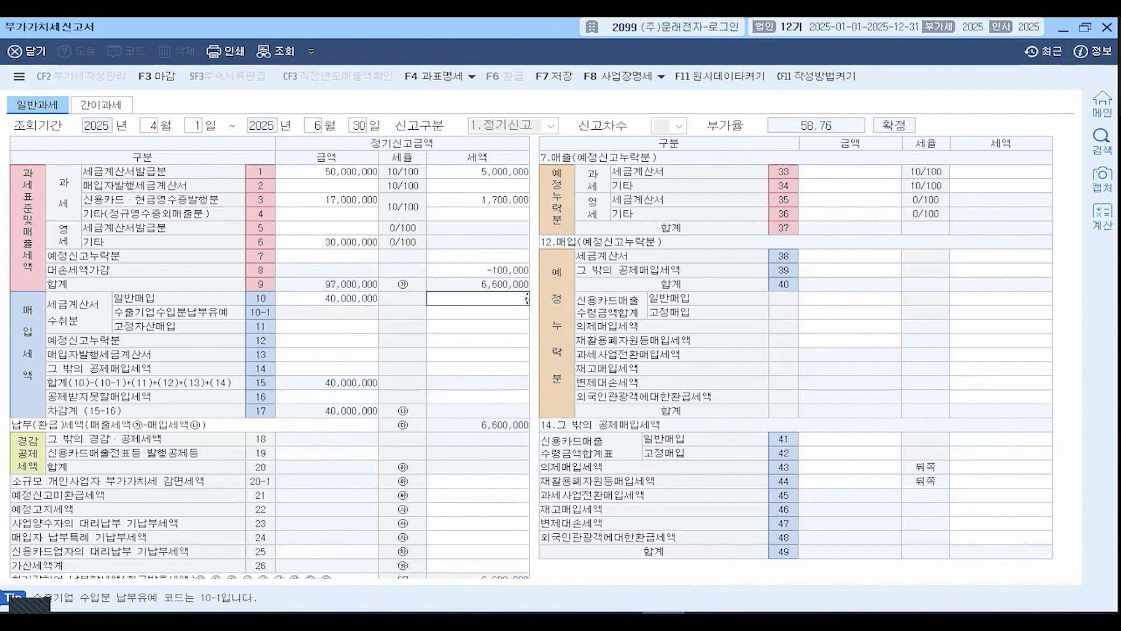
key(Return)
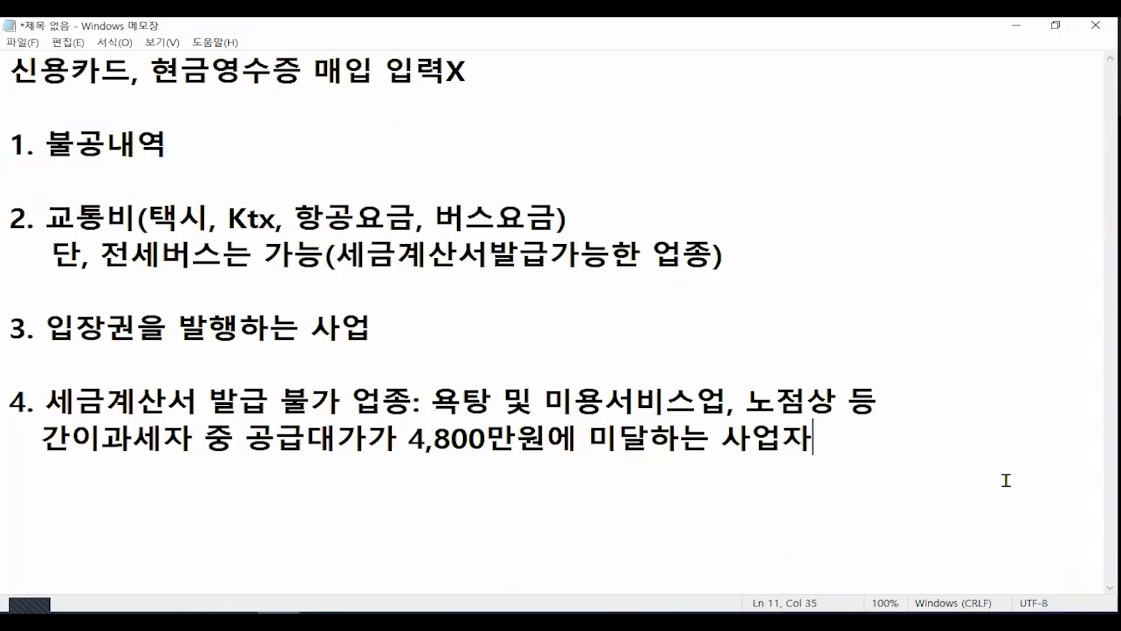
- In the Notepad window, replace all the notes with the heading "의제매입세액공제"
key(ctrl+a)
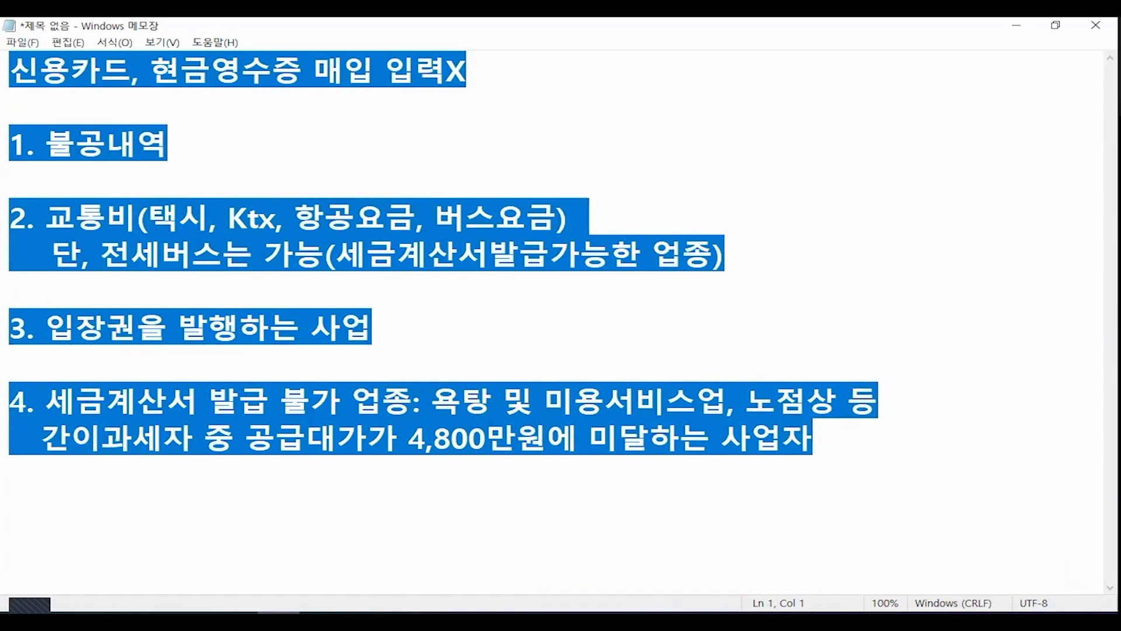
key(BackSpace)
text(의젬)
text(매입세액공제)
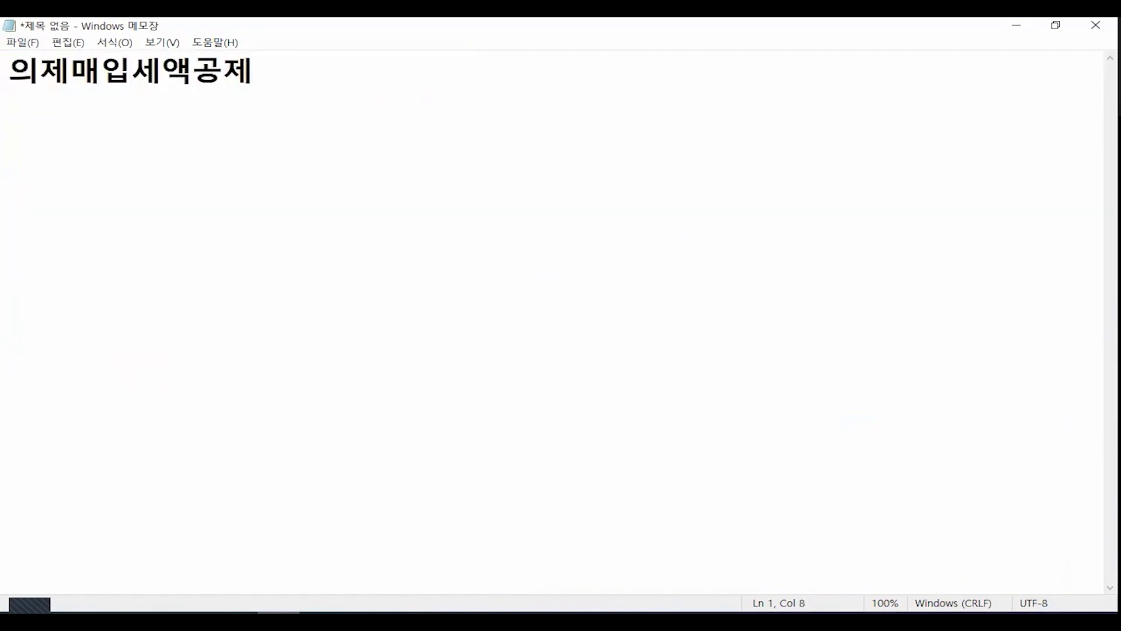
- Add the note "1. 농수산물이 주원료인 제조업이나 음식점 공제" below the heading, separated by a blank line
key(Return)
key(Return)
text(1. 농수산물ㅇ)
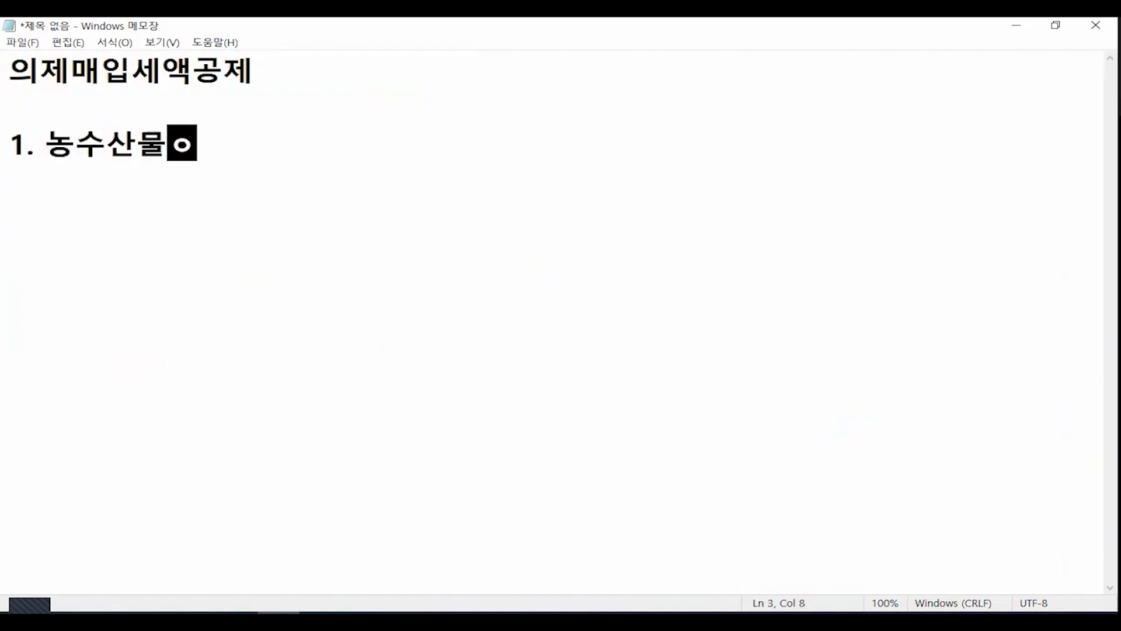
text(이 주원료)
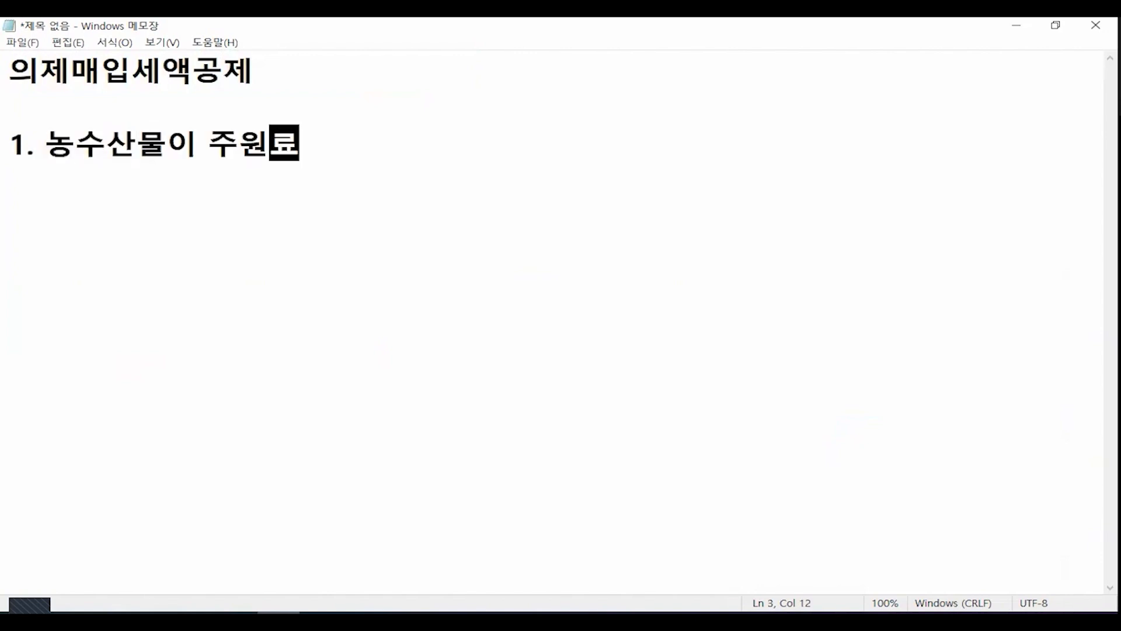
text(인 제조어)
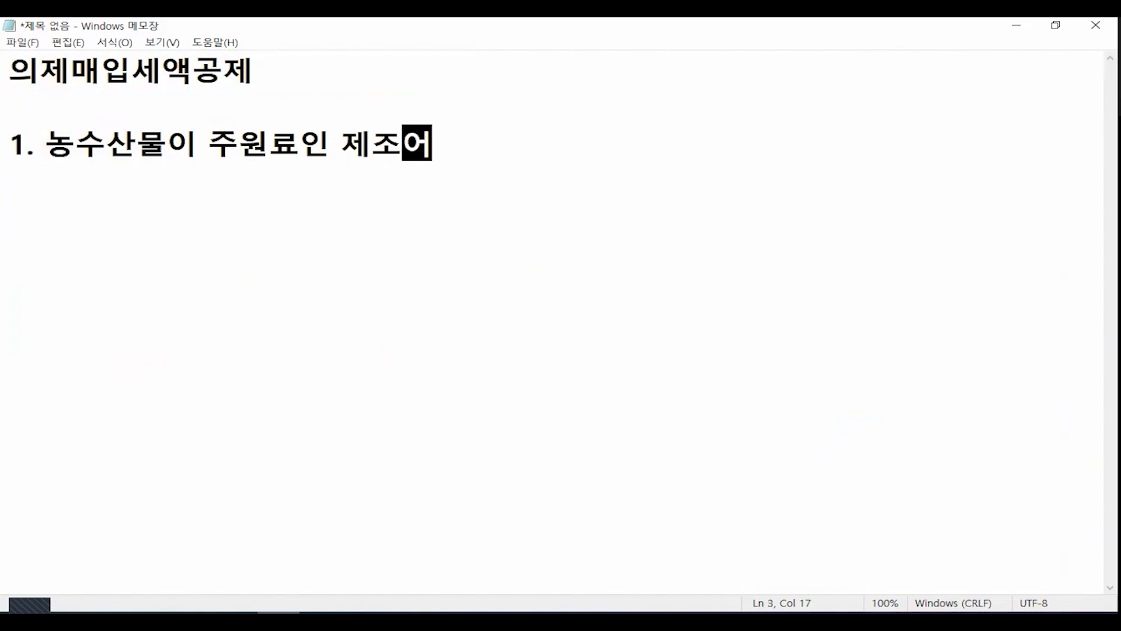
text(업이나 음)
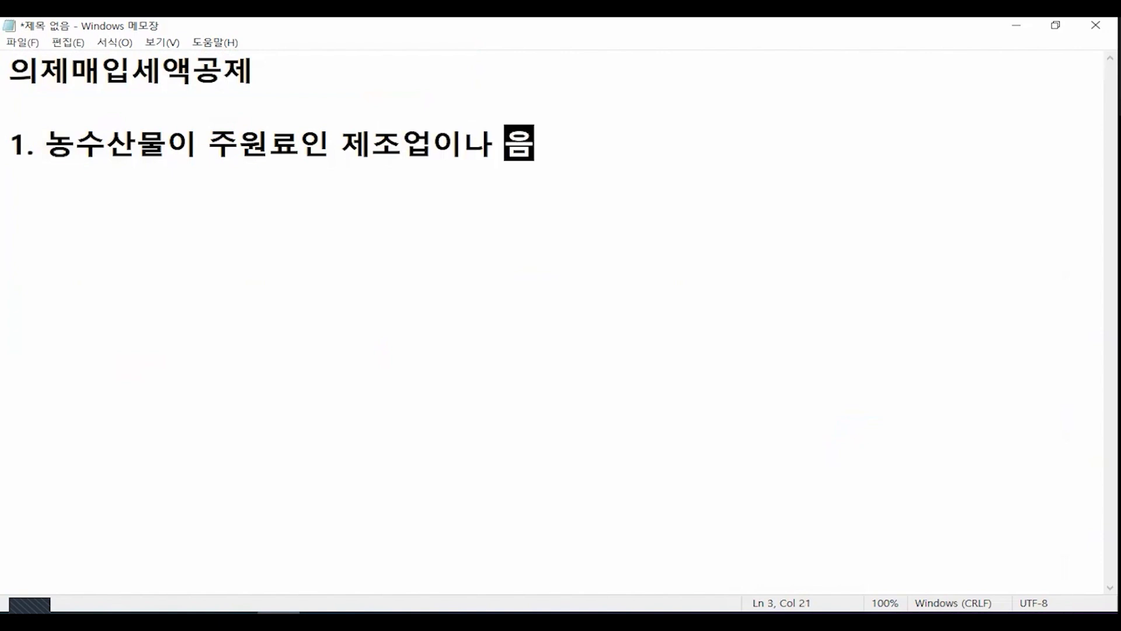
text(식점 공제)
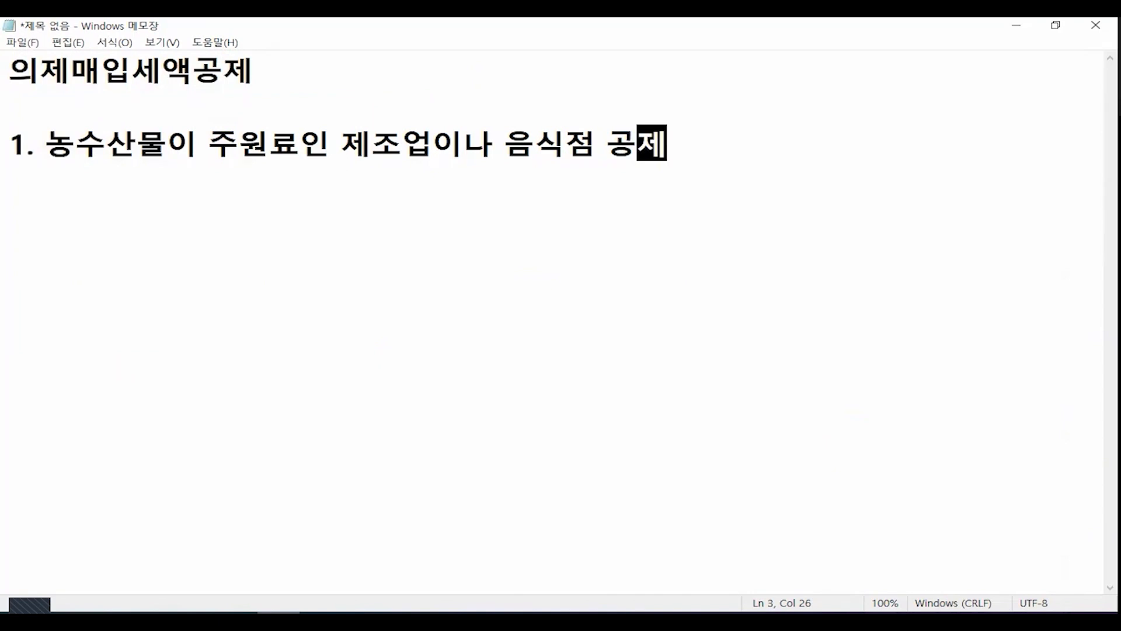
- Add a second note reading "2. 제조업(김치공장), 음식점업", separated by a blank line
key(Return)
key(Return)
text(2. 제조)
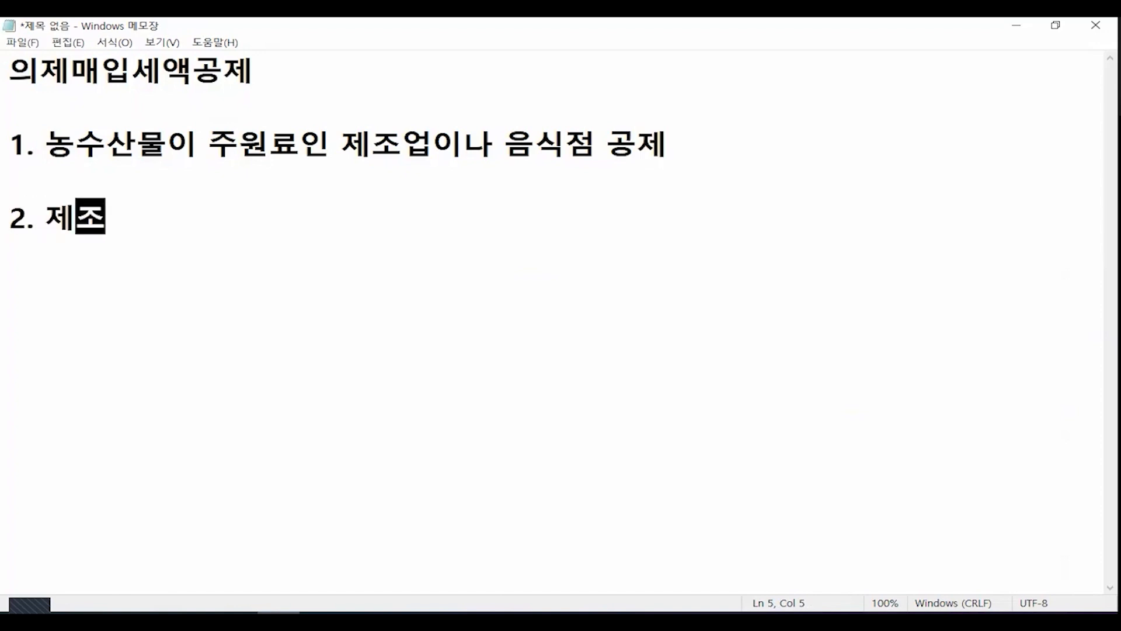
text(업(김치공장()
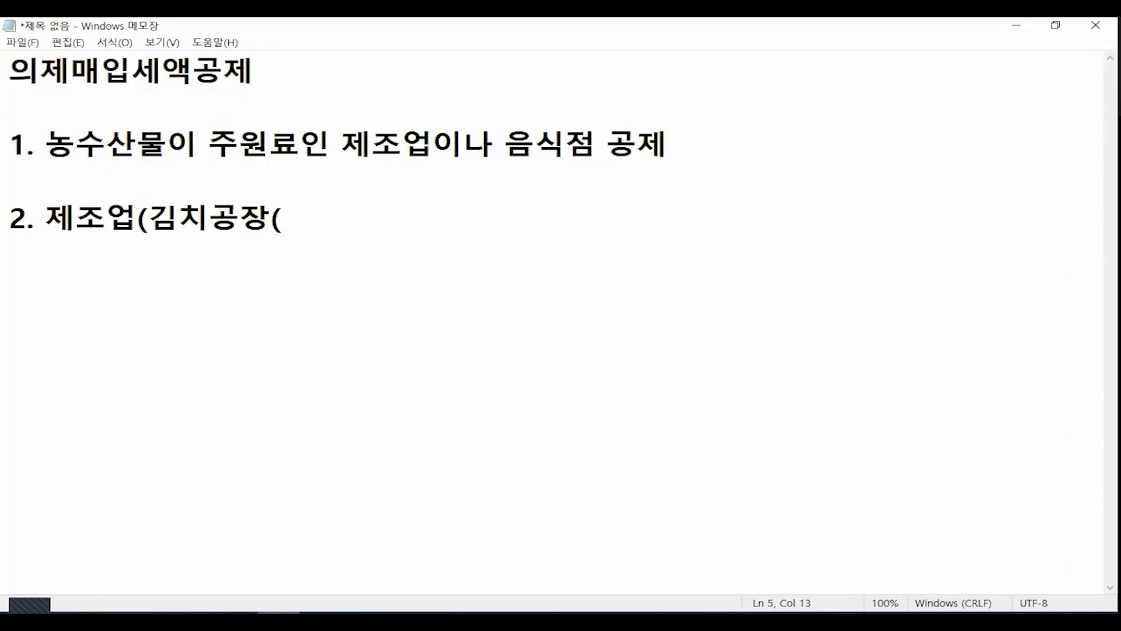
key(BackSpace)
text())
text(, 음식ㅈ)
text(ㅓㅁ업)
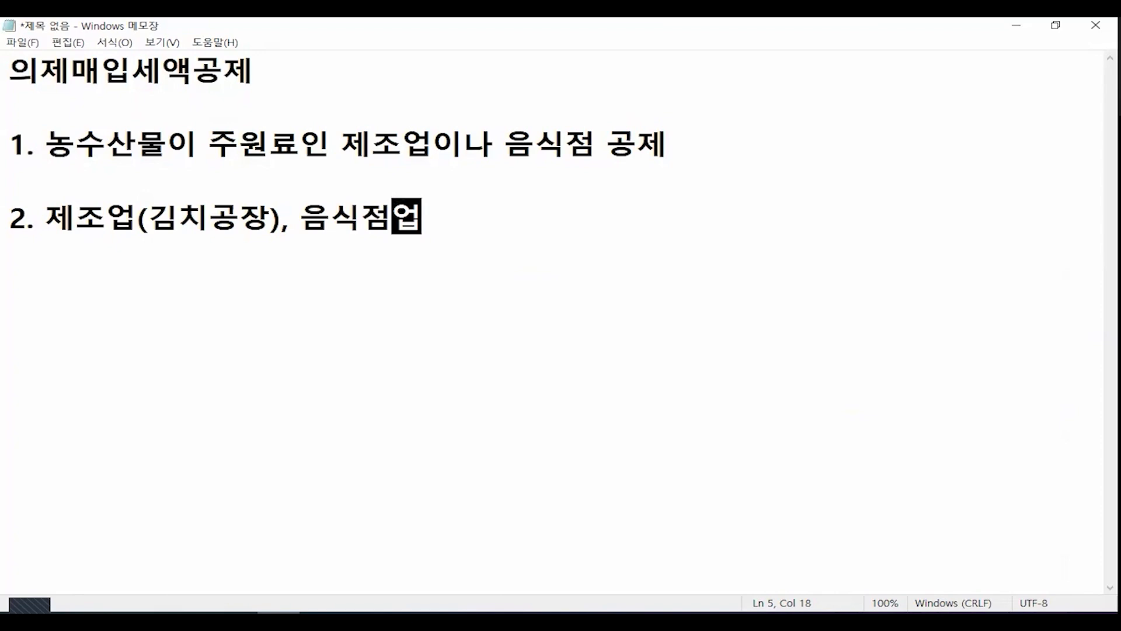
- Start an example below the notes with the line "컴퓨터 제조업", leaving two blank lines above it
key(Return)
key(Return)
key(Return)
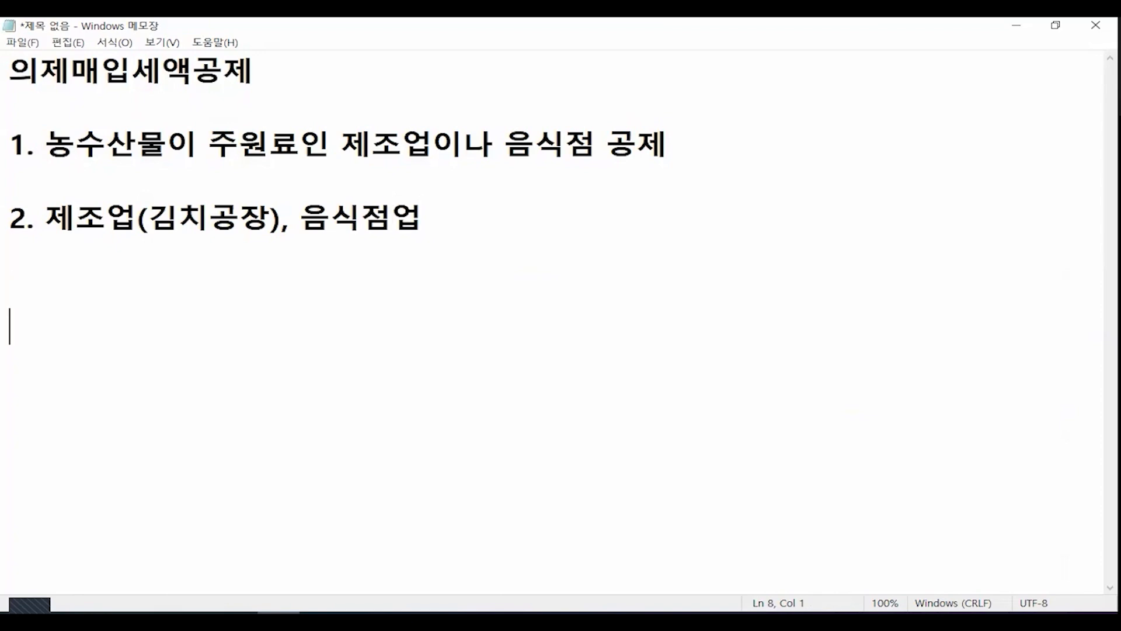
text(컴퓨)
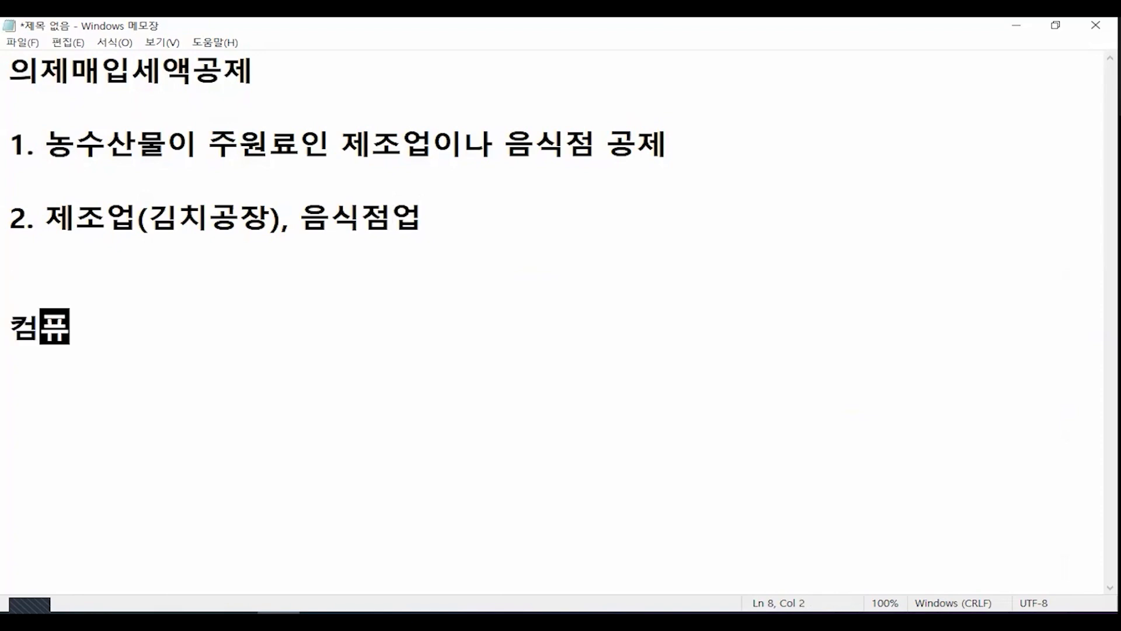
text(터 제조업)
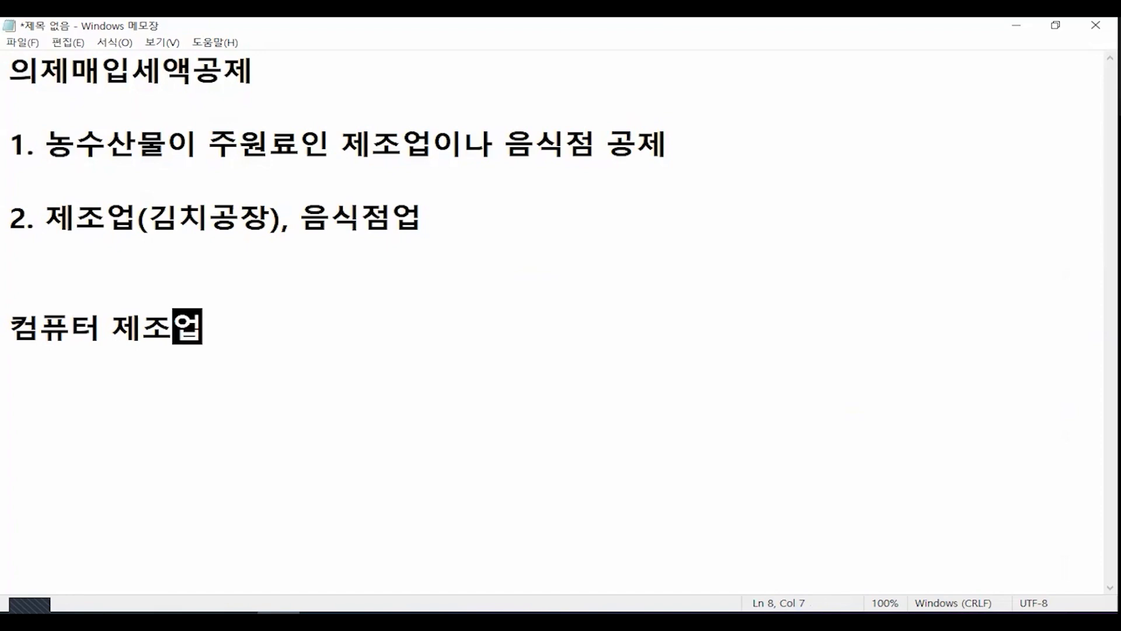
- Add the line "부품매입 50억원(5억)" under "컴퓨터 제조업", separated by a blank line
key(Return)
key(Return)
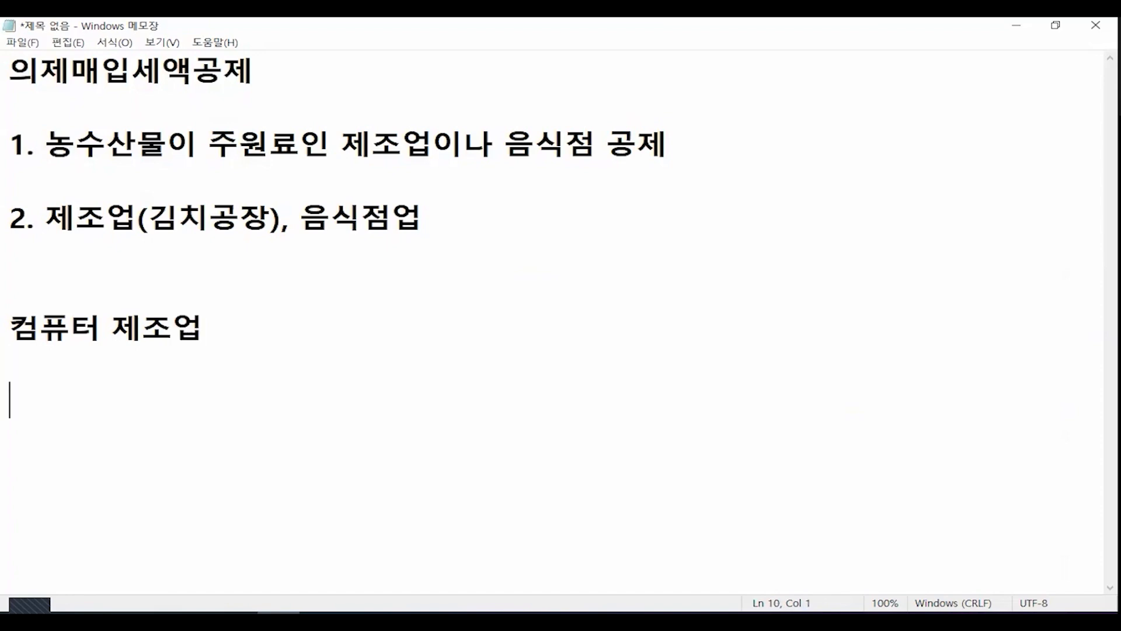
text(부)
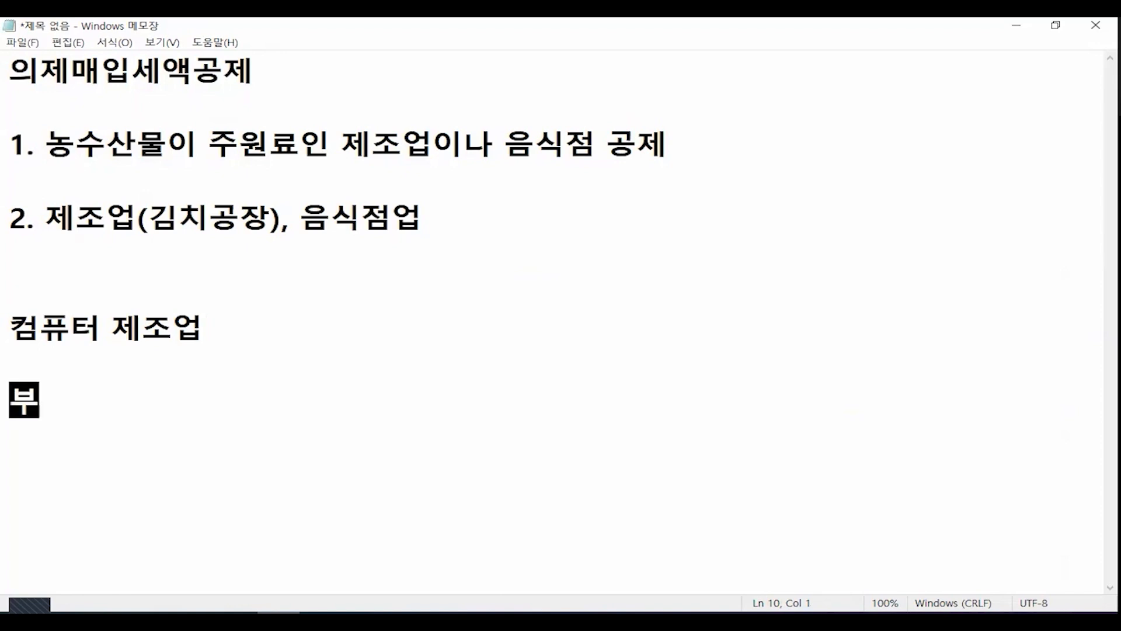
text(품ㅁㅐ입)
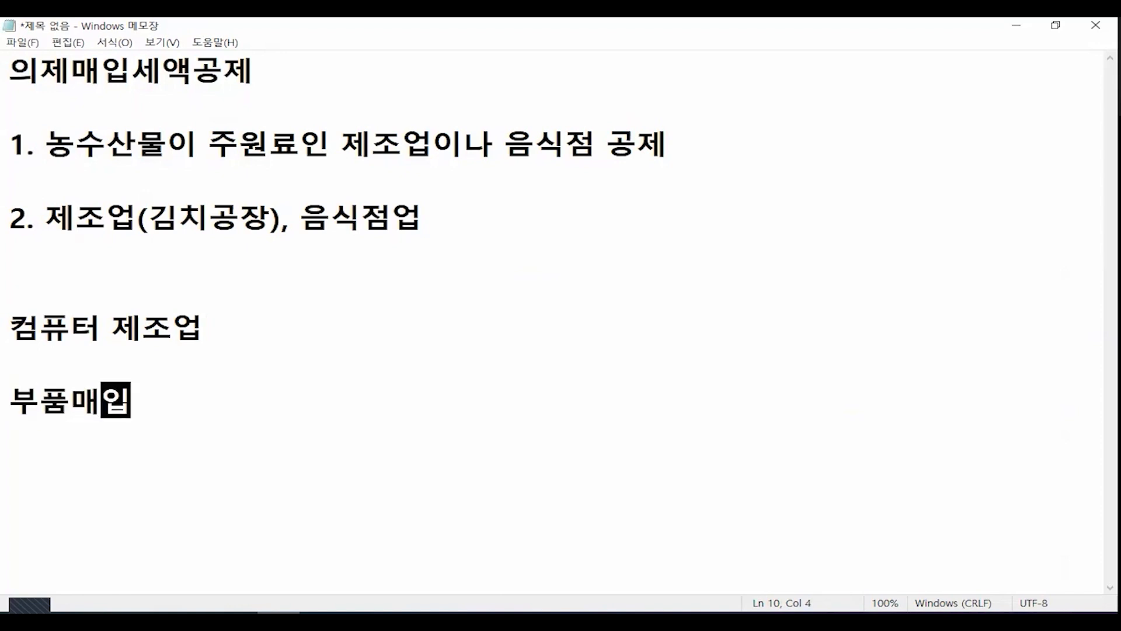
text( 50어)
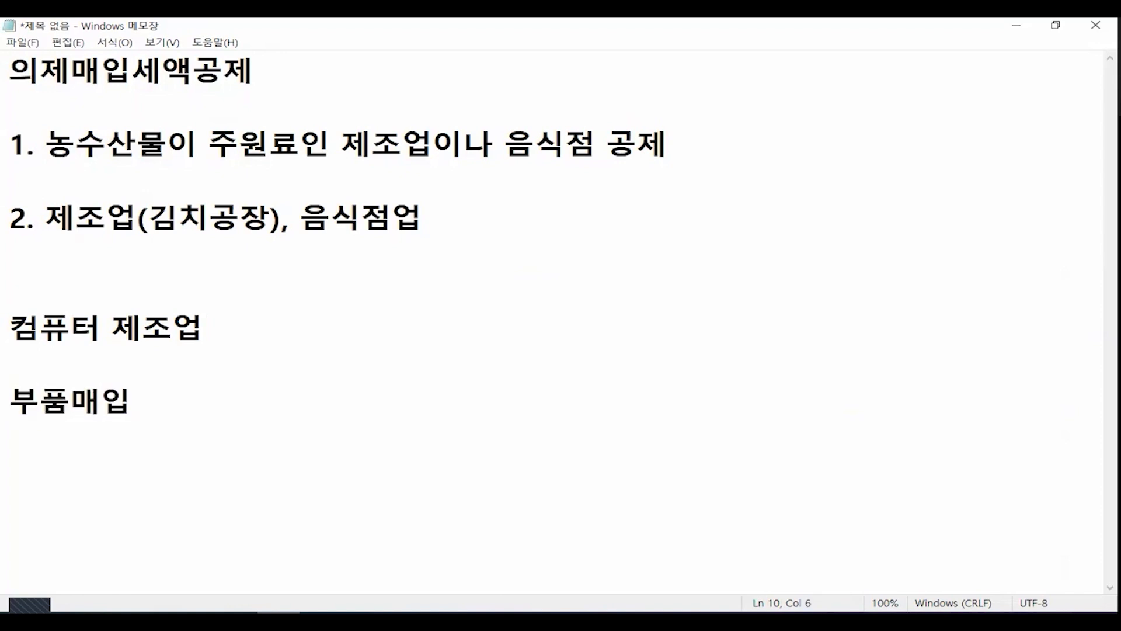
text(ㄱ원)
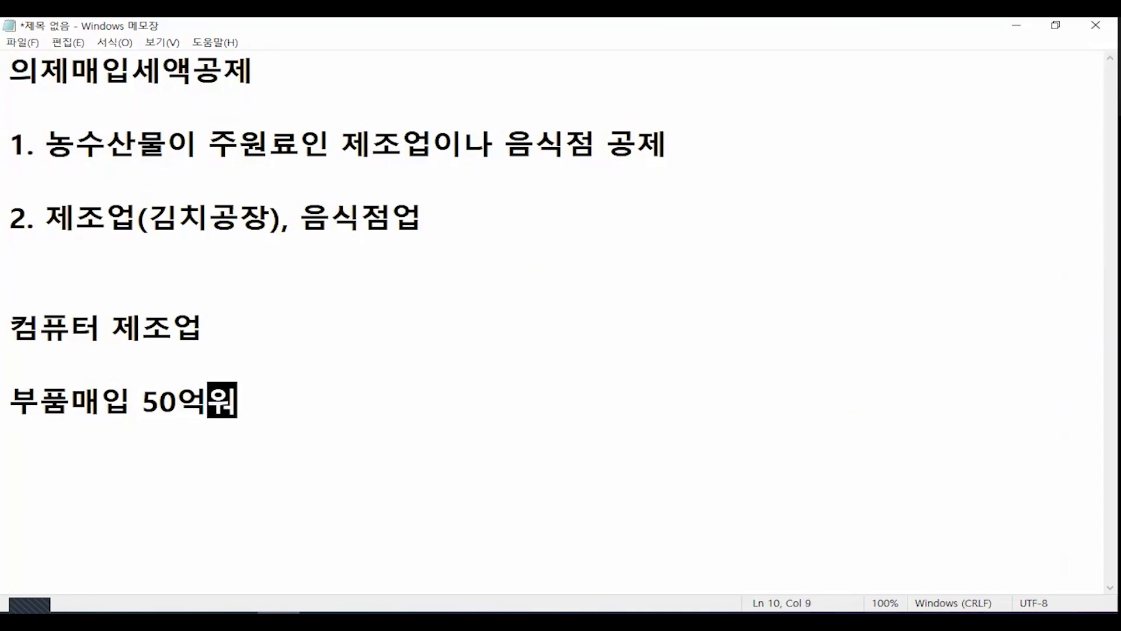
text(()
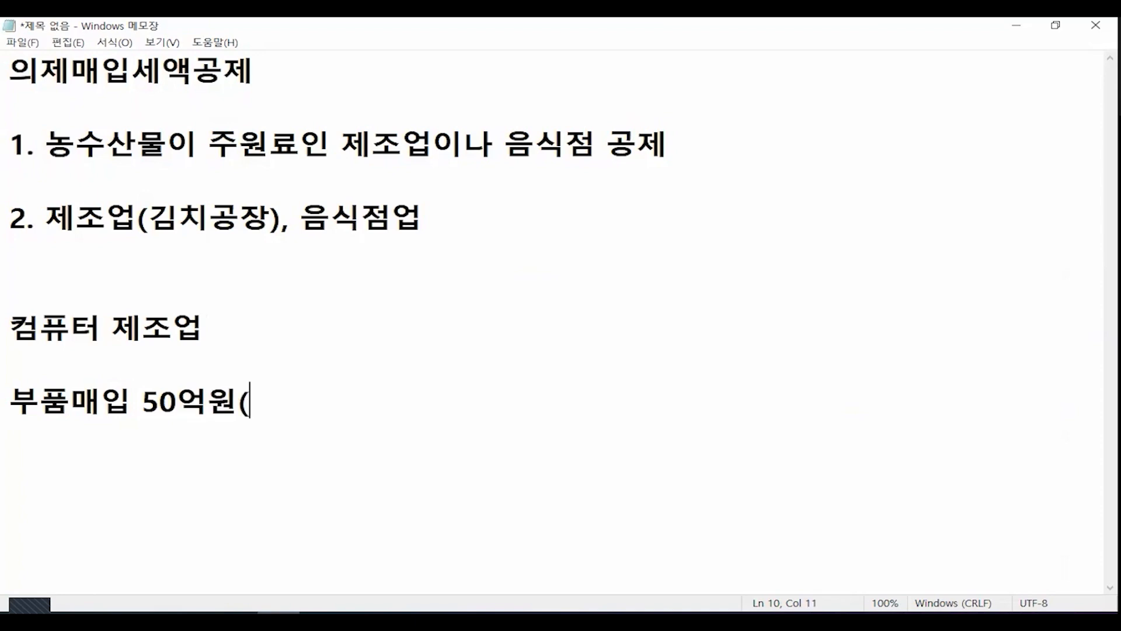
text(5억)
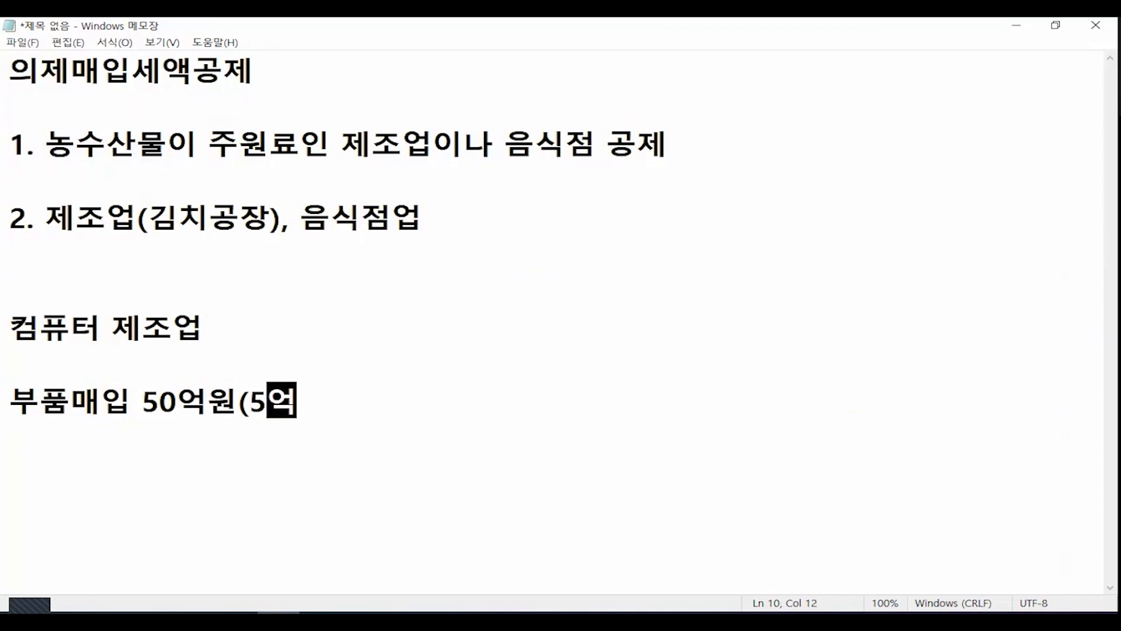
text())
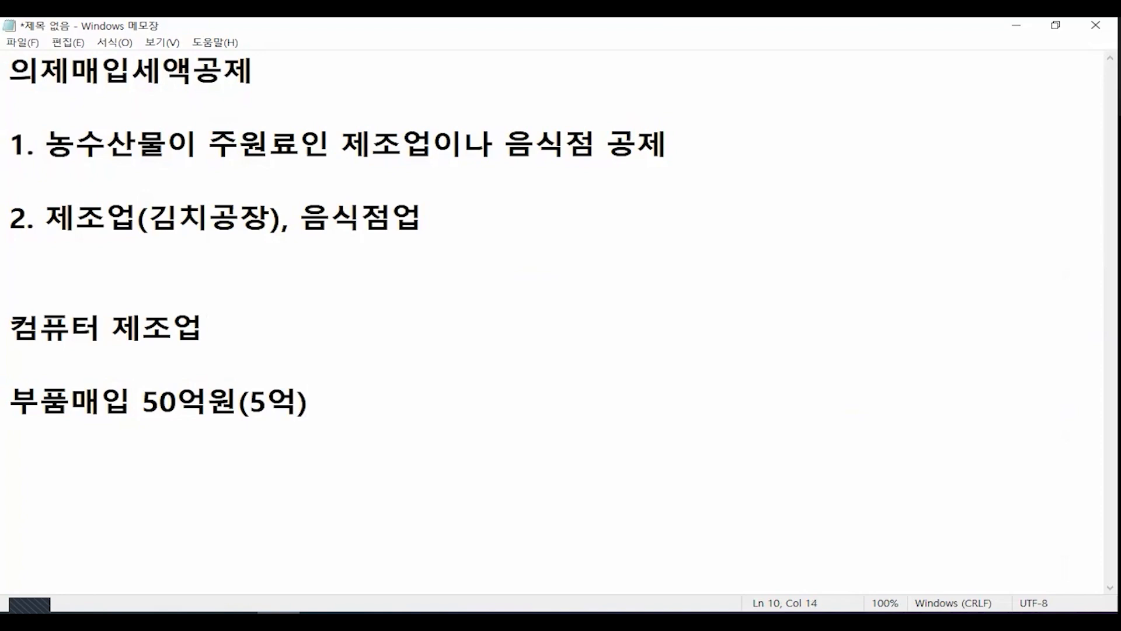
- Extend the parts purchase line with "=> 컴퓨터 판매 70억원(7억)", leaving a few spaces before the arrow
text(   => 컴퓨터 판매)
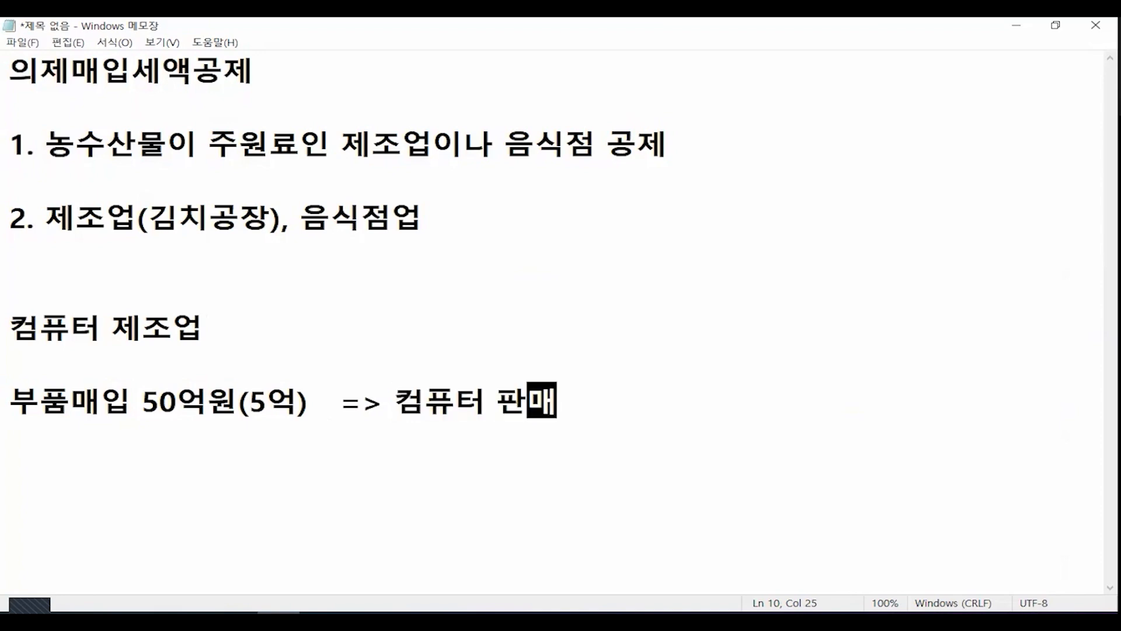
text( 70억ㅇ)
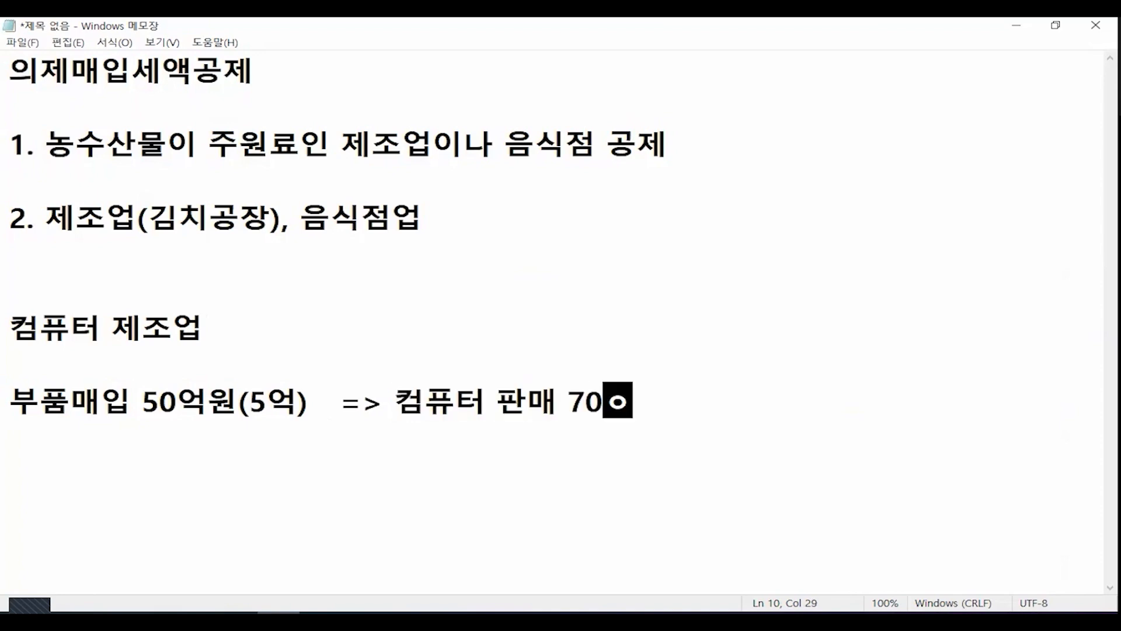
text(ㅝㄴ(7ㅇ)
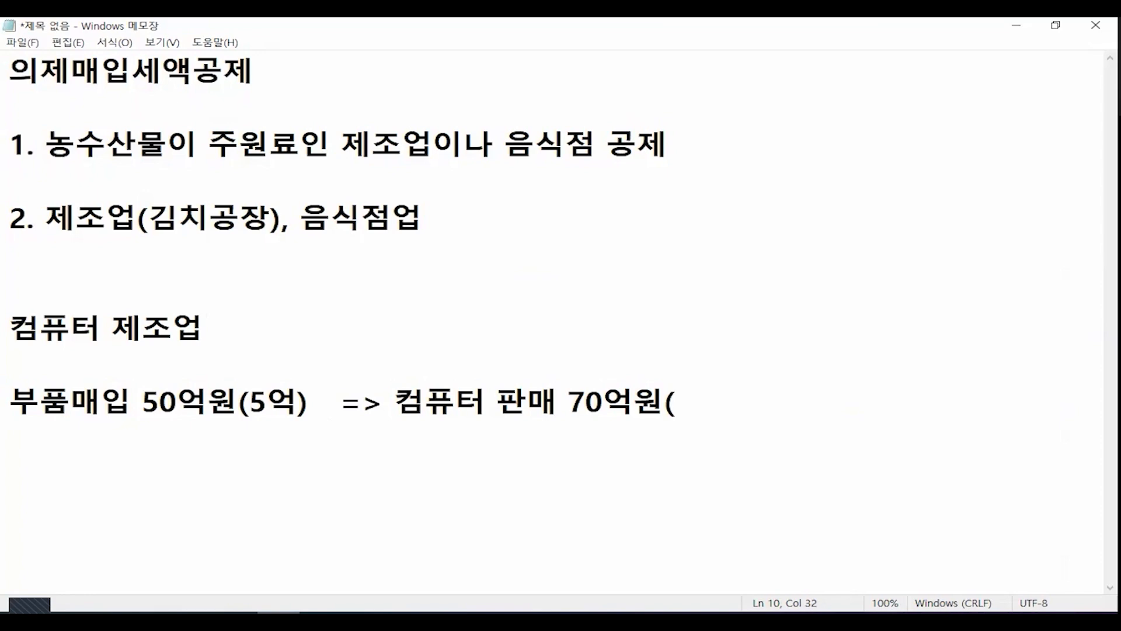
text(ㅓㄱ))
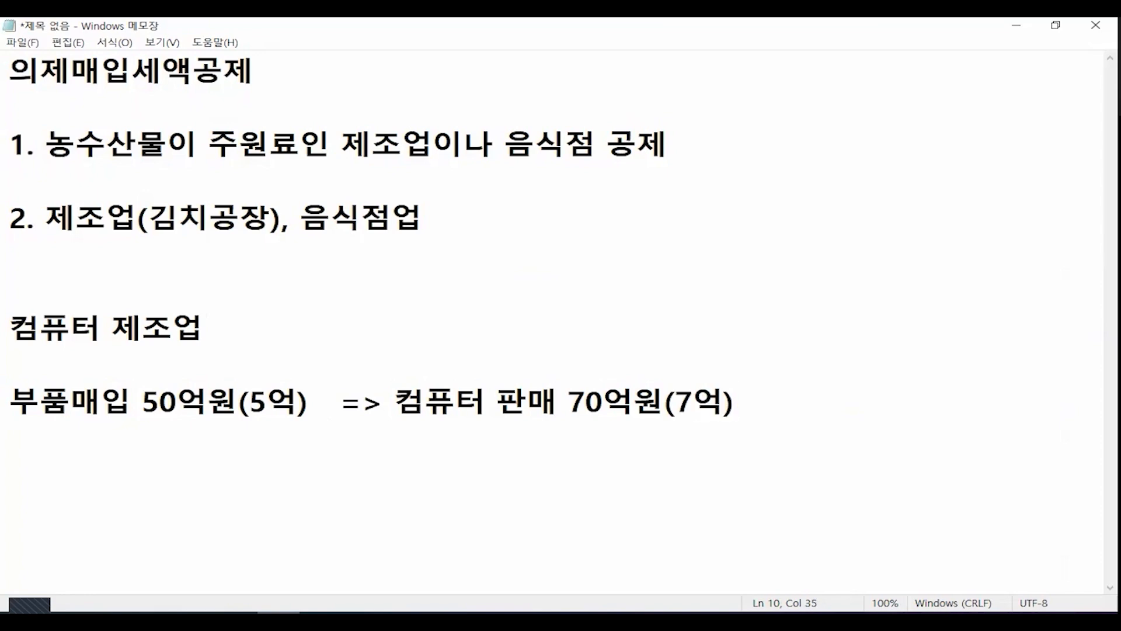
- Append the tax calculation "(7억 - 5억 = 납부세액 2억)" to the "컴퓨터 제조업" line
click(10, 326)
key(Right)
key(Right)
key(Right)
key(Right)
key(Right)
key(Right)
key(Right)
text((7억 - )
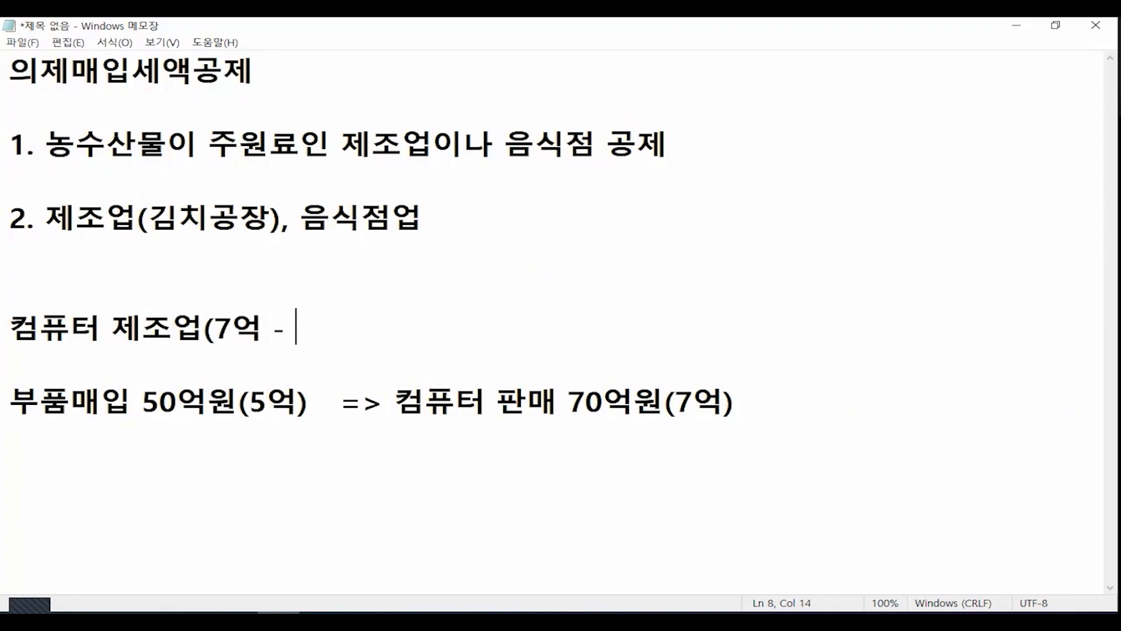
text(5억 = 납)
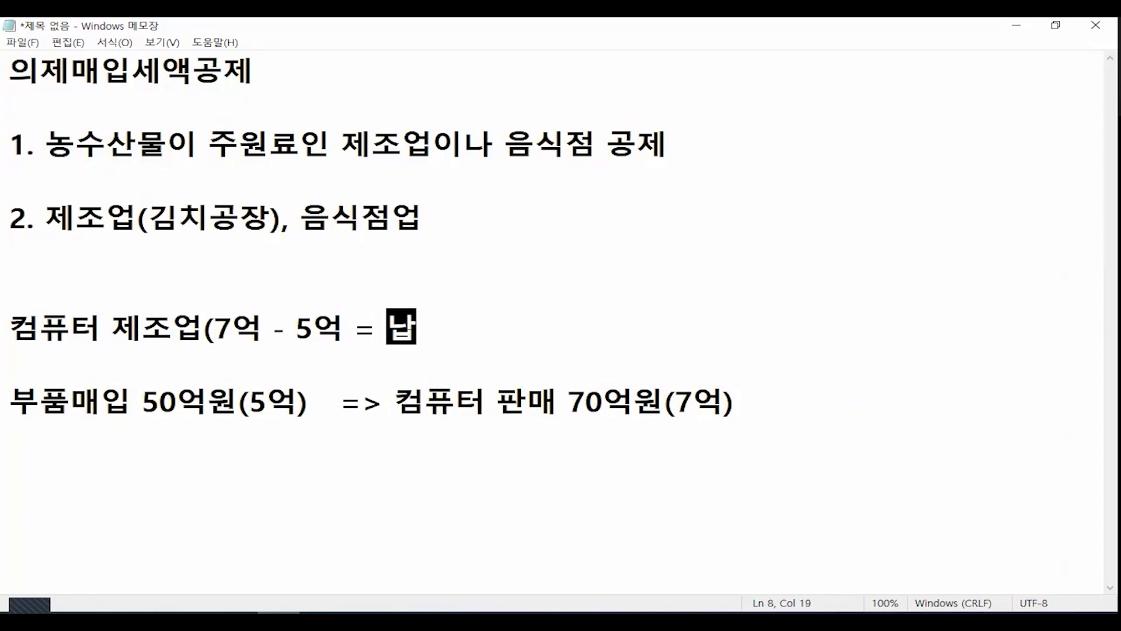
text(부세액 2억))
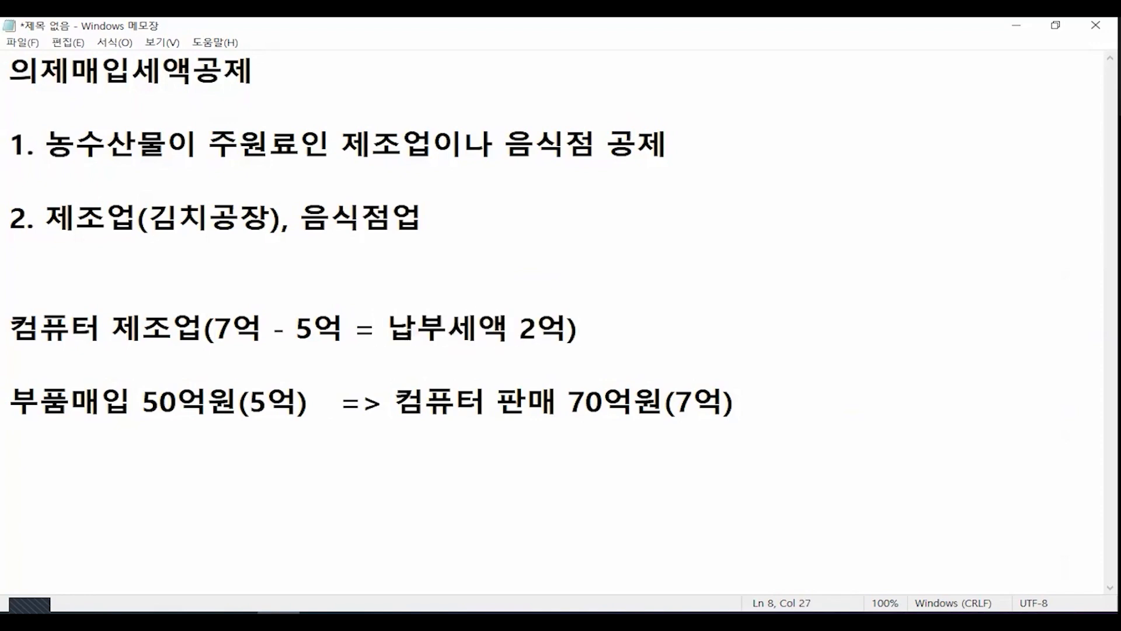
- Add a second example titled "김치 제조업" after the computer example, with a blank line above it and a new line below
key(Down)
key(Down)
key(End)
key(Return)
key(Return)
text(김)
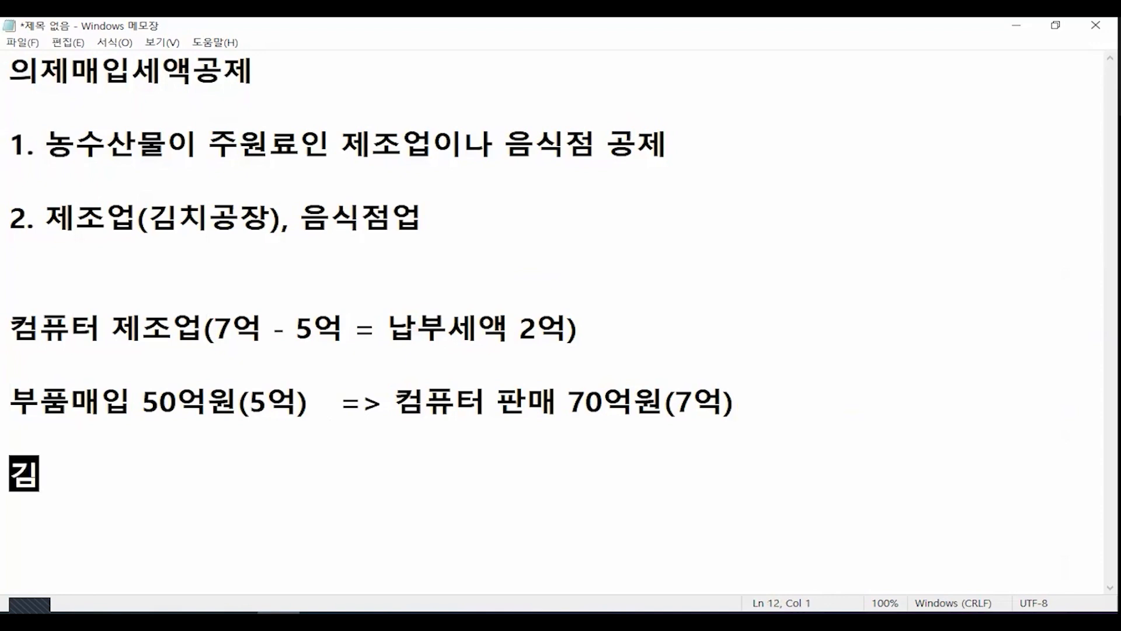
text(치공장)
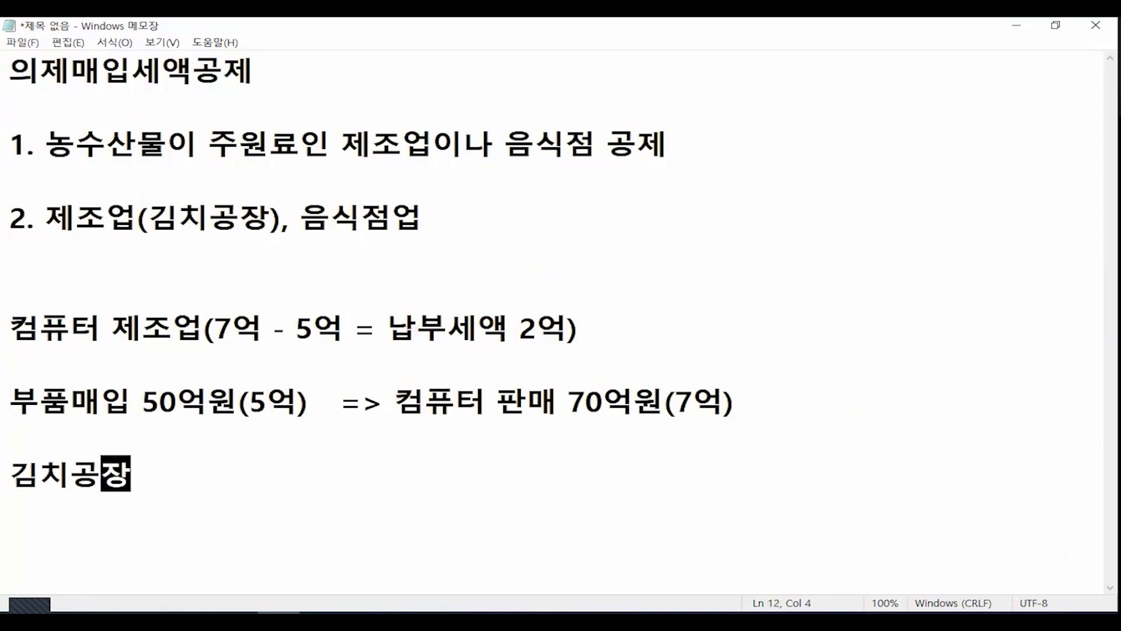
key(BackSpace)
key(BackSpace)
key(BackSpace)
key(BackSpace)
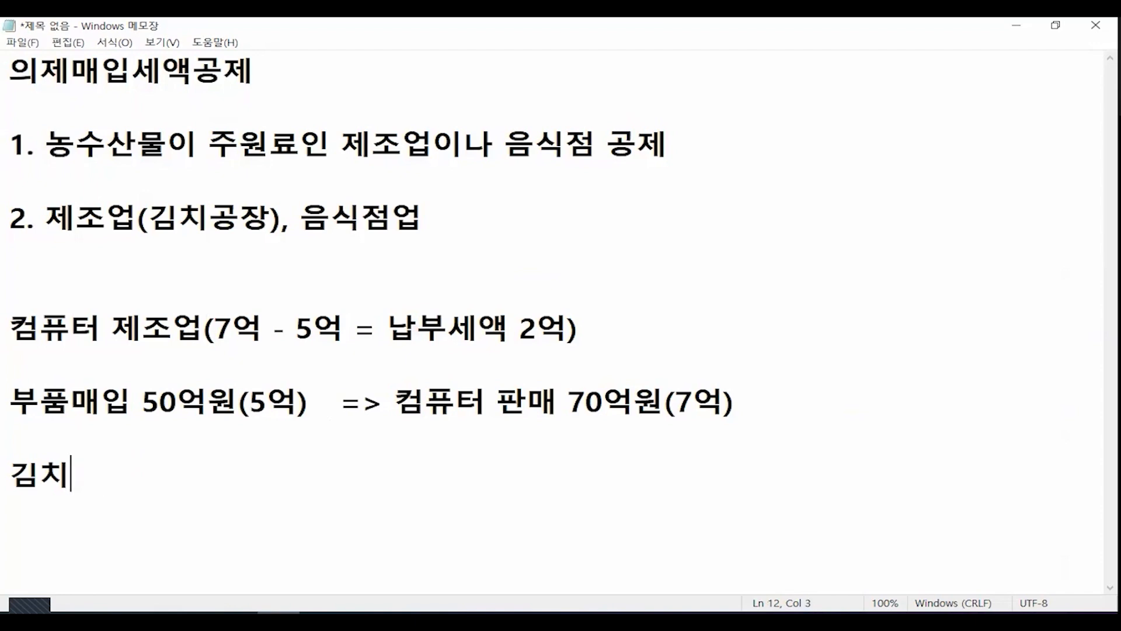
text(ㅈ제조업)
key(Return)
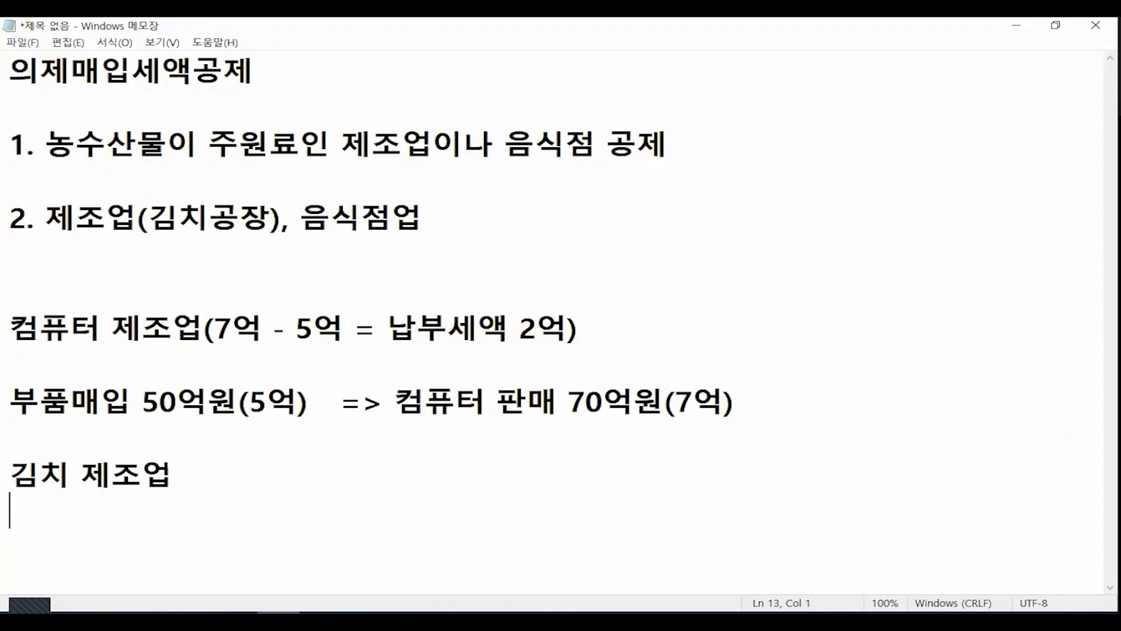
- Remove all blank lines between the heading, the two numbered notes and the "컴퓨터 제조업" line
key(Up)
key(Up)
key(Up)
key(Up)
key(Up)
key(Up)
key(Up)
key(Up)
key(Up)
key(Up)
key(Up)
key(Up)
key(Delete)
text(의)
key(Down)
key(Delete)
key(Down)
key(Delete)
key(Down)
key(Delete)
key(Delete)
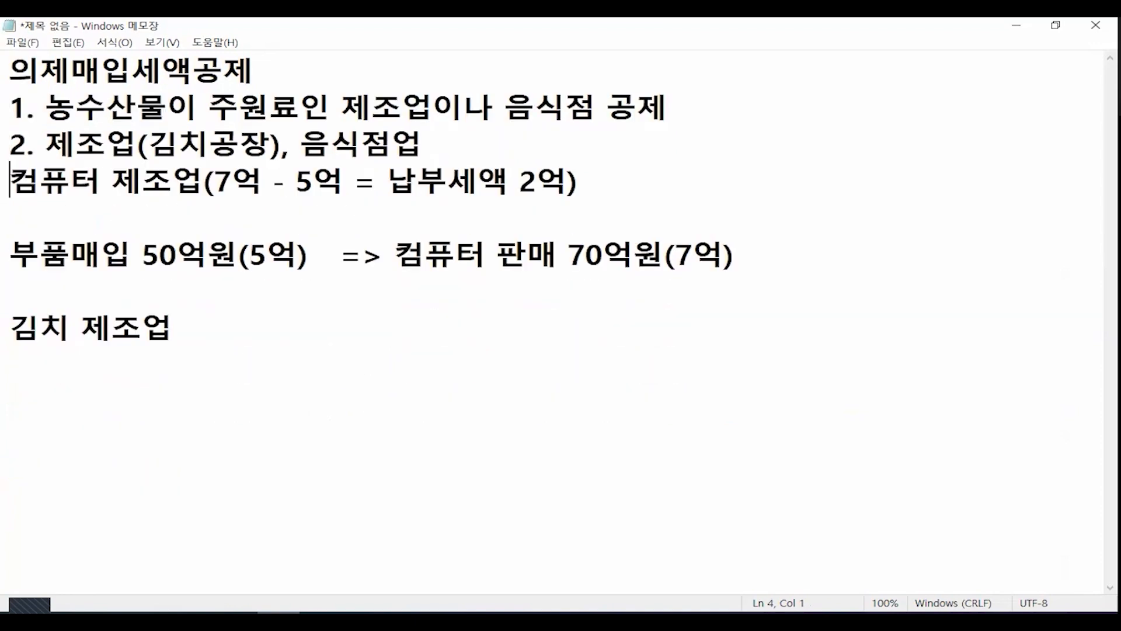
- Insert one blank line above "컴퓨터 제조업" and remove the blank line between it and the "부품매입" line
key(Down)
key(Up)
key(Return)
key(Down)
key(Delete)
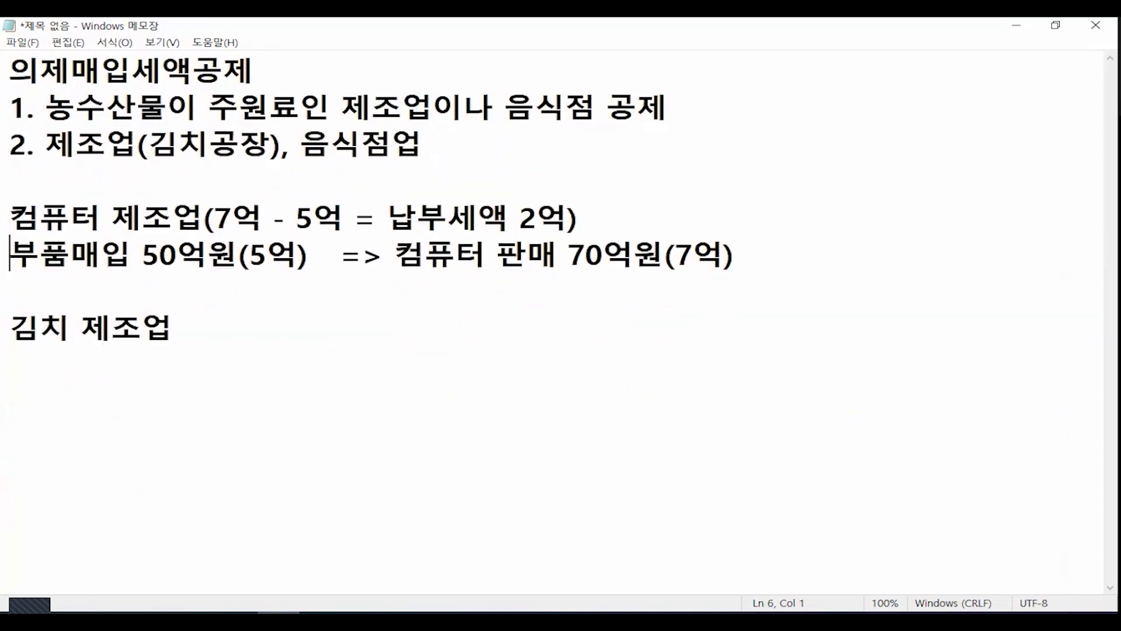
- Write "배추매입 50억원" on the line directly below "김치 제조업"
key(Down)
key(Down)
key(Right)
key(Right)
key(Right)
key(Right)
key(Right)
key(Right)
key(Right)
text(배)
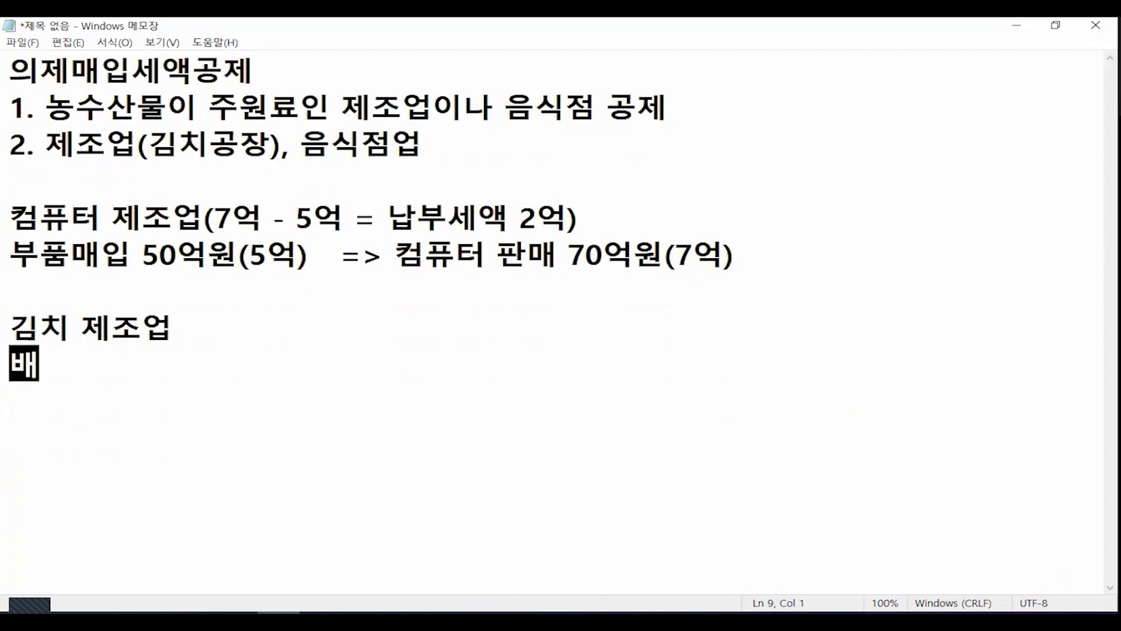
text(주매입)
key(BackSpace)
key(BackSpace)
key(BackSpace)
key(BackSpace)
key(BackSpace)
text(추매)
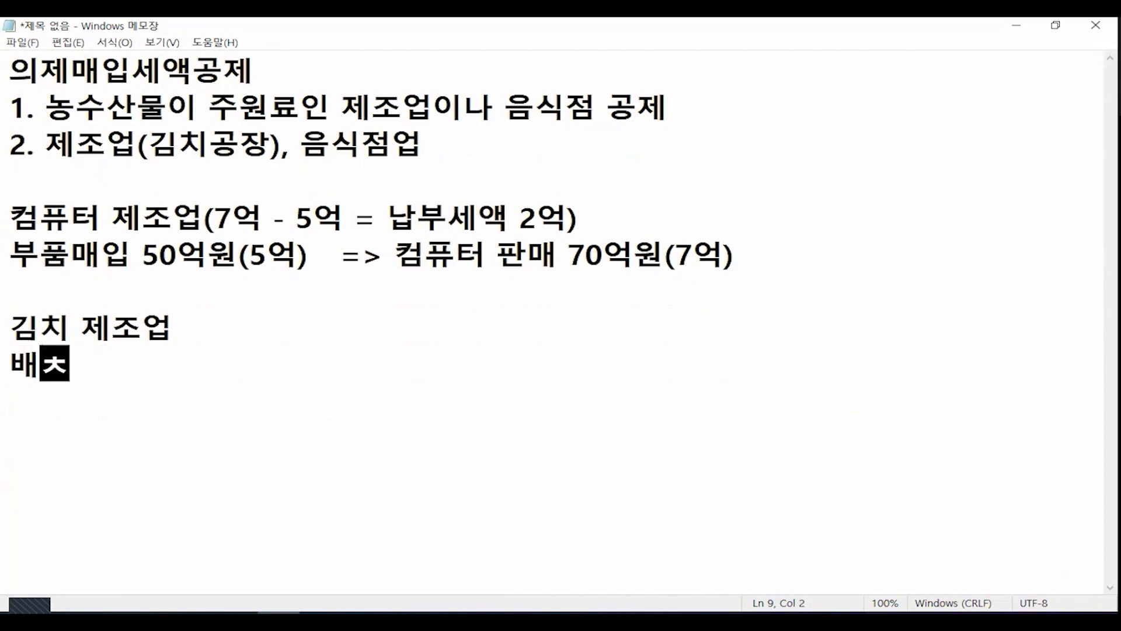
text(입)
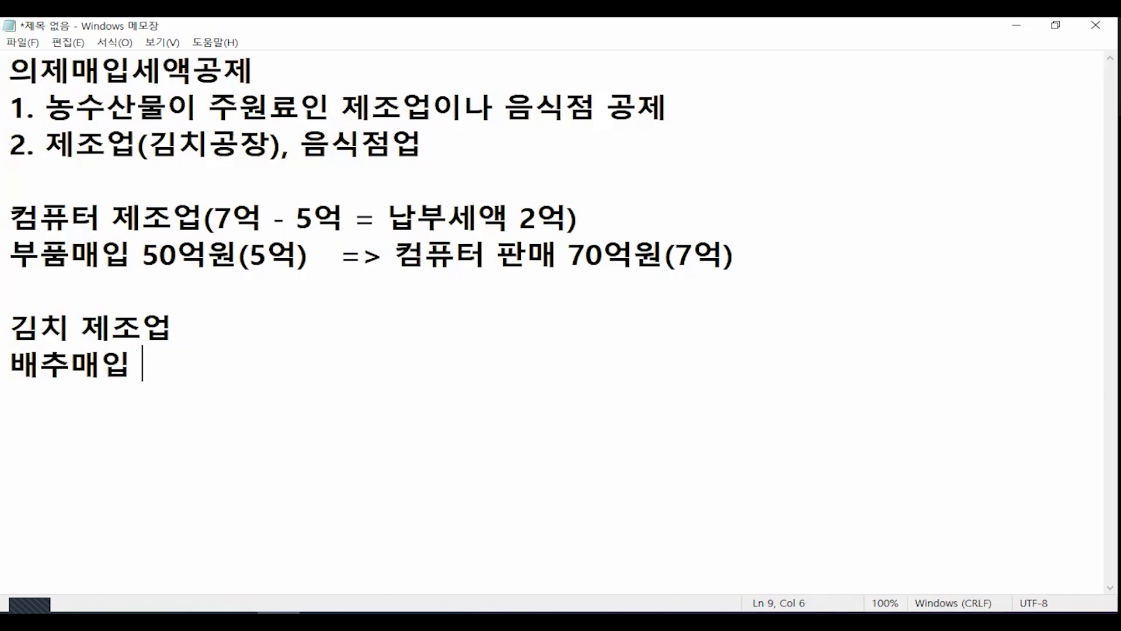
text(50억원)
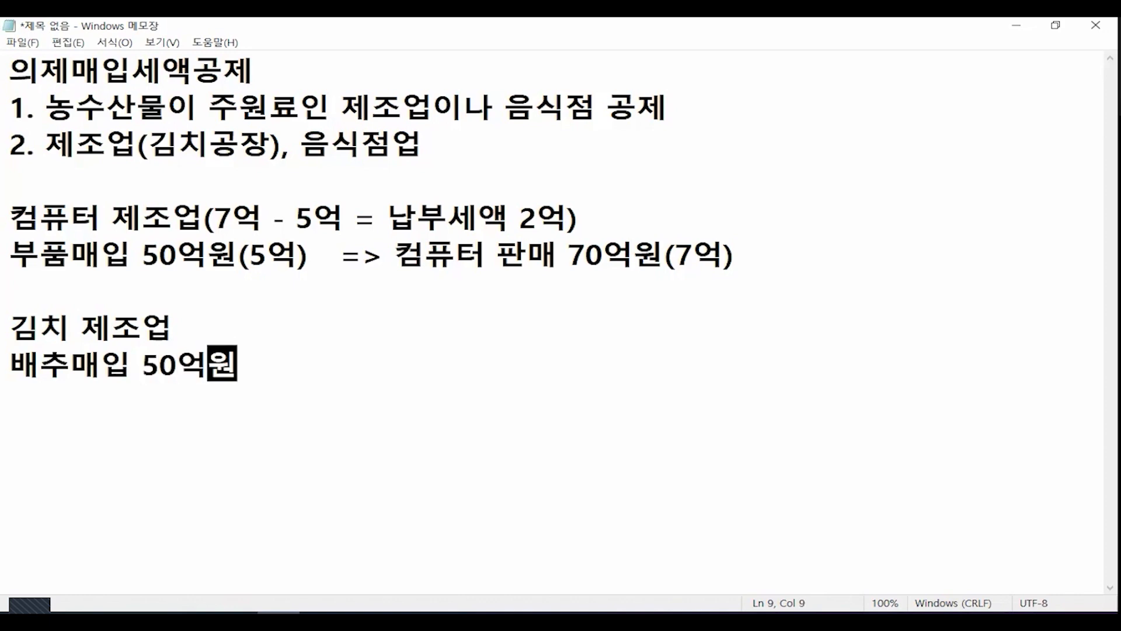
- Complete the cabbage purchase line with "(X) => 김치 판매 70억원(7억)"
text(()
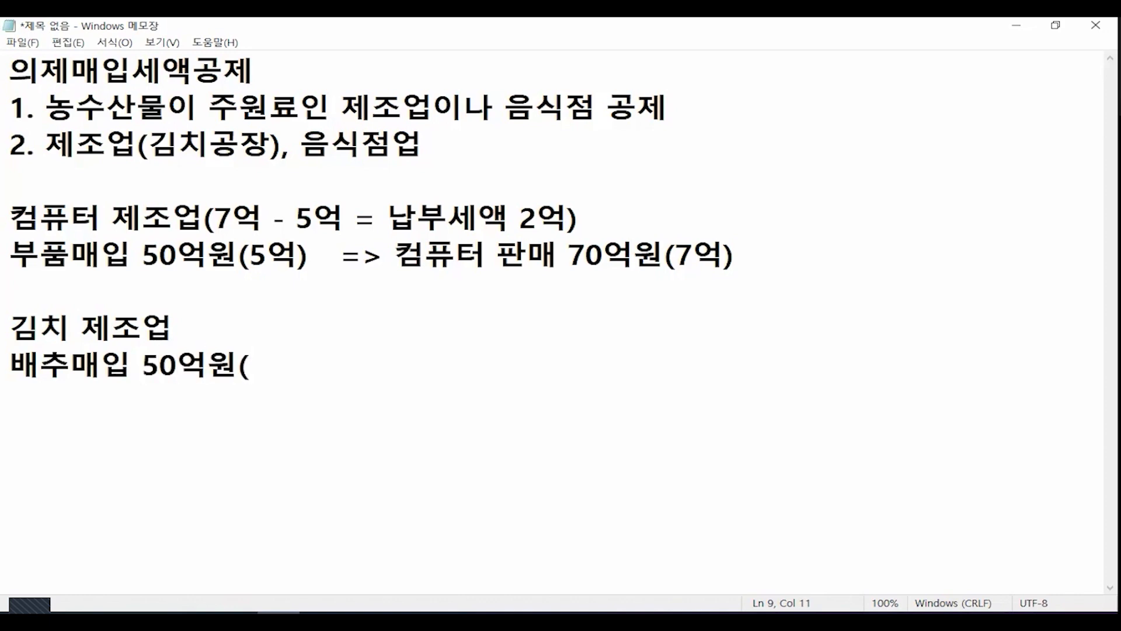
text(X)   => rl)
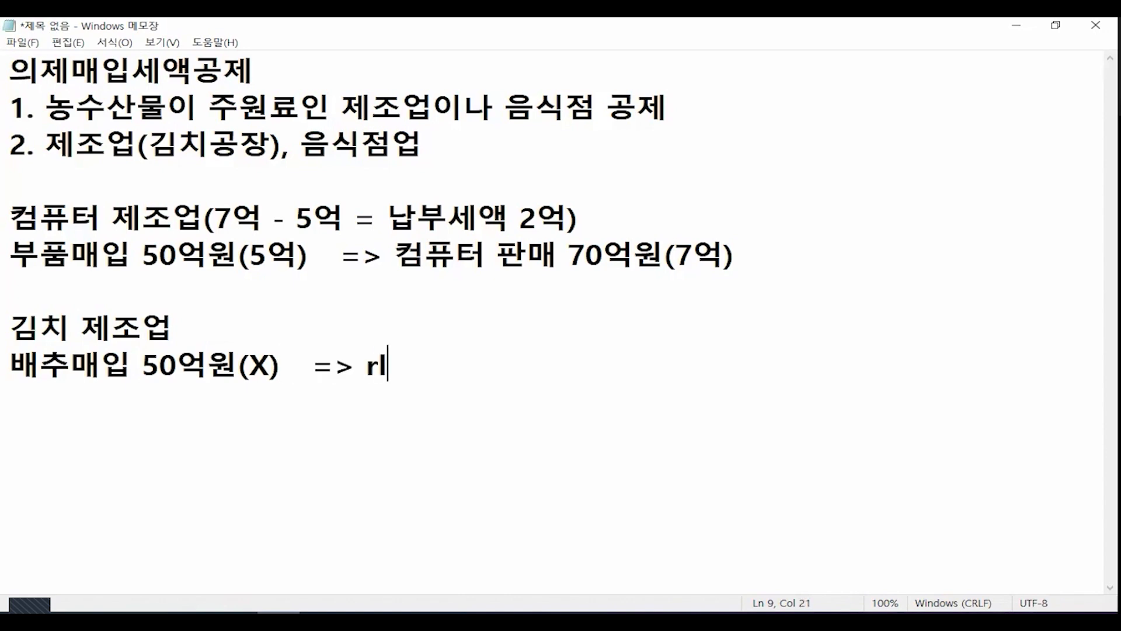
key(BackSpace)
key(BackSpace)
text(김치)
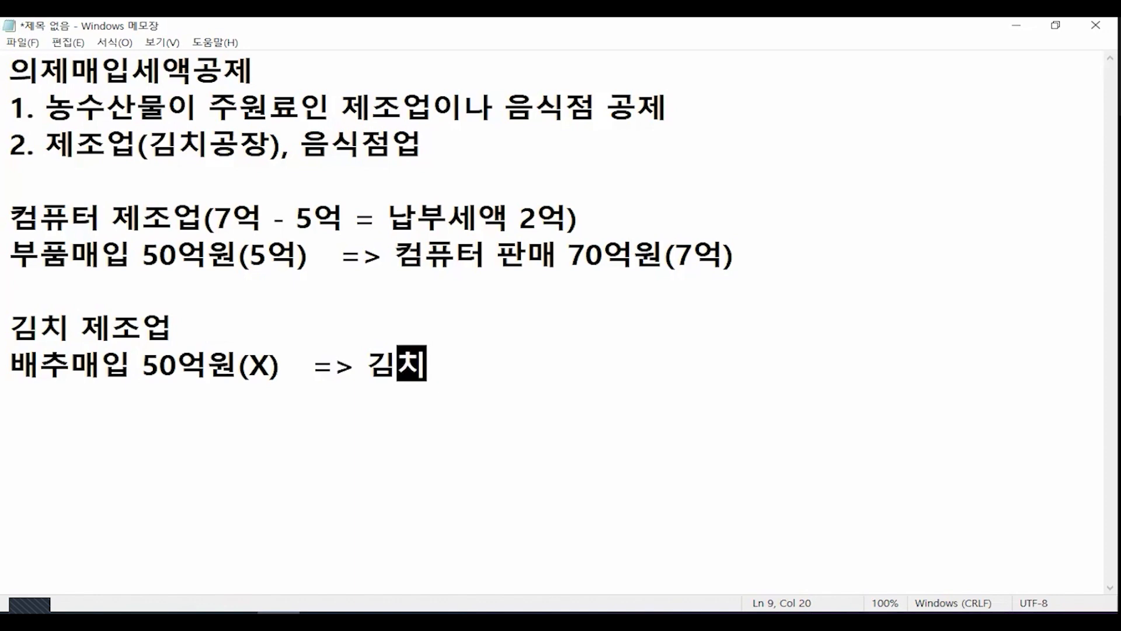
text( 파ㄴ매)
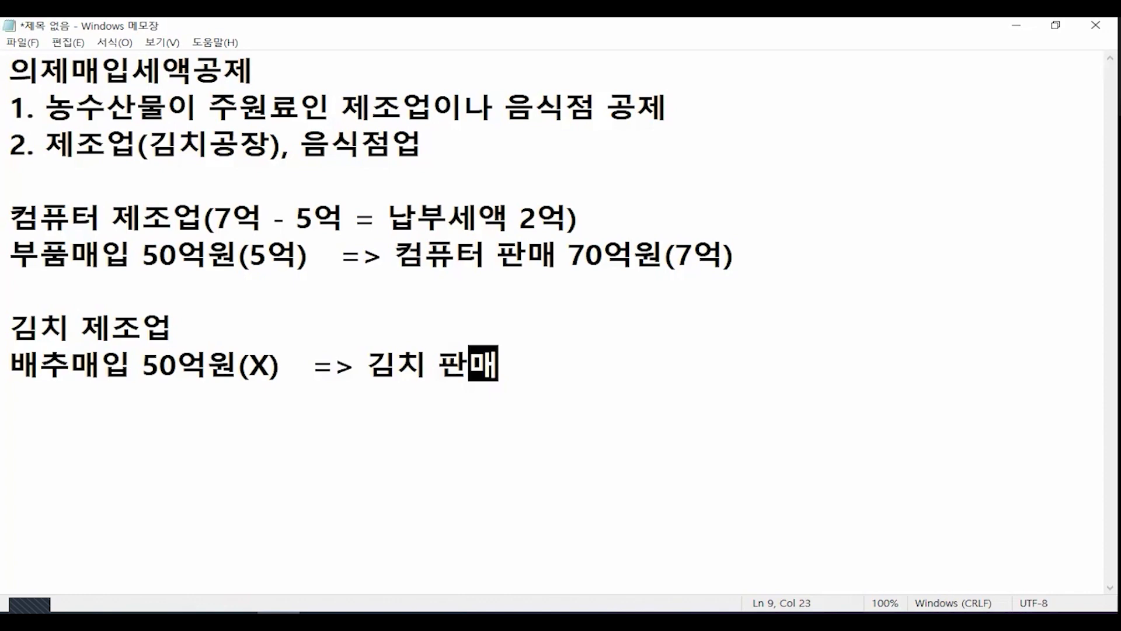
text(70억원)
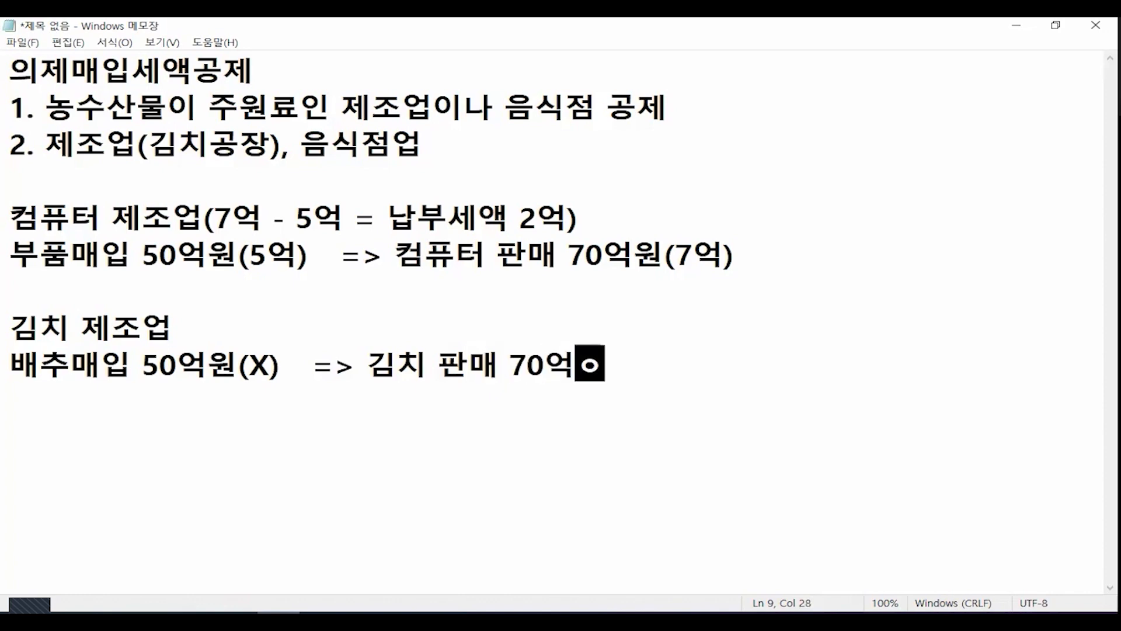
text(?*)
key(BackSpace)
key(BackSpace)
text(()
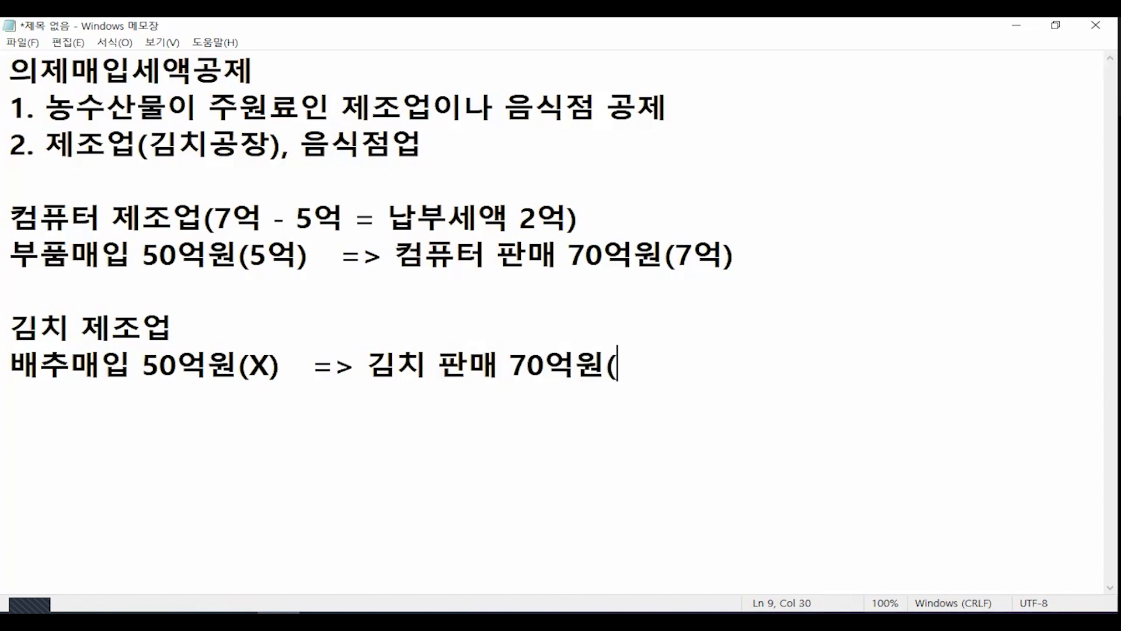
text(7ㅇ억))
- Append "(7억 - 0 = 납부세액 7억)" to the "김치 제조업" line
key(Up)
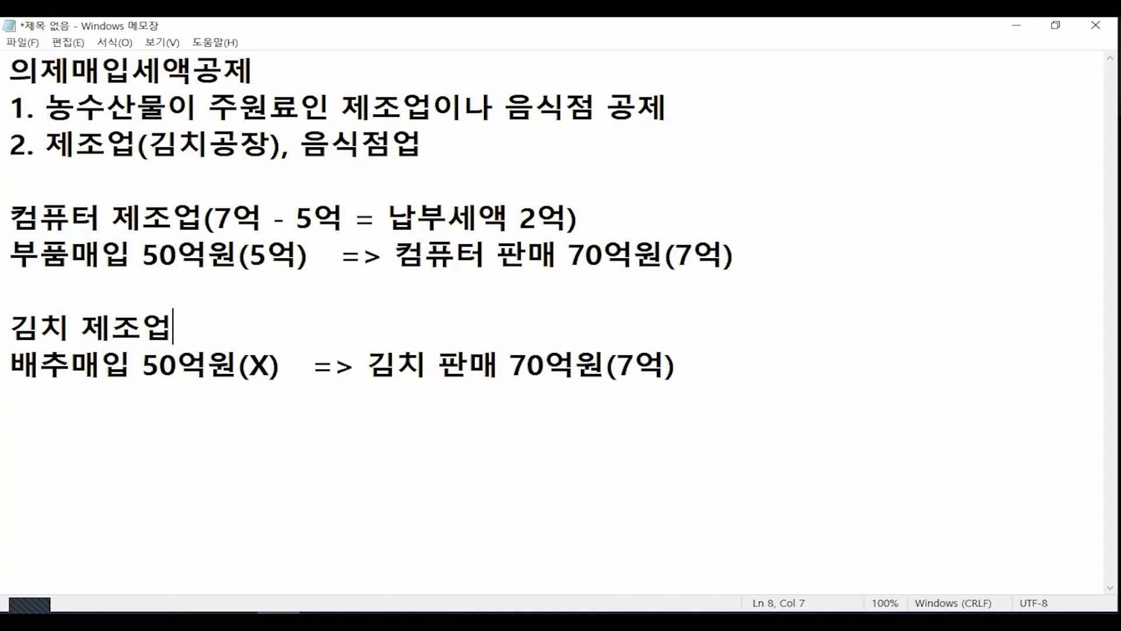
text(*)
key(BackSpace)
text((7억 )
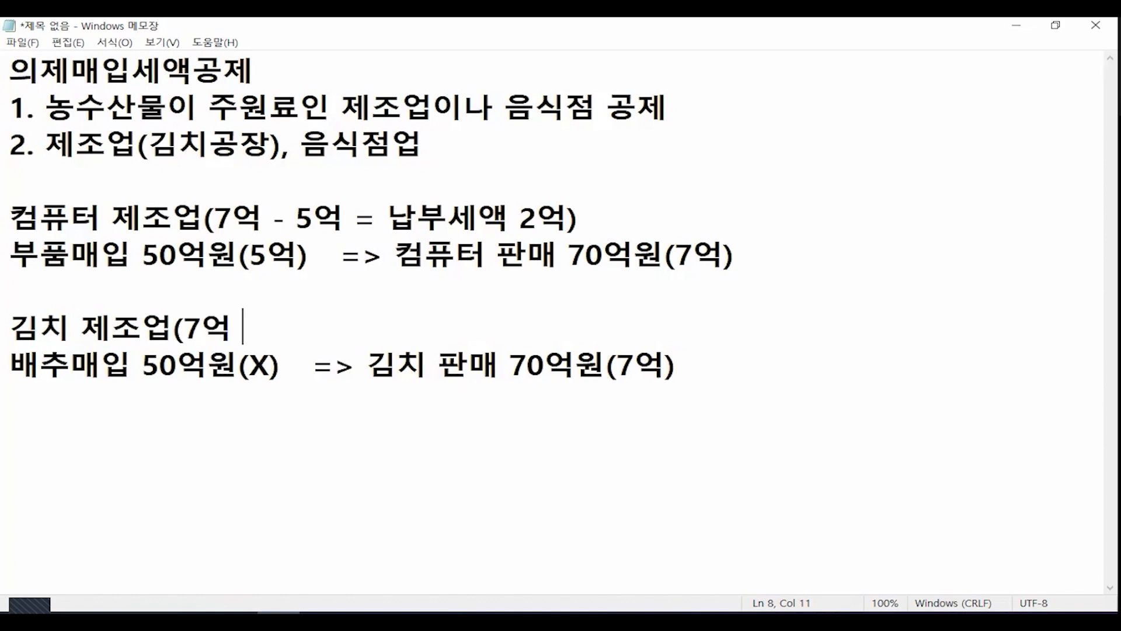
text(- 0)
text( = 납ㅂ)
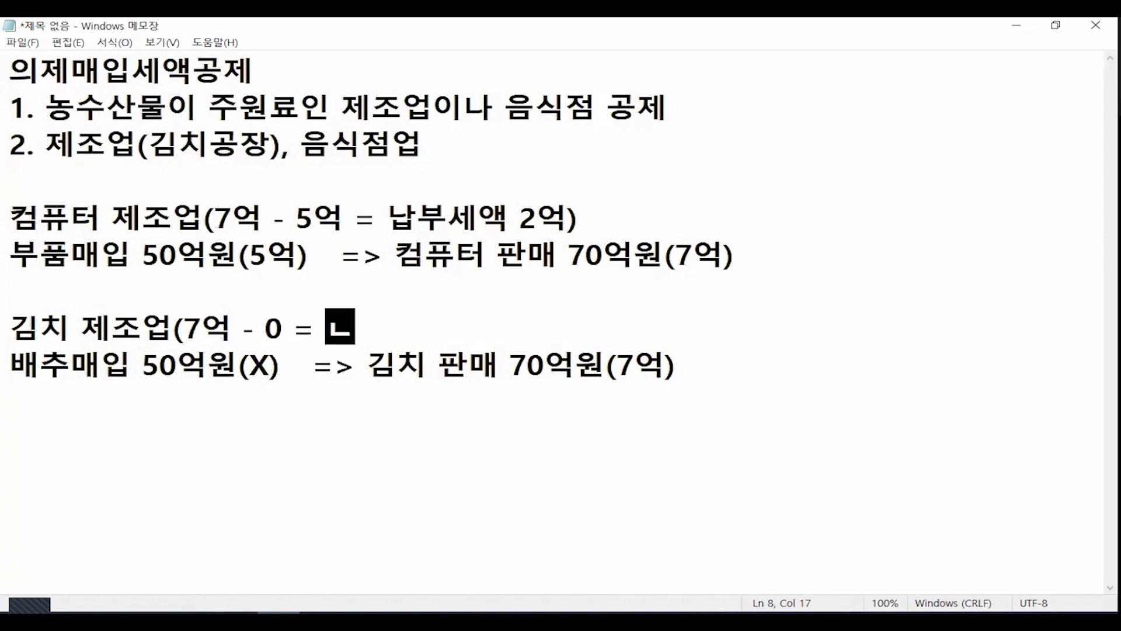
text(부세액 7)
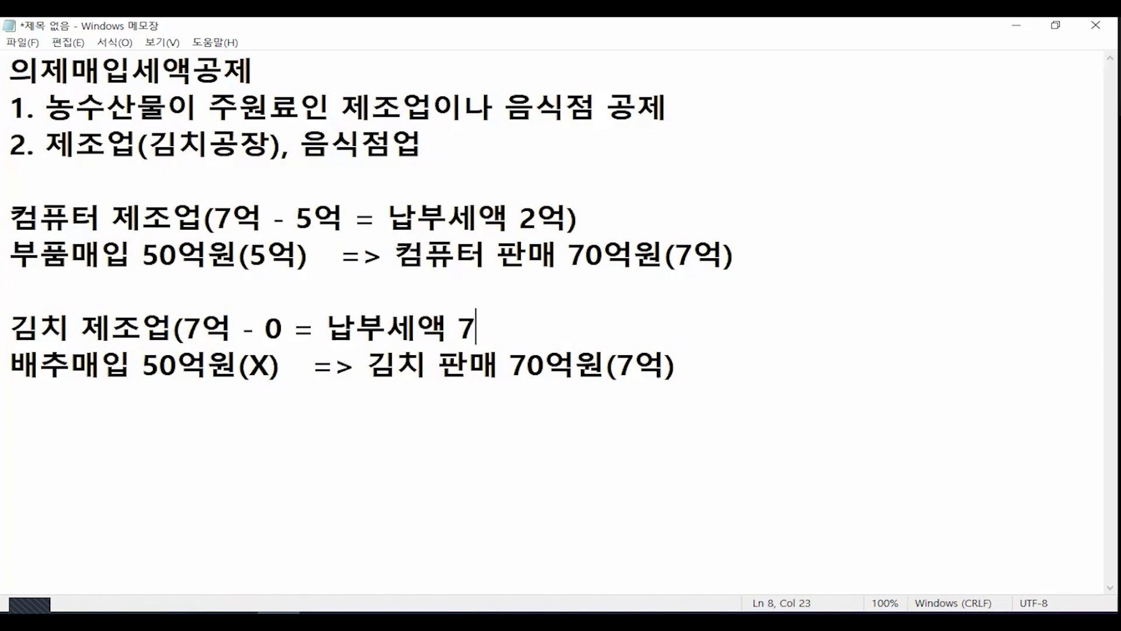
text(억))
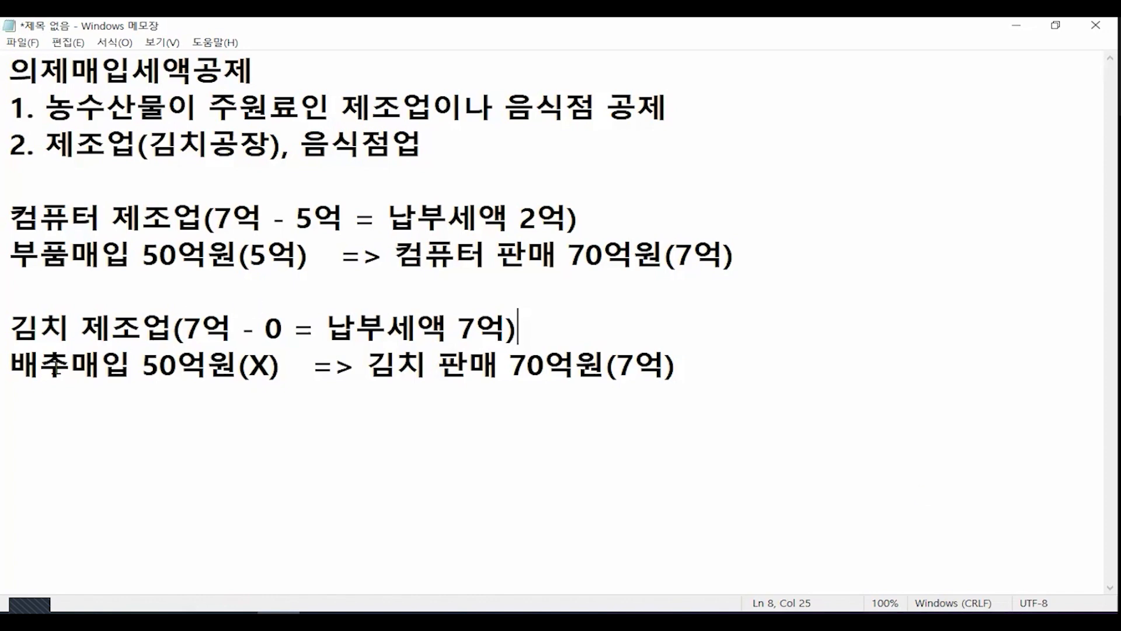
- Review the cabbage purchase's amount and non-taxed mark, along with the eligible business types in note 2
drag(11, 367, 60, 369)
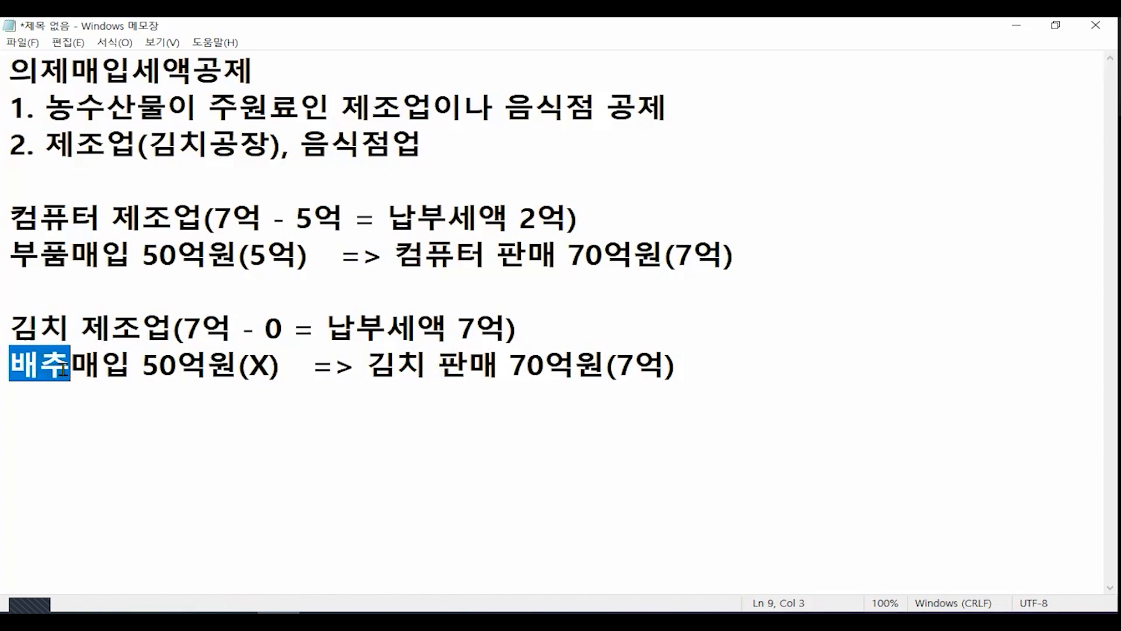
drag(146, 366, 270, 367)
click(239, 367)
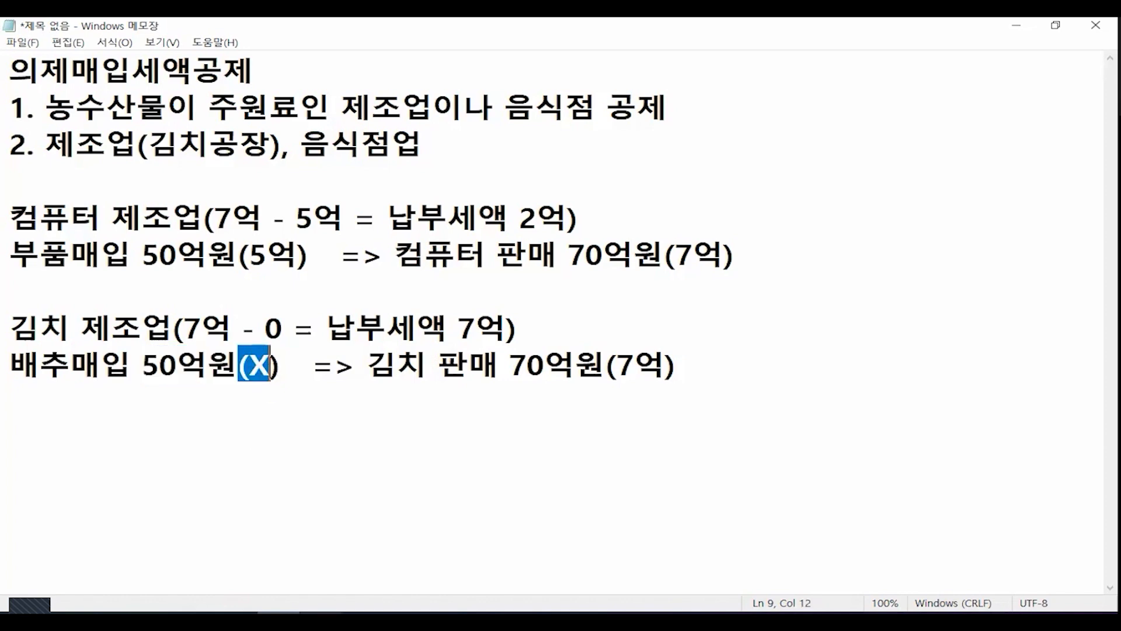
mouse_move(321, 621)
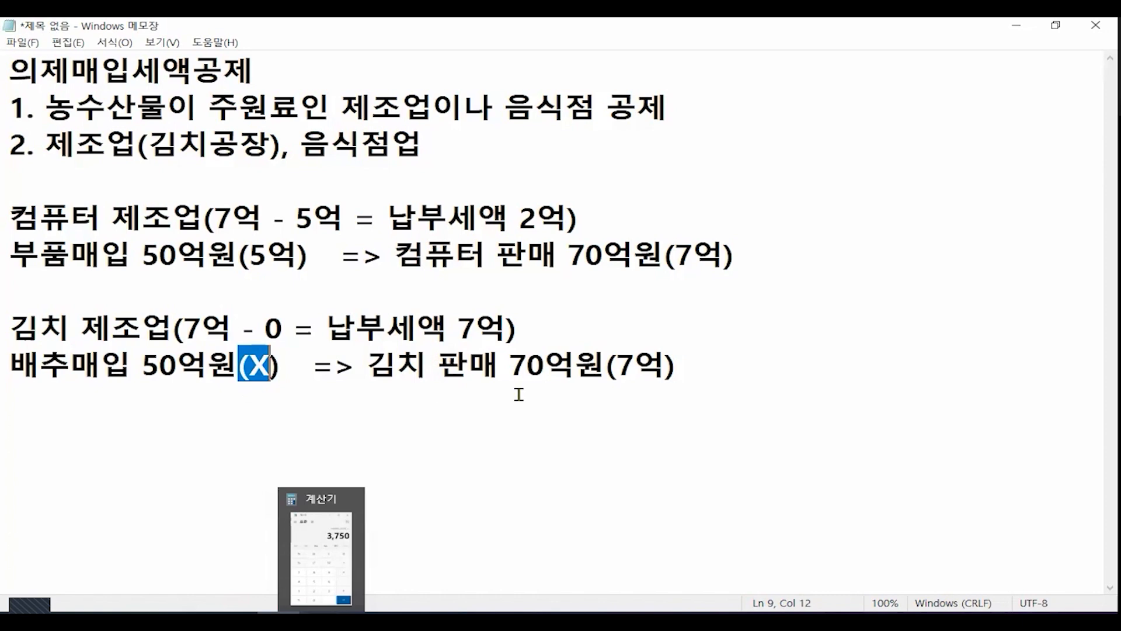
click(368, 365)
drag(238, 365, 280, 366)
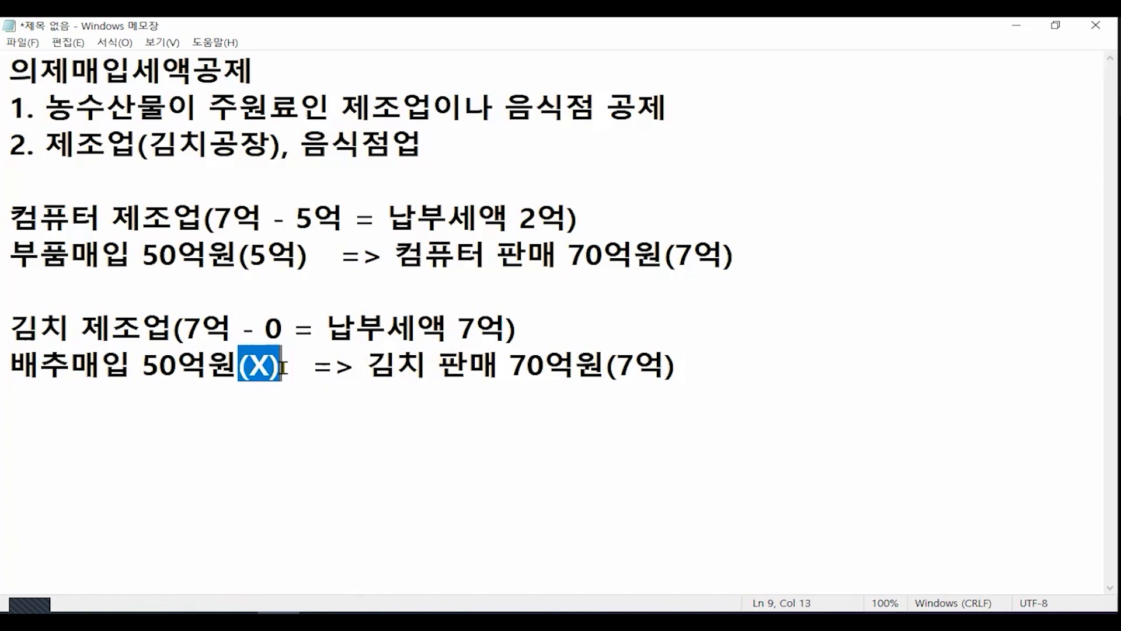
drag(142, 367, 208, 367)
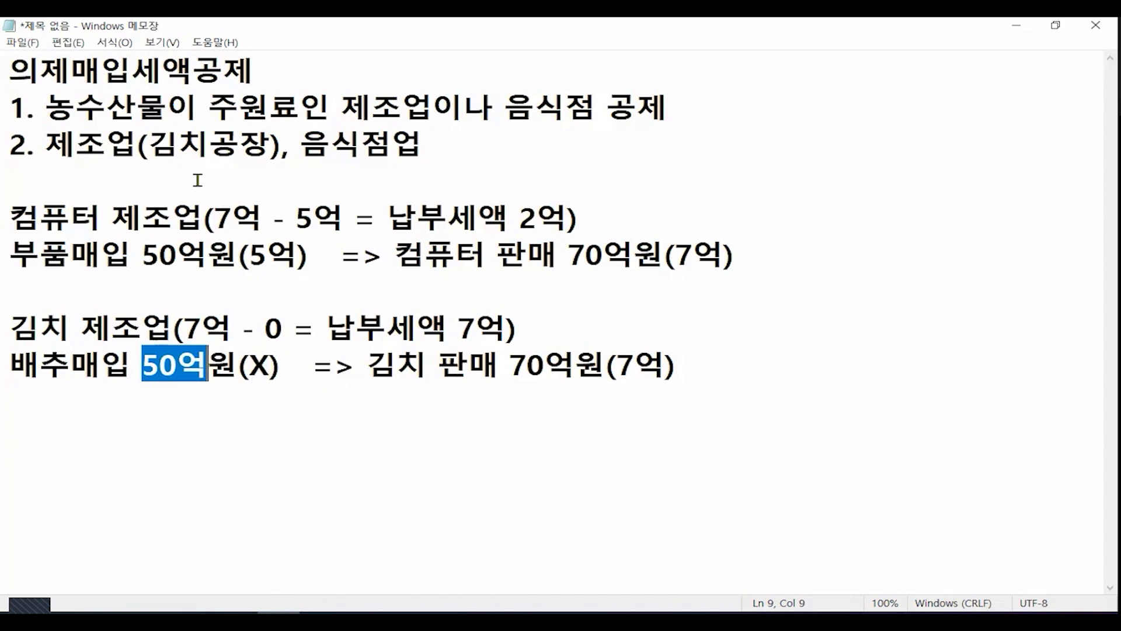
drag(105, 143, 150, 142)
drag(301, 143, 434, 156)
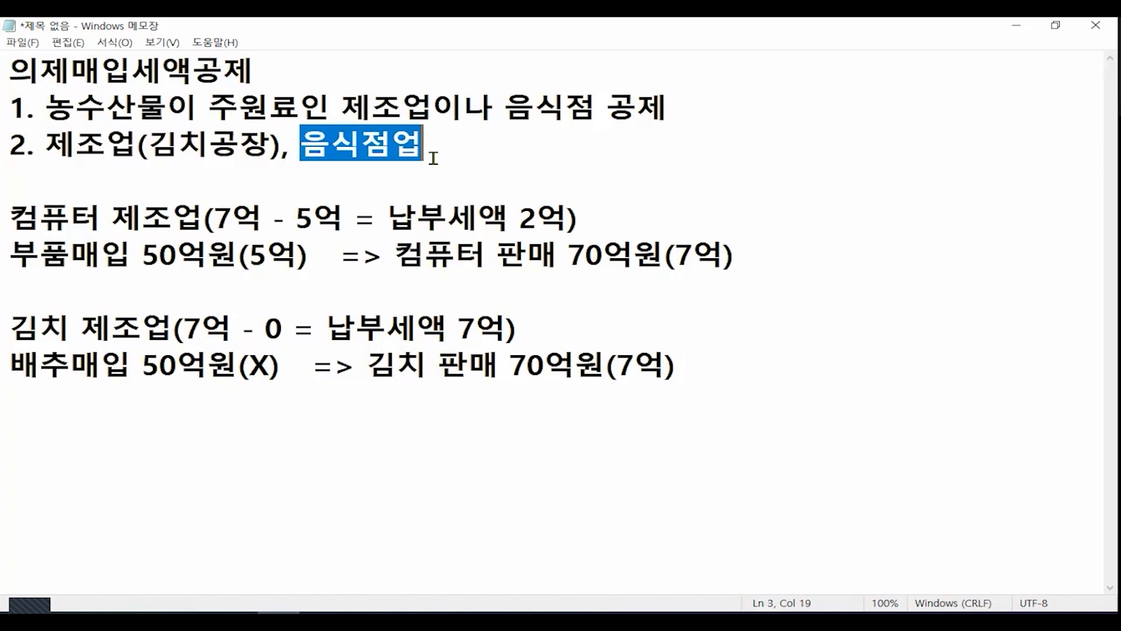
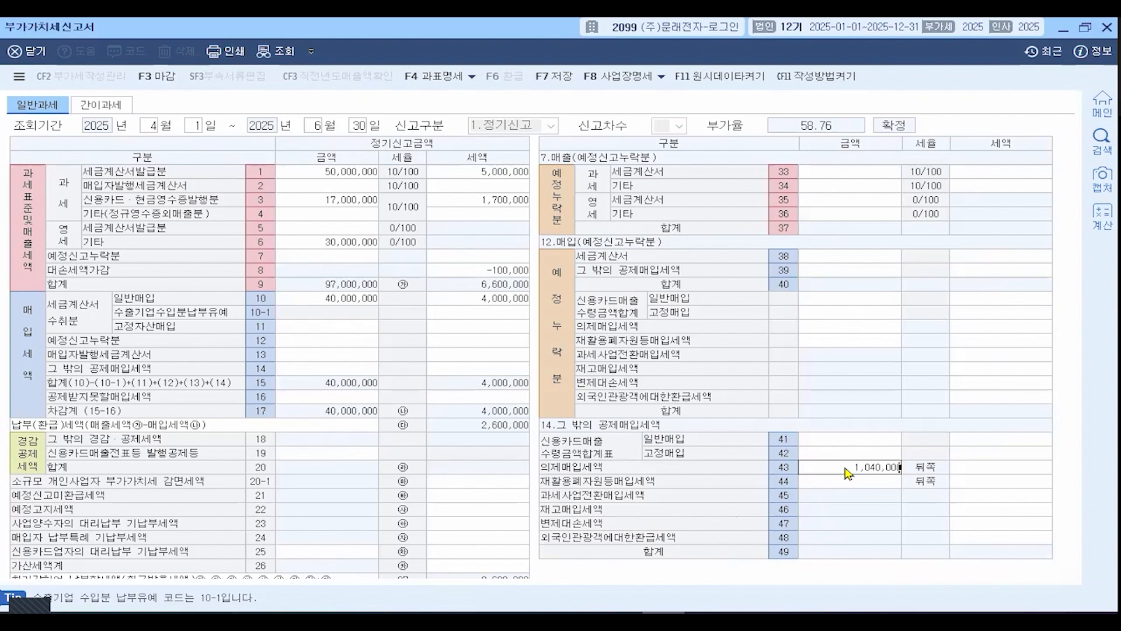
- Confirm 1,040,000 as the 의제매입세액 amount on row 43 of the VAT return, and calculate 1,040,000 × 4 ÷ 104 in the calculator
key(Return)
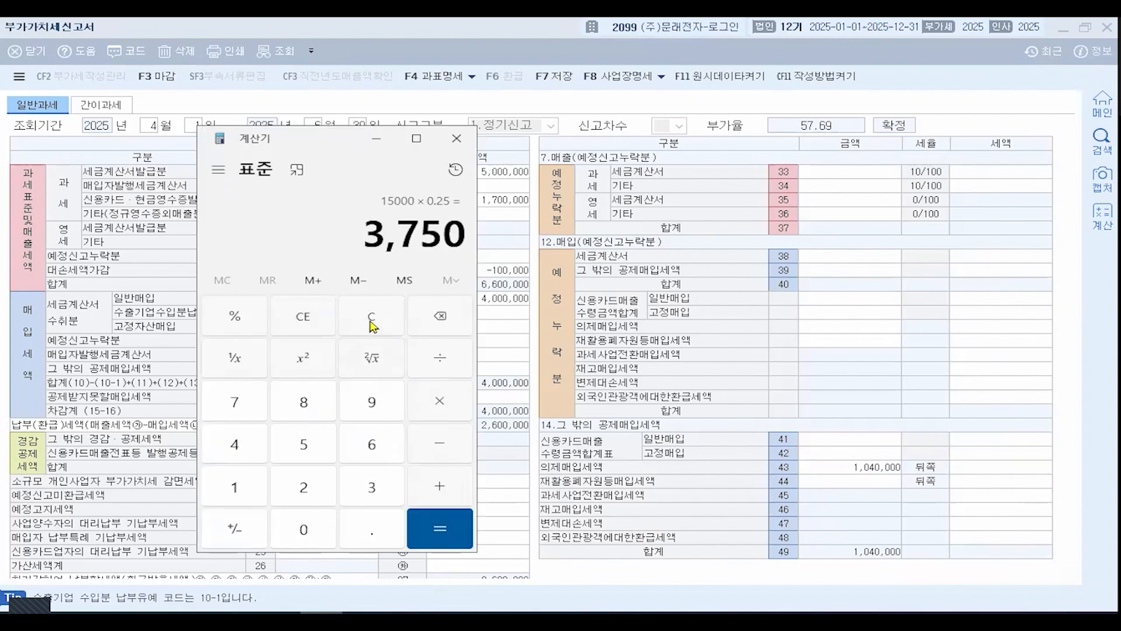
click(373, 321)
text(1,040,00)
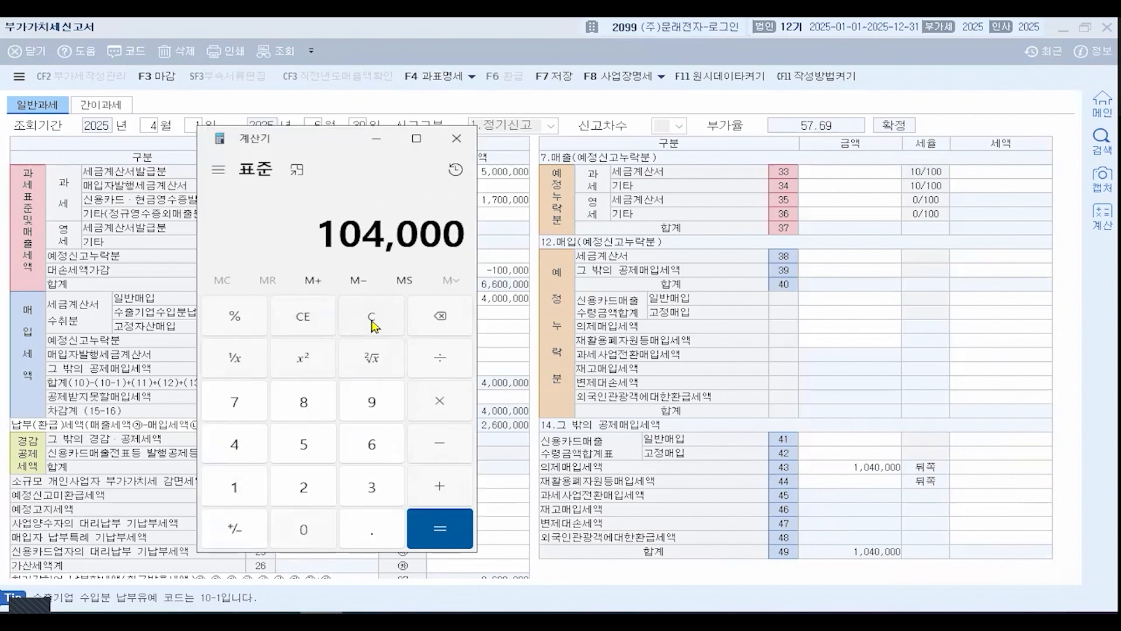
text(0)
key(asterisk)
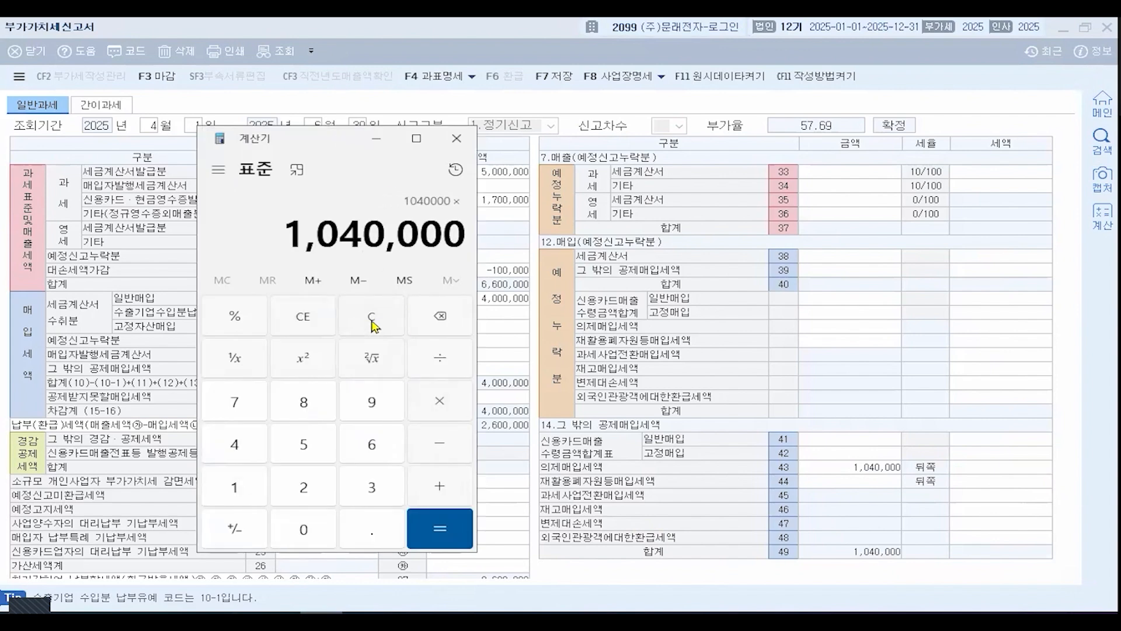
text(4)
key(slash)
text(104)
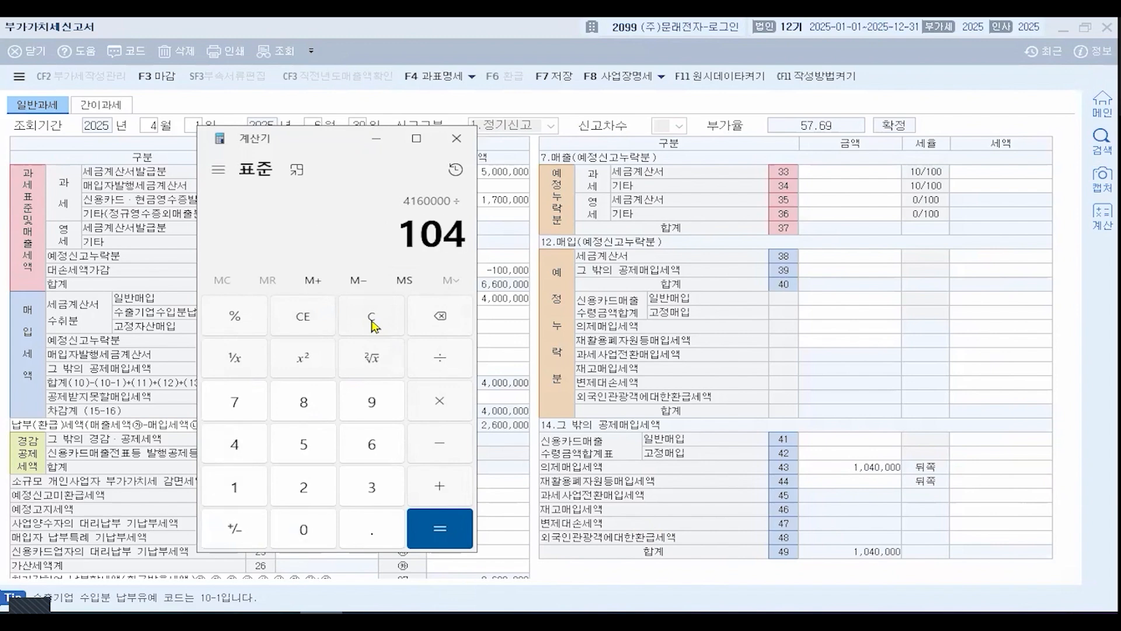
key(Return)
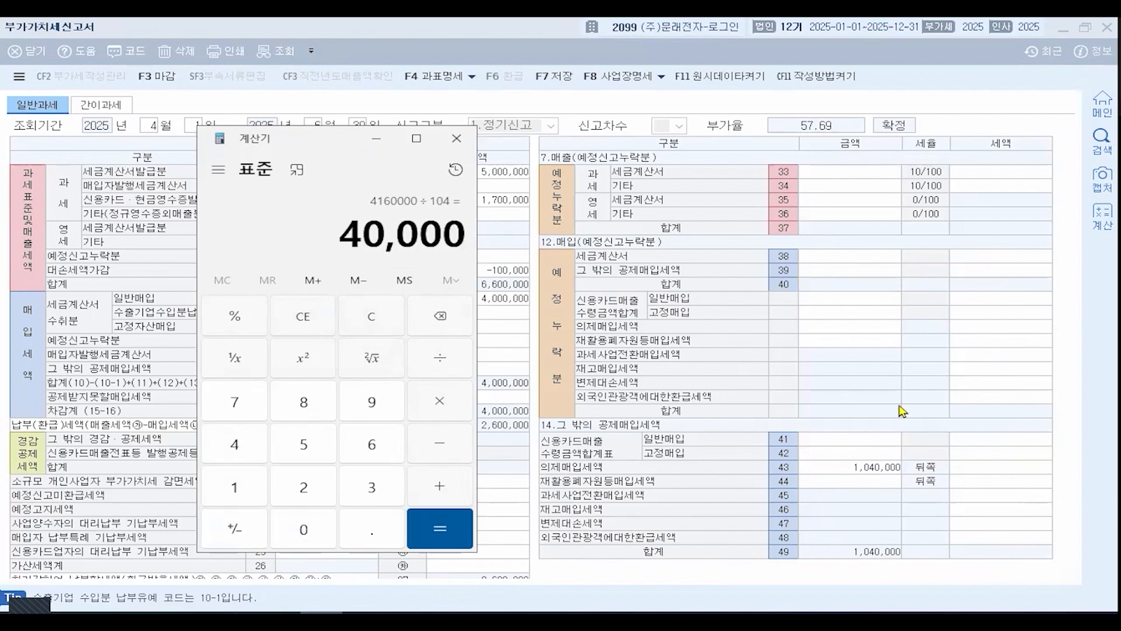
- Set the 의제매입세액 tax on row 43 to 40,000
click(999, 467)
text(40,000)
key(Return)
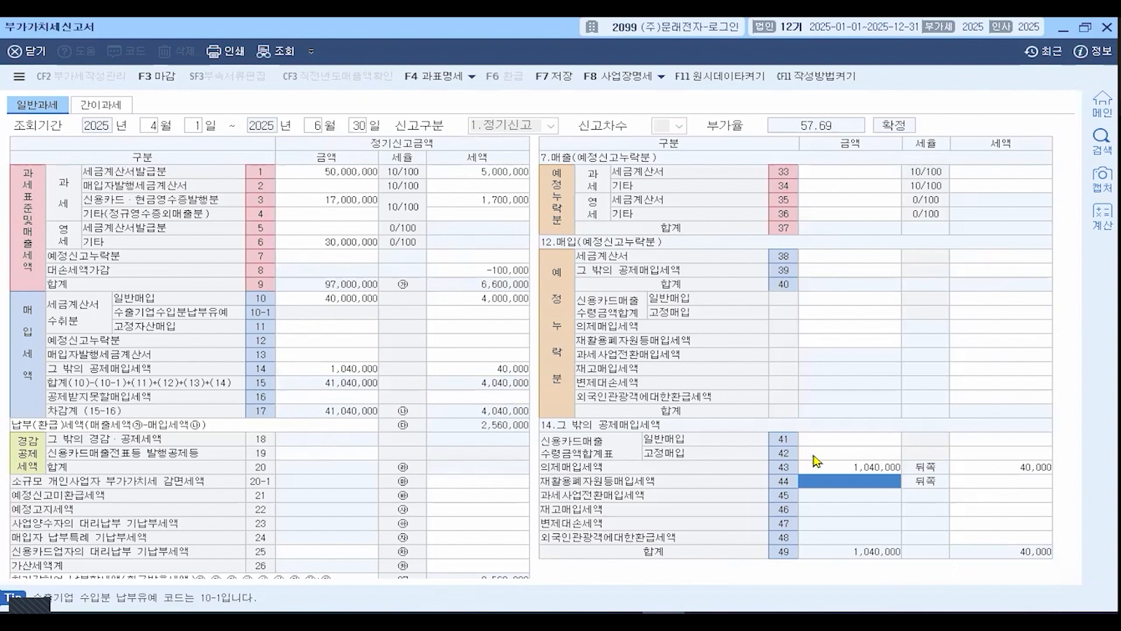
- Enter the credit card 일반매입 on row 41 with amount 500,000 and tax 50,000
click(841, 445)
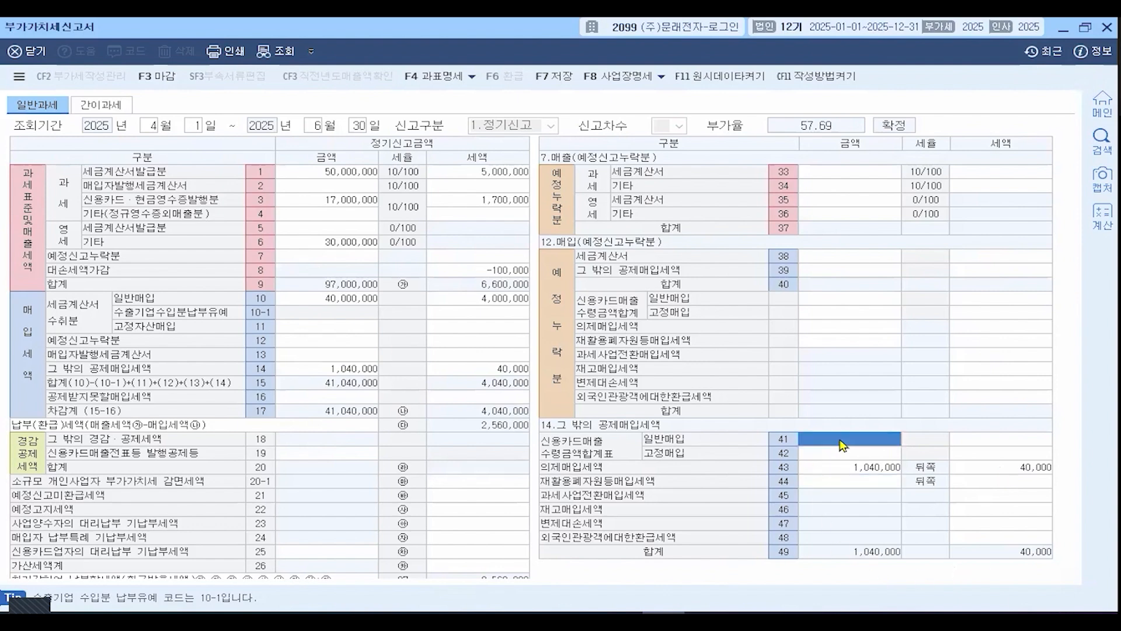
text(5000000)
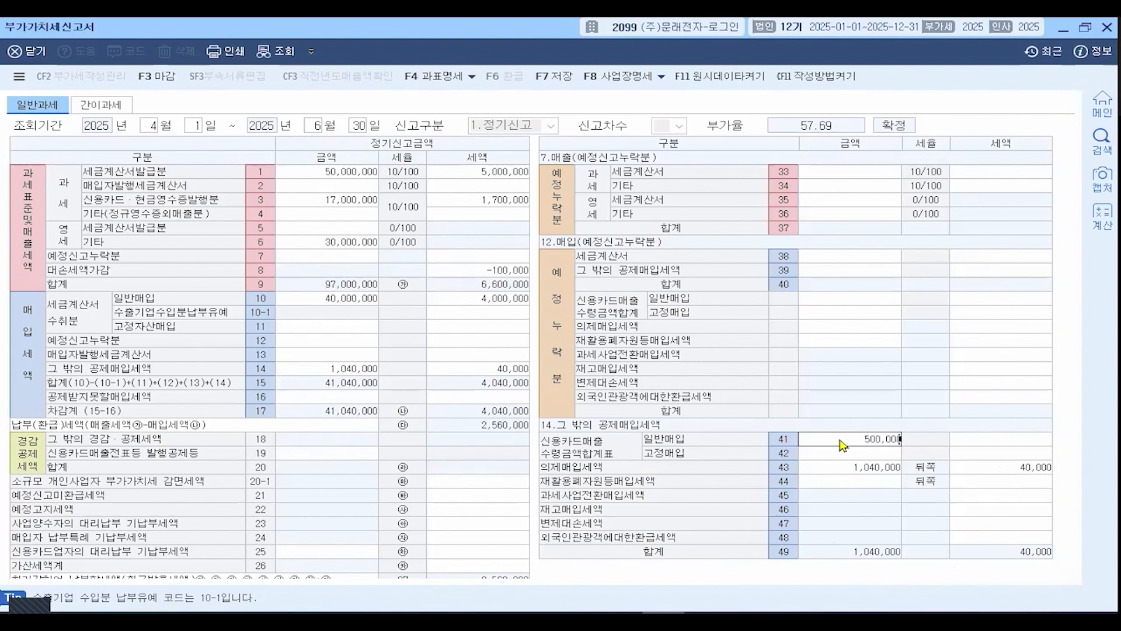
key(Return)
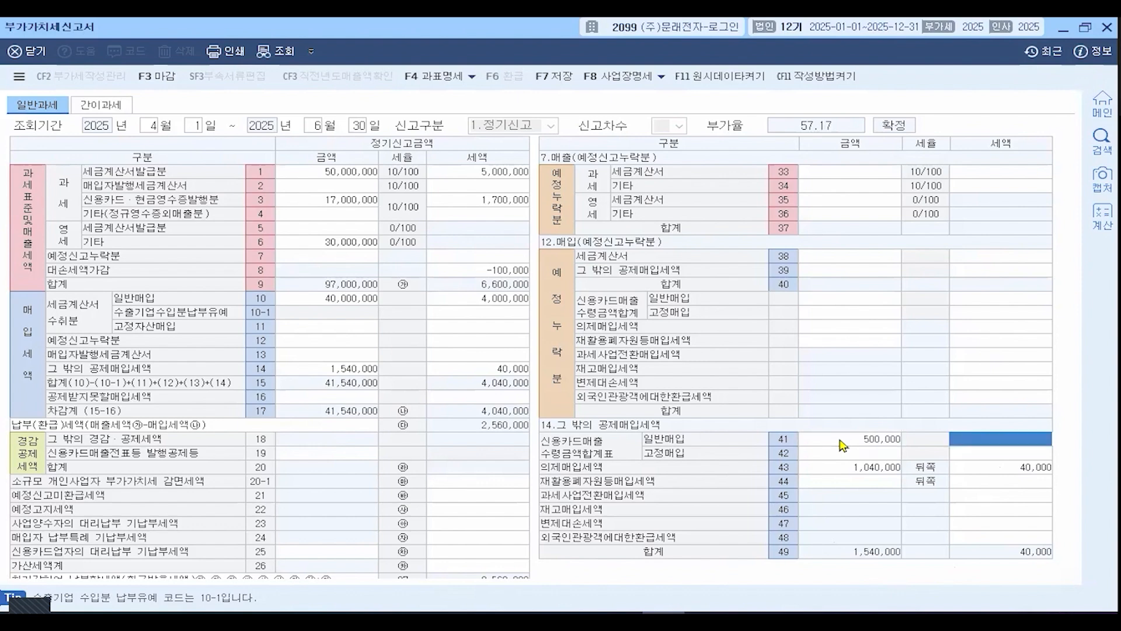
text(500000)
key(Return)
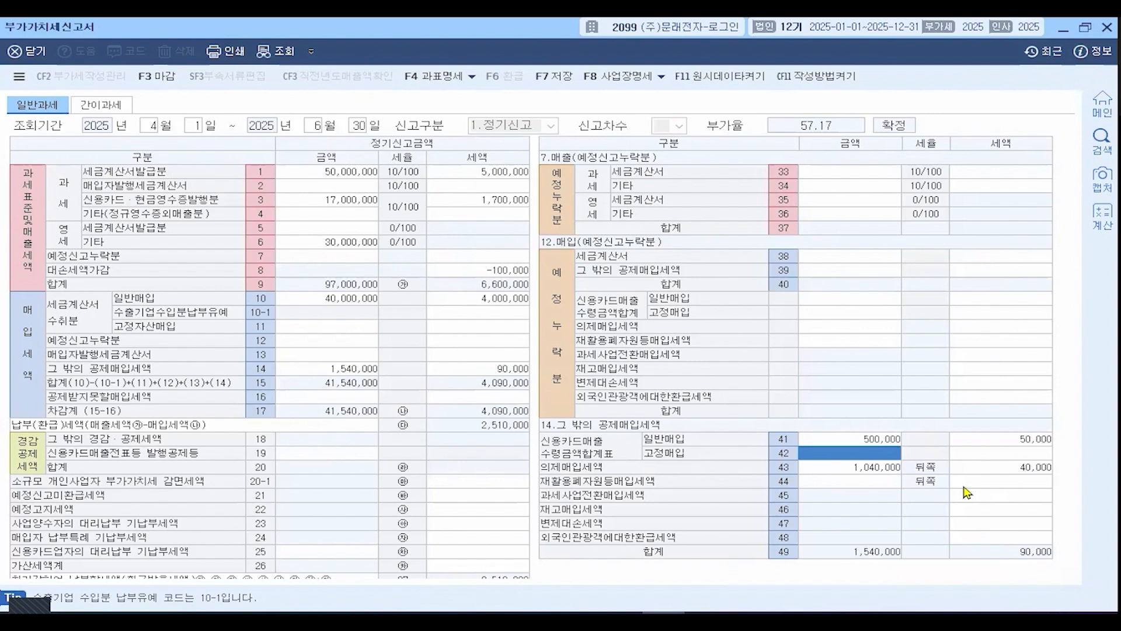
- Enter the 고정자산매입 on row 11 with amount 17,000,000 and tax 1,700,000
click(292, 329)
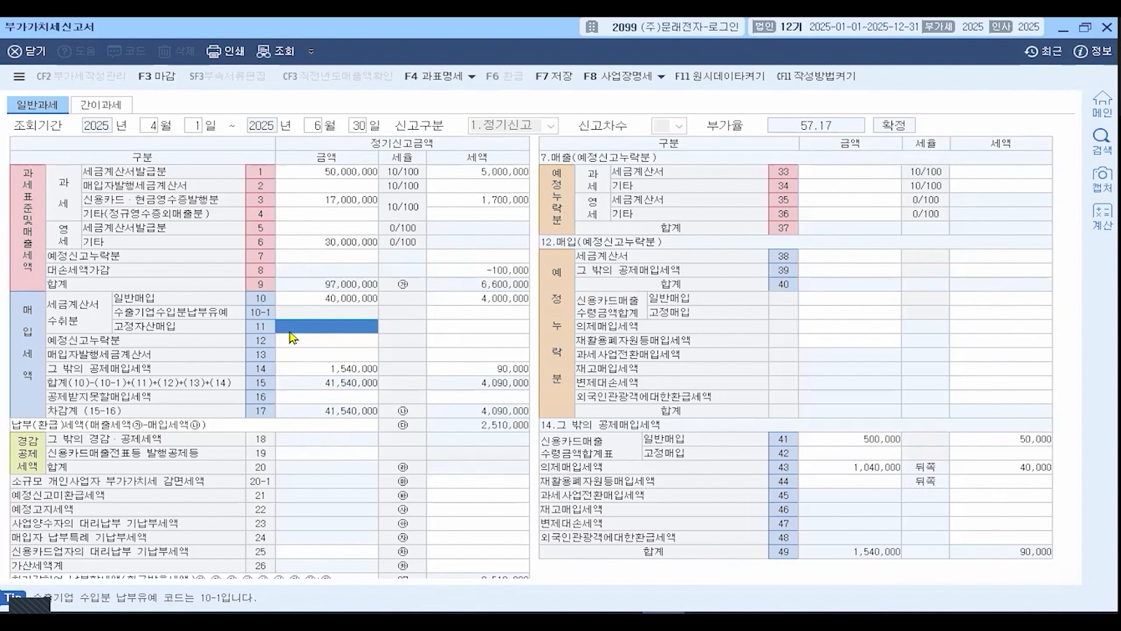
click(304, 396)
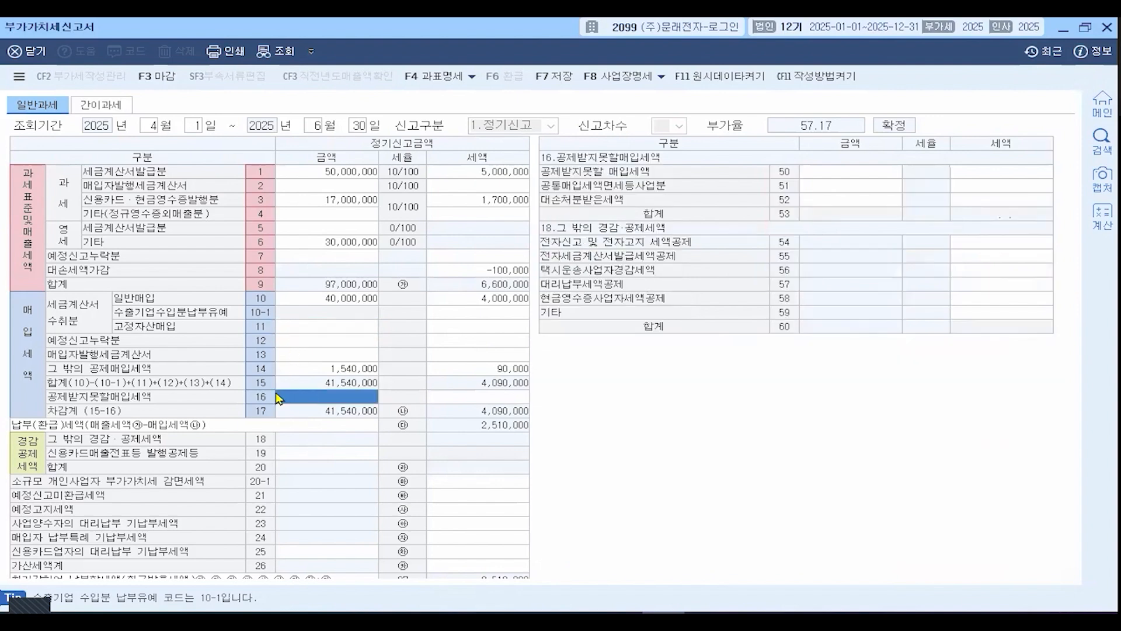
click(323, 328)
click(312, 397)
click(329, 329)
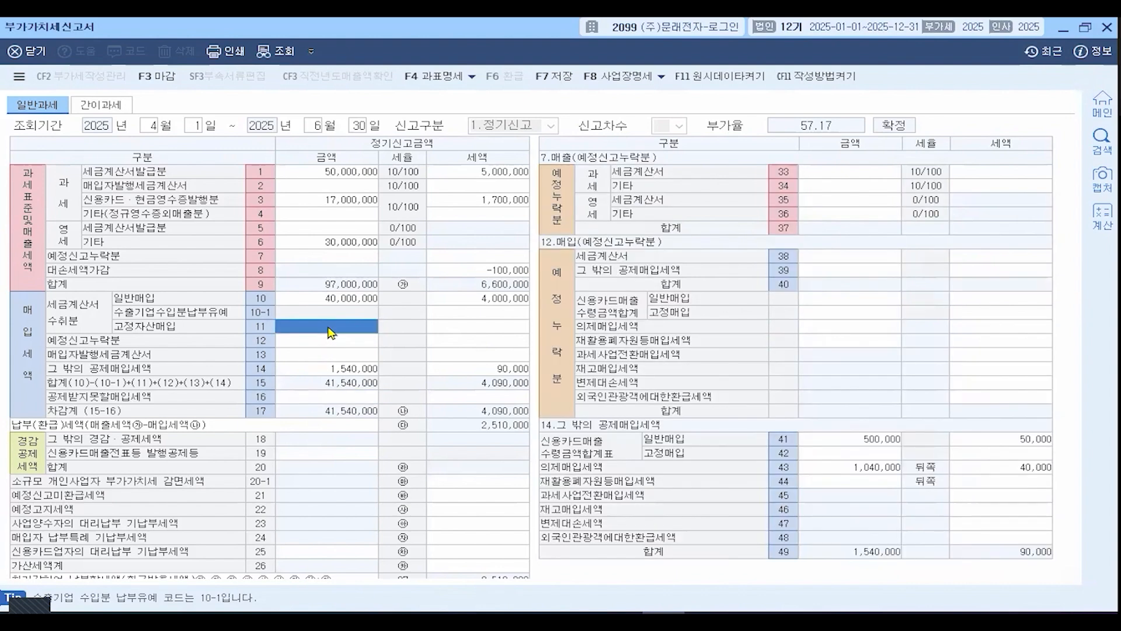
text(17000000)
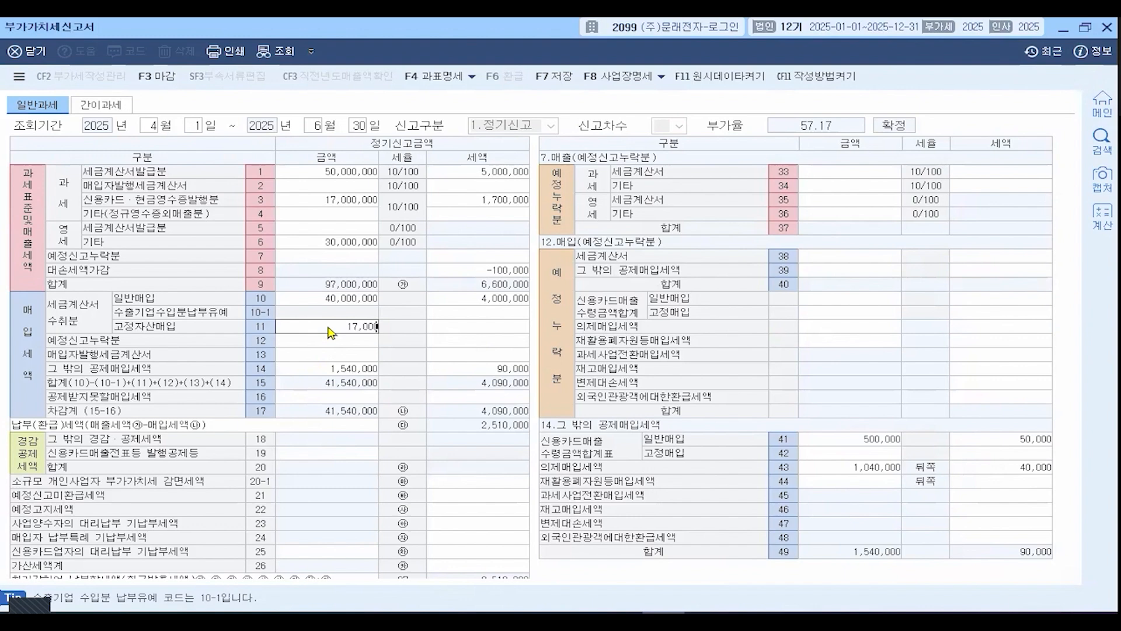
key(Return)
text(1700000)
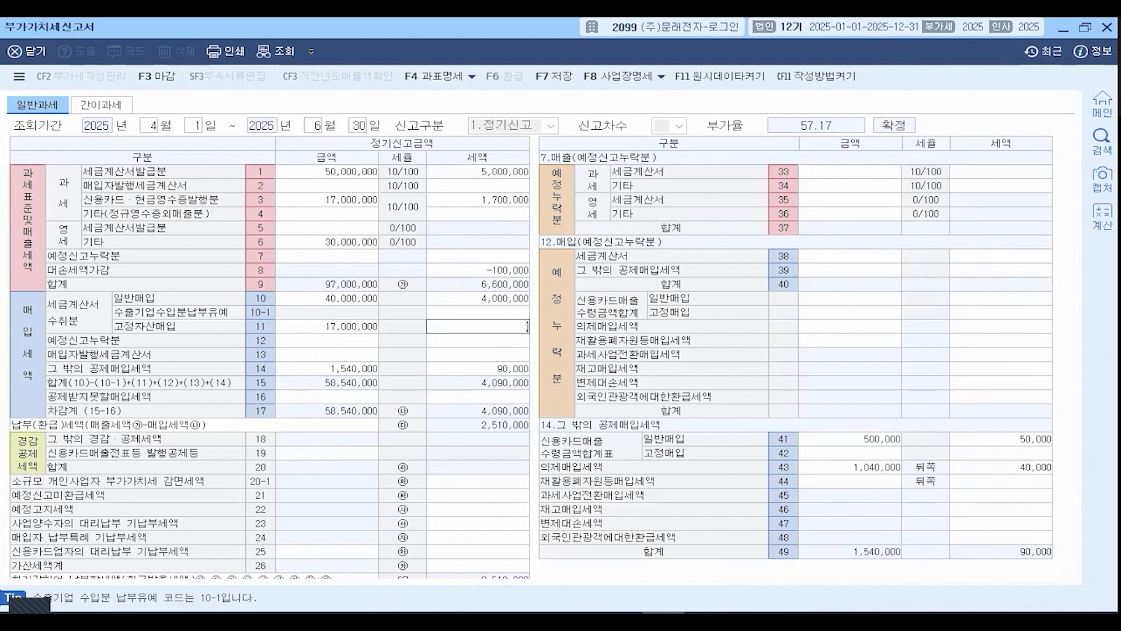
key(Return)
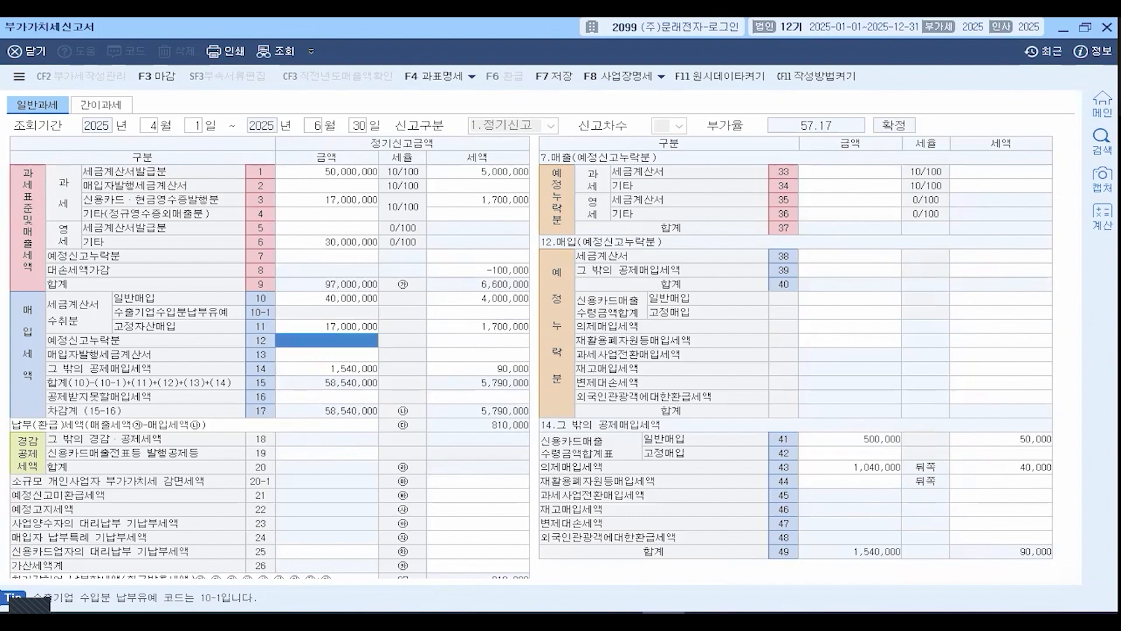
- Enter the 공제받지못할 매입세액 on row 50 with amount 17,000,000 and tax 1,700,000
key(Down)
key(Down)
key(Down)
click(850, 172)
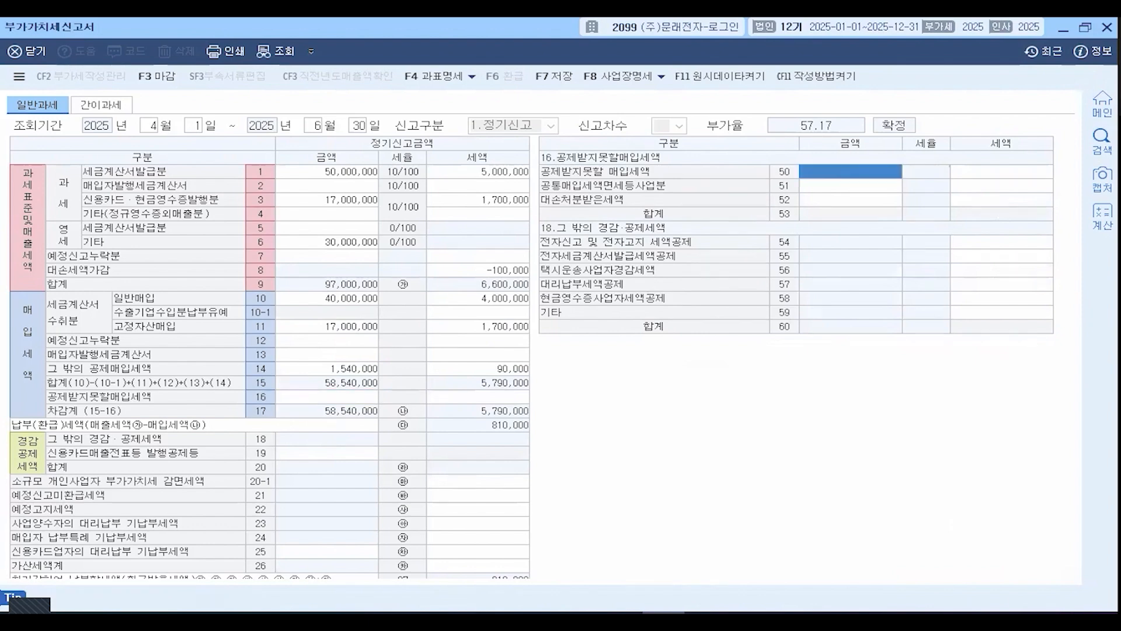
text(17000000)
key(Return)
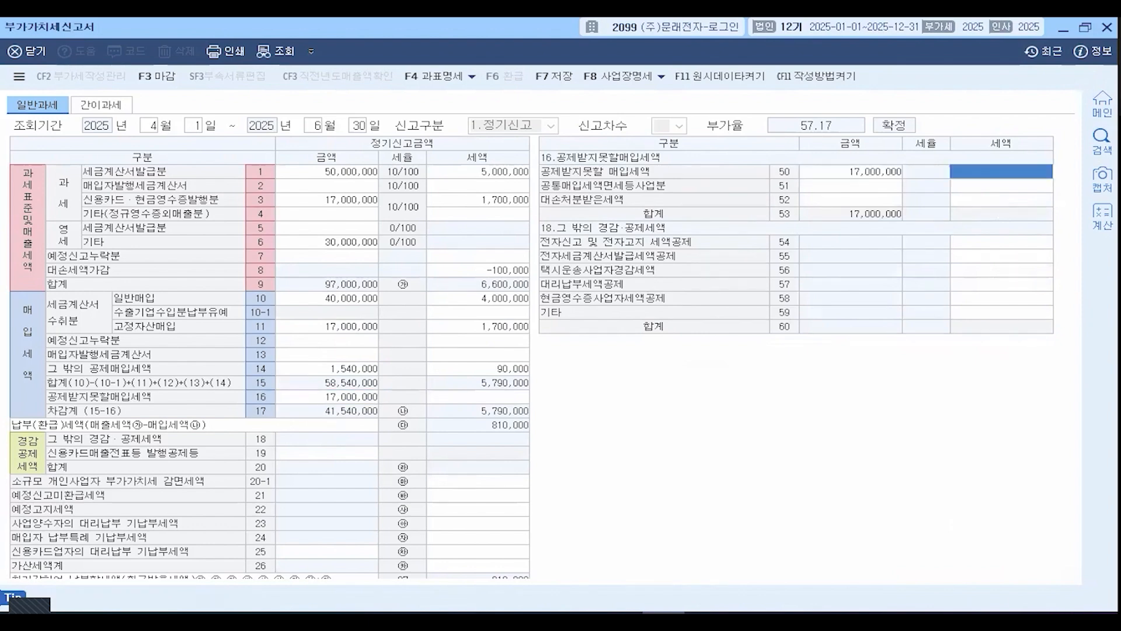
text(1700000)
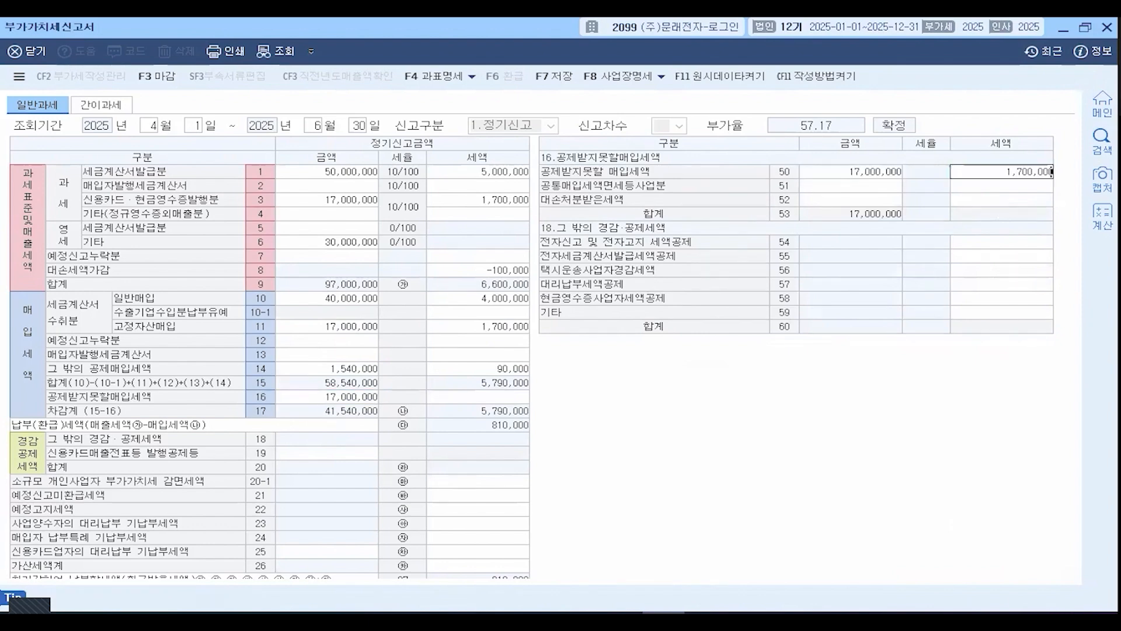
key(Return)
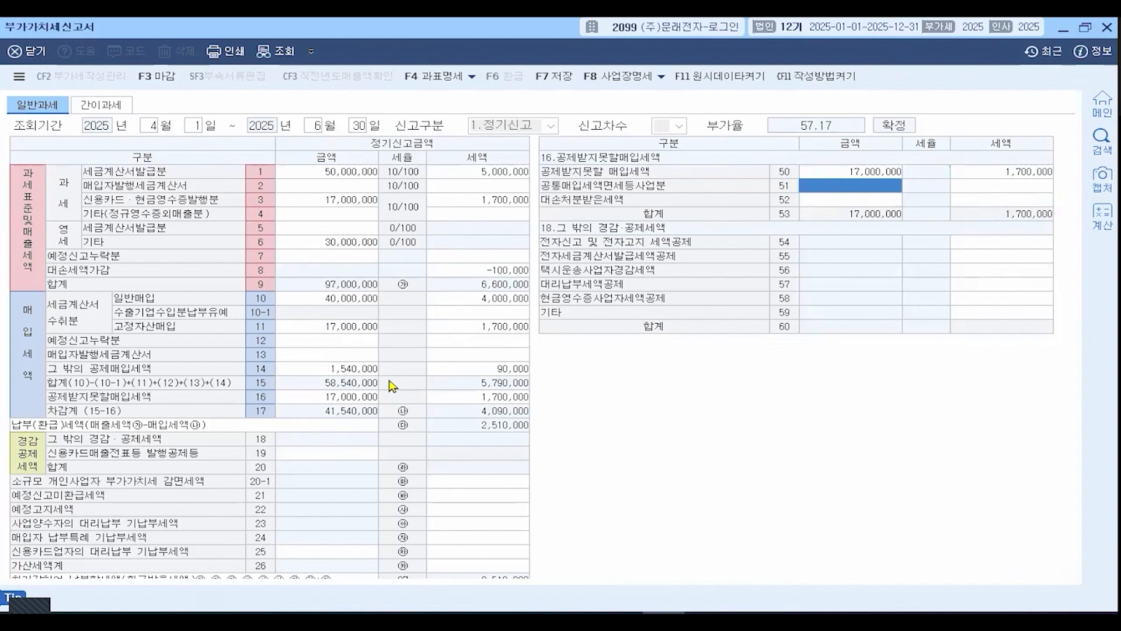
- Enter the omitted 세금계산서 purchases (예정신고누락분) on row 38 with amount 3,000,000 and tax 300,000
click(304, 343)
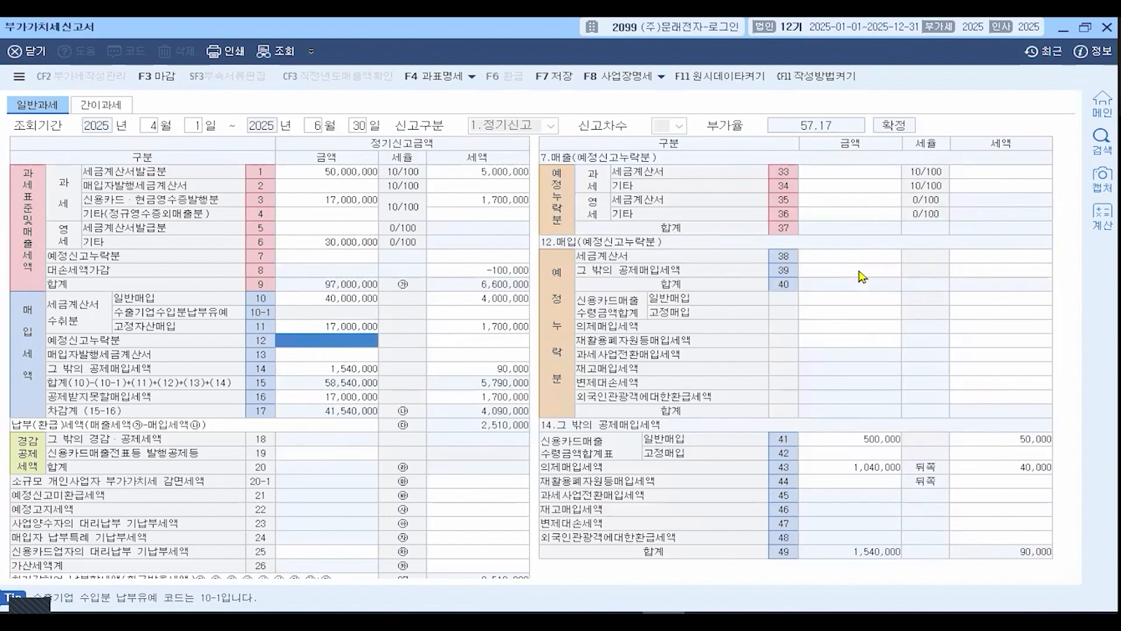
click(828, 260)
text(3000000)
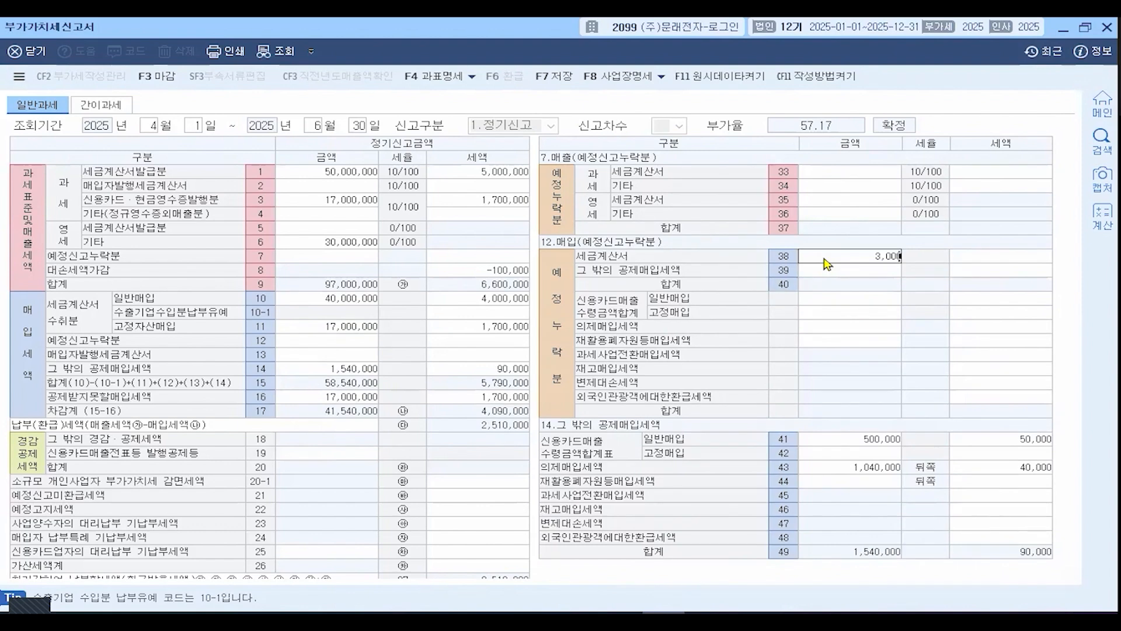
key(Return)
text(3,000,00)
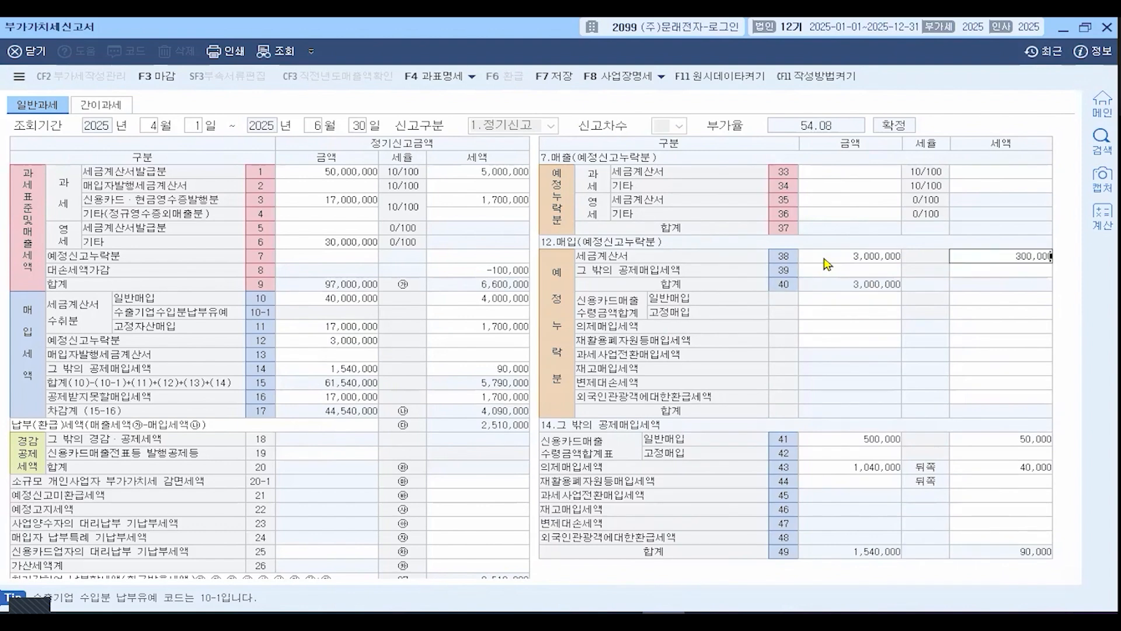
key(Return)
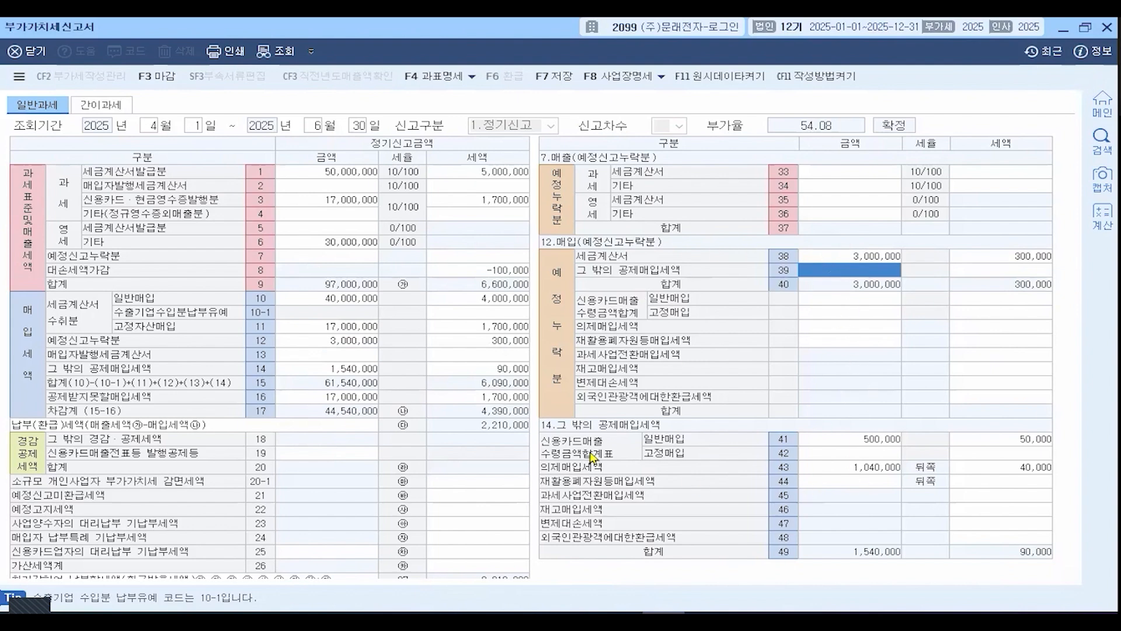
- Enter the 전자신고 및 전자고지 세액공제 of 10,000 on row 54
click(476, 502)
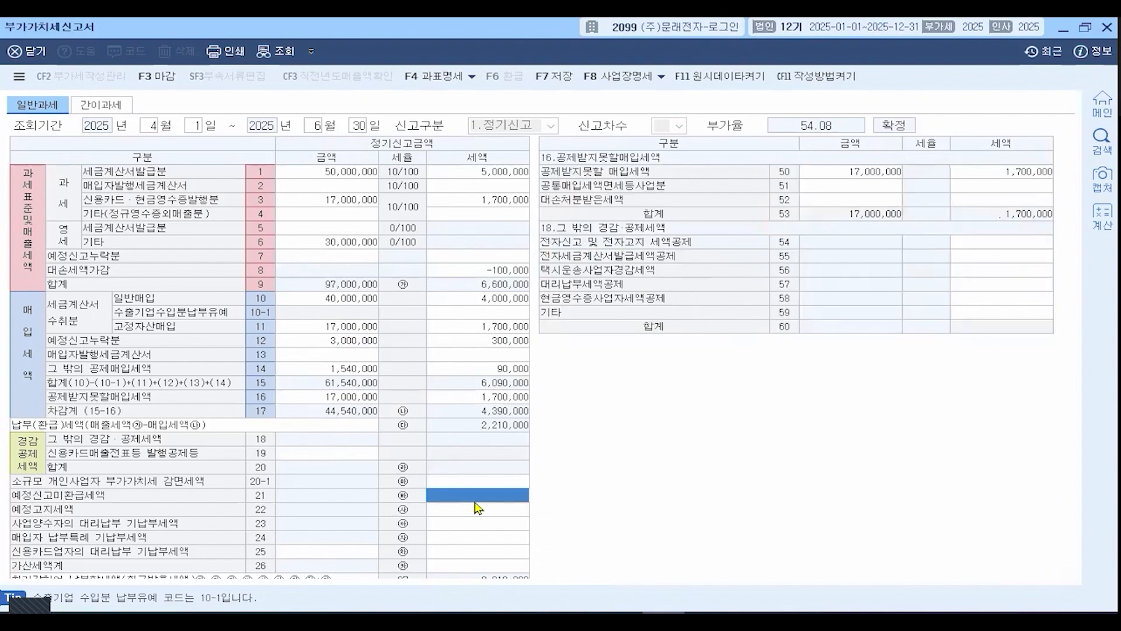
click(979, 244)
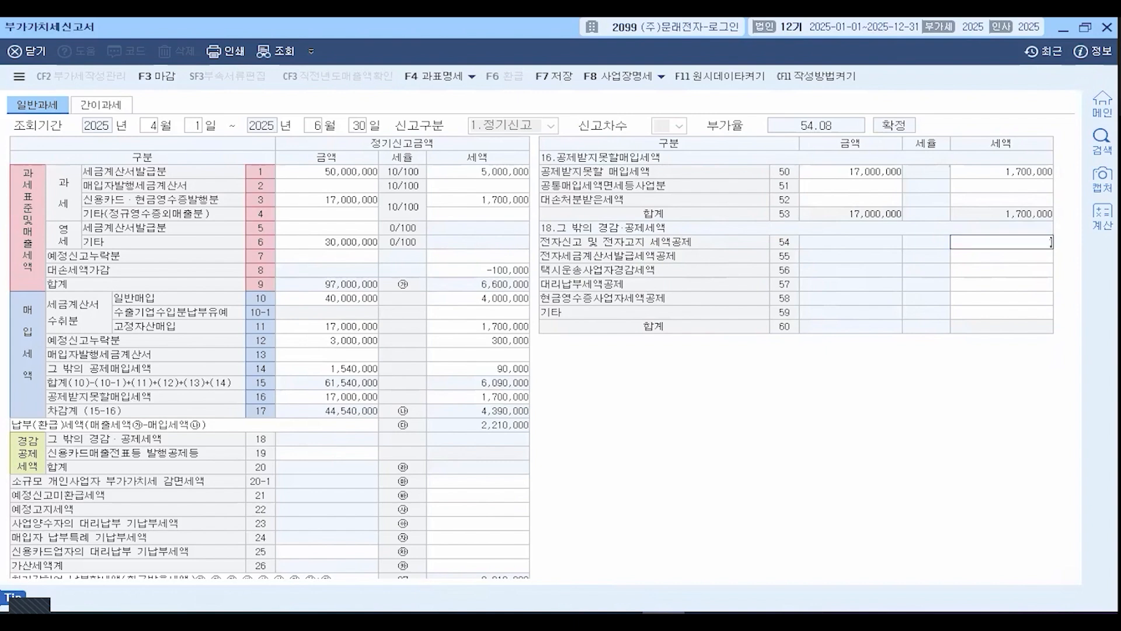
text(10000)
key(Return)
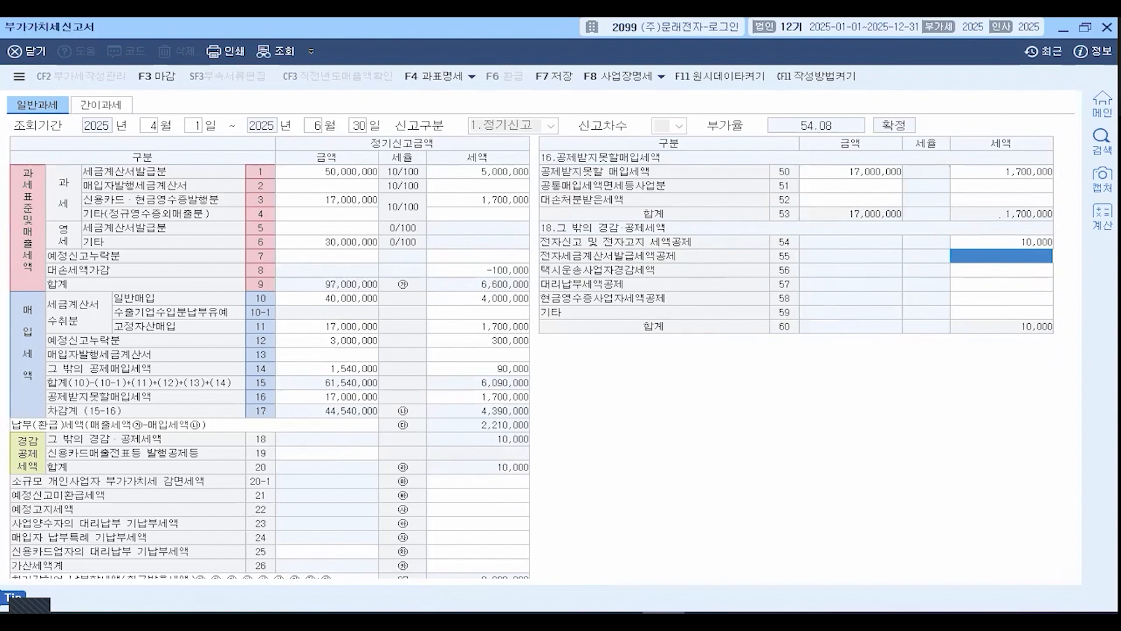
- Leave the notes and switch the working company to code 2100
click(498, 356)
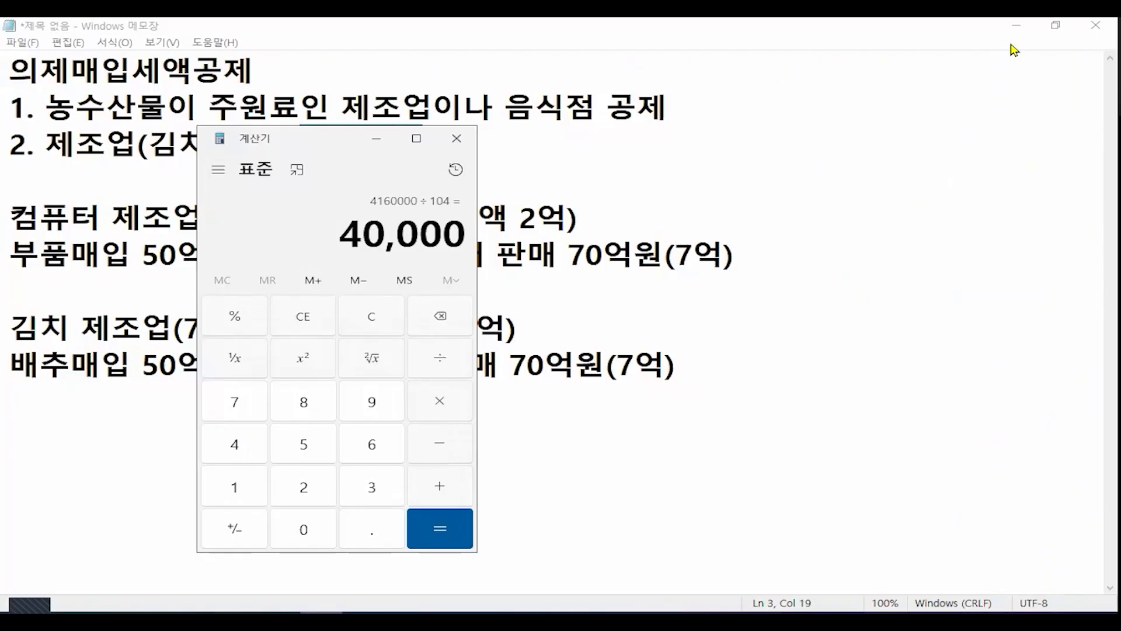
click(1016, 25)
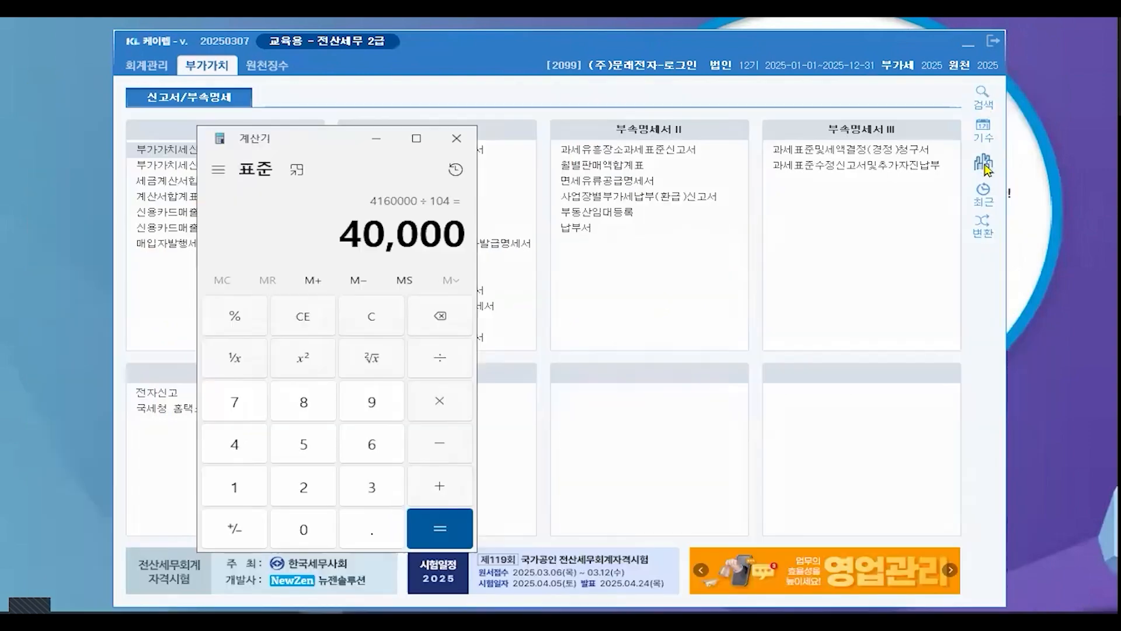
click(984, 161)
text(2100)
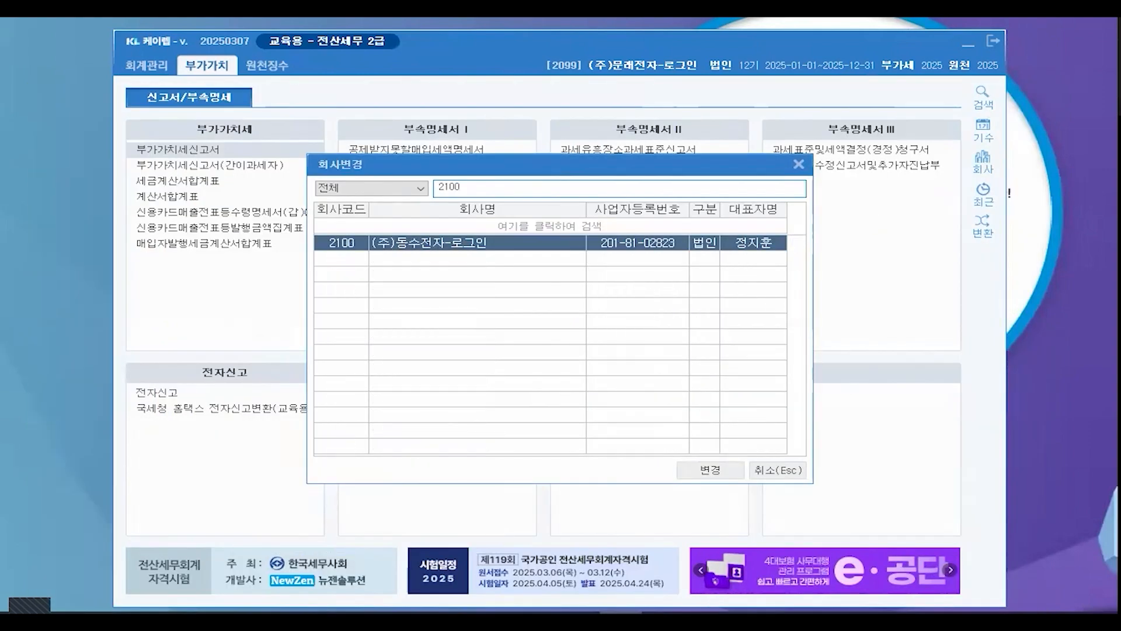
key(Return)
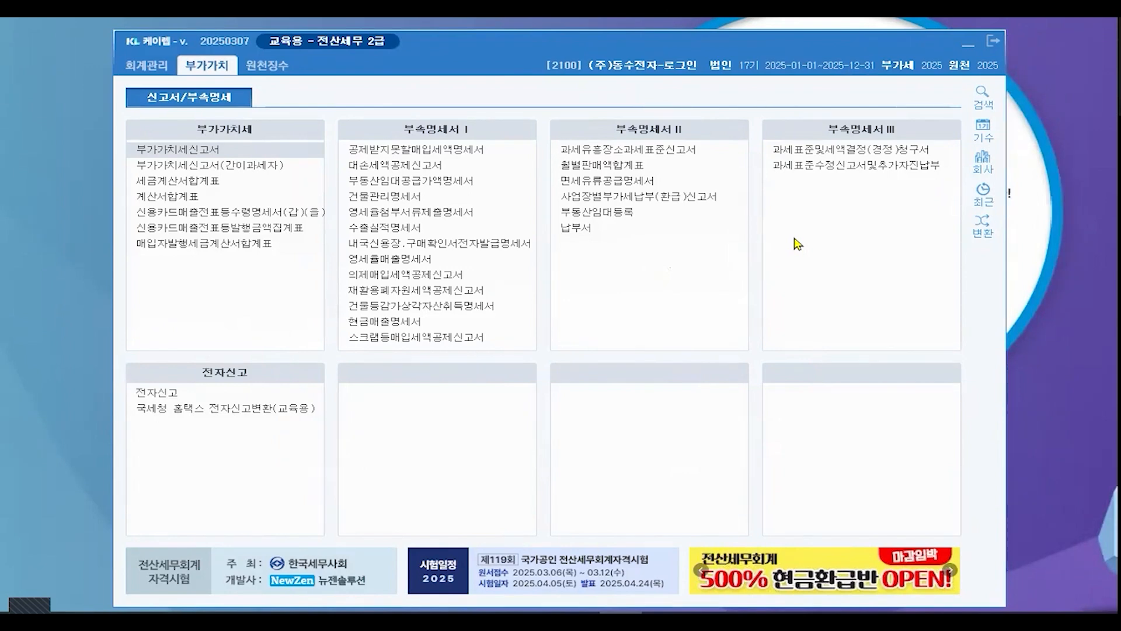
- Open the 부가가치세신고서 and set its period from April 1 to June 30, 2025
click(216, 156)
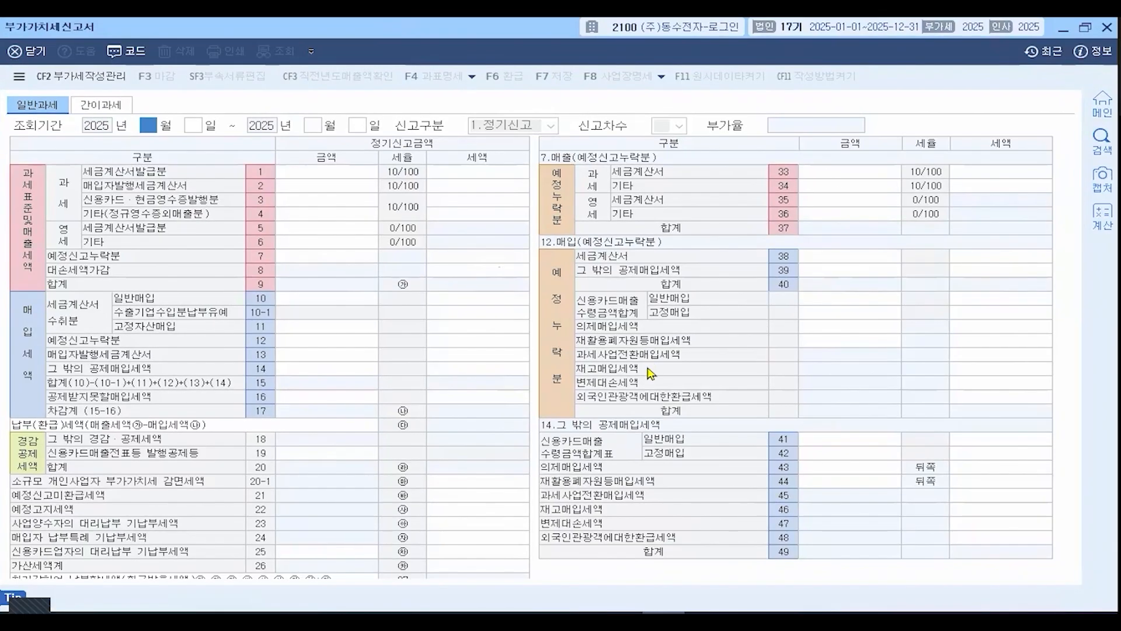
text(4)
key(Return)
text(1)
key(Return)
text(6)
key(Return)
key(Return)
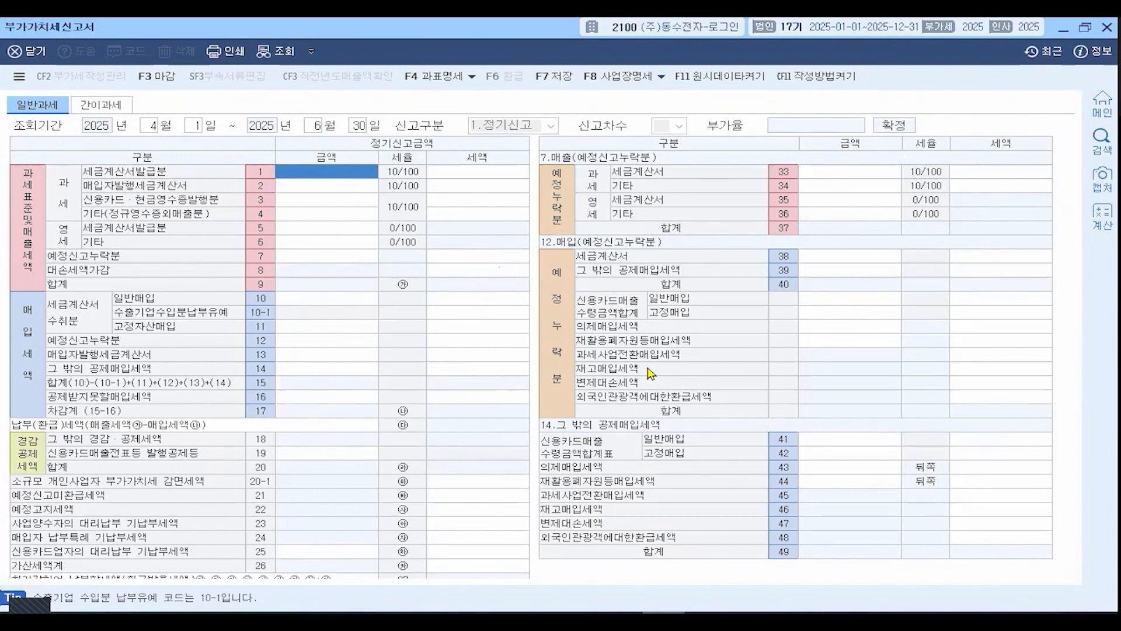
- Enter 세금계산서발급분 sales of 280,000,000 on row 1 and the 미발급 등 penalty on row 64 with amount 50,000,000 and tax 500,000
text(280000000)
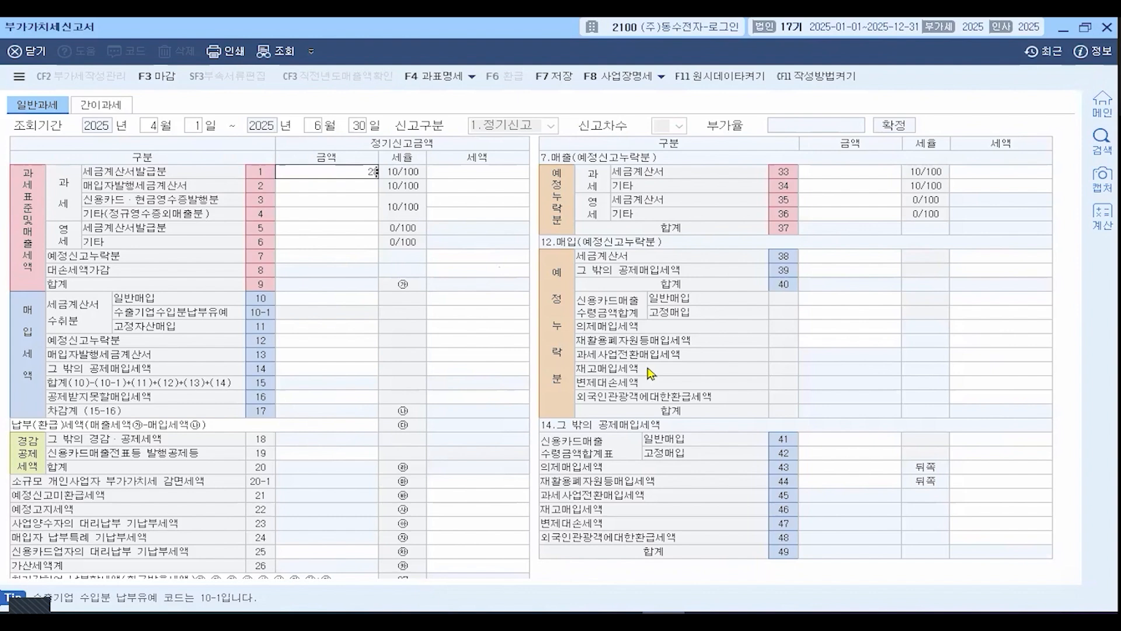
key(Return)
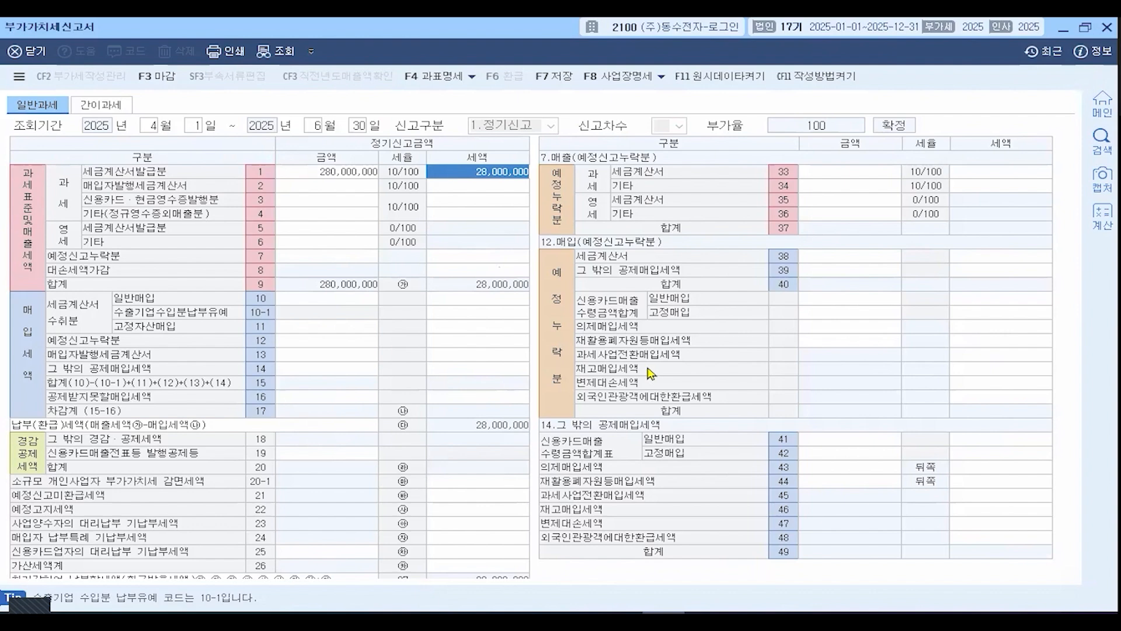
click(453, 564)
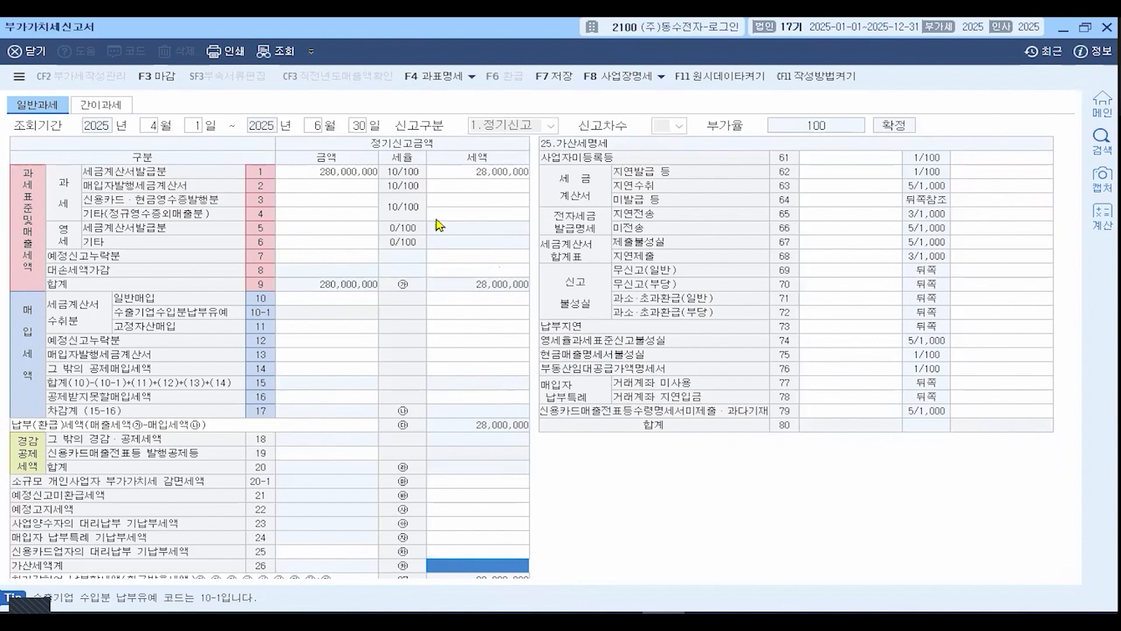
click(854, 199)
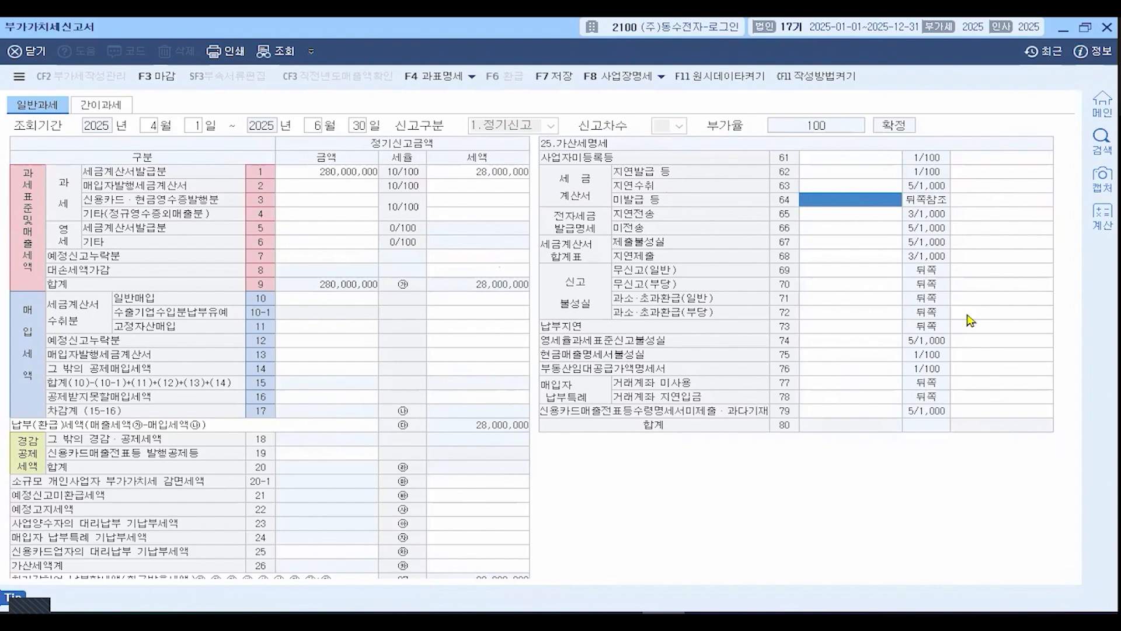
text(50000000)
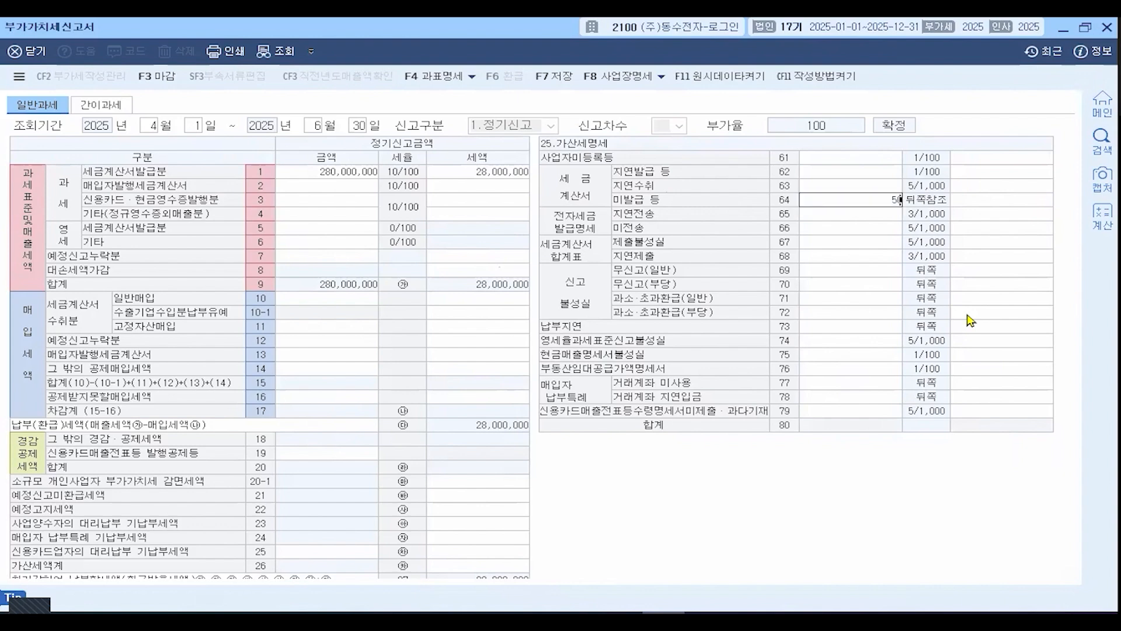
key(Return)
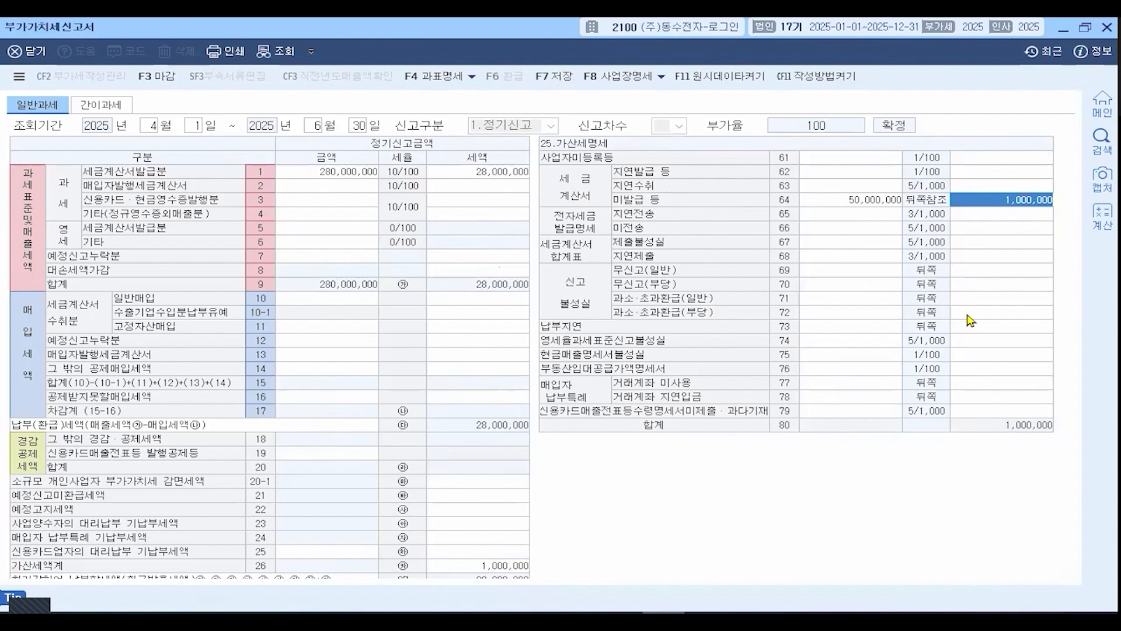
text(500000)
key(Return)
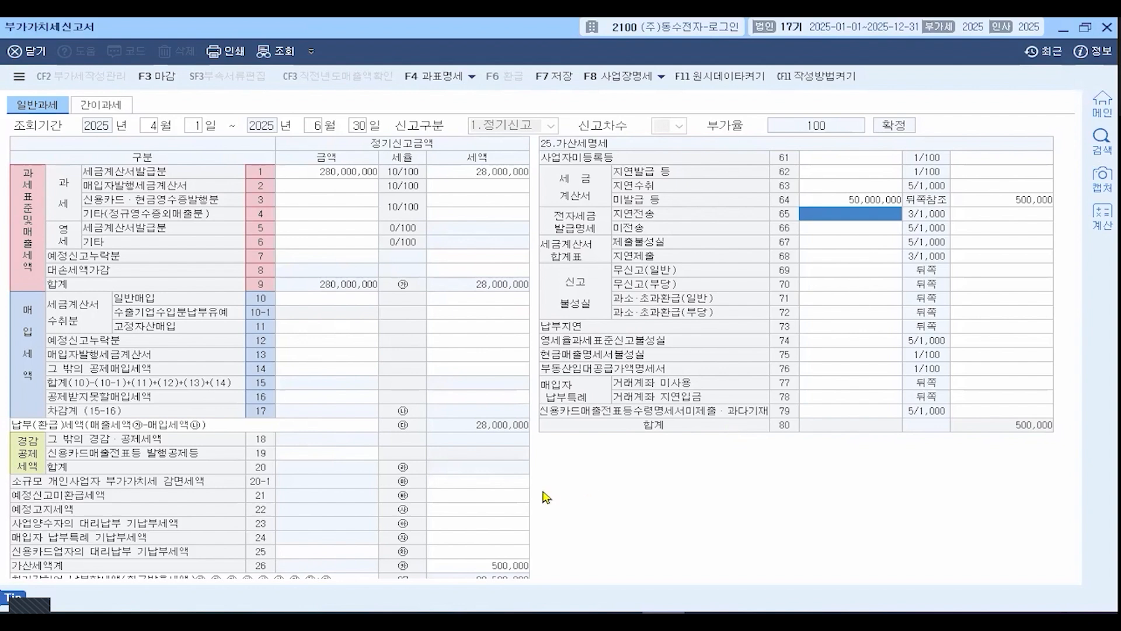
- Enter the 기타(정규영수증외매출분) sales amount of 900,000 on row 4
click(313, 218)
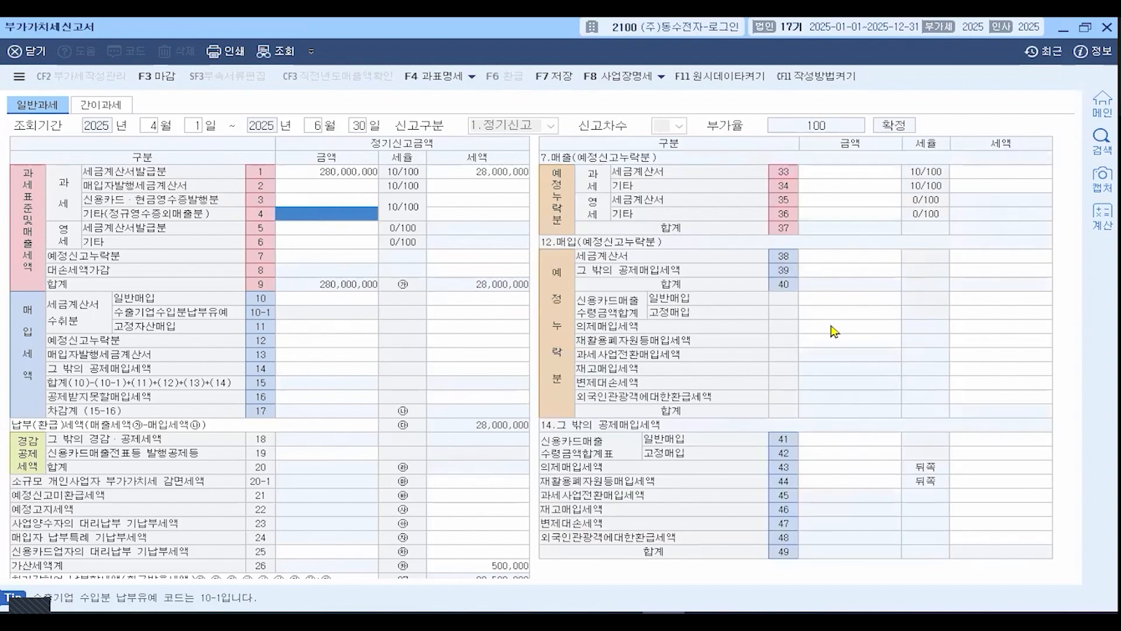
text(900000)
key(Return)
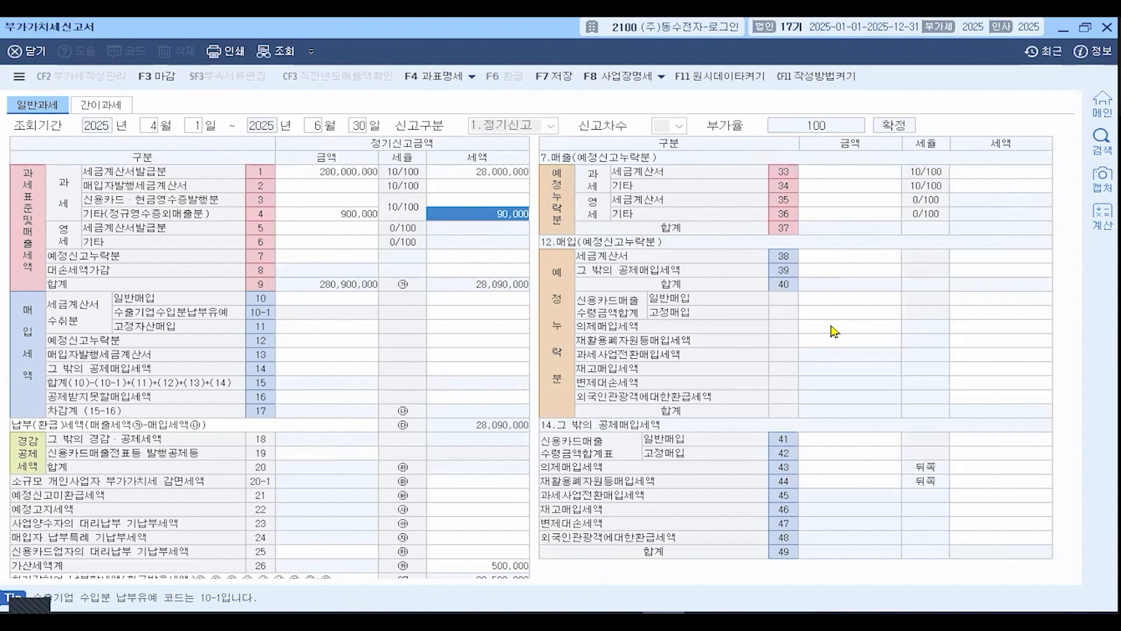
- Set the 대손세액가감 tax on row 8 to -160,000
key(Return)
key(Return)
key(Return)
key(Return)
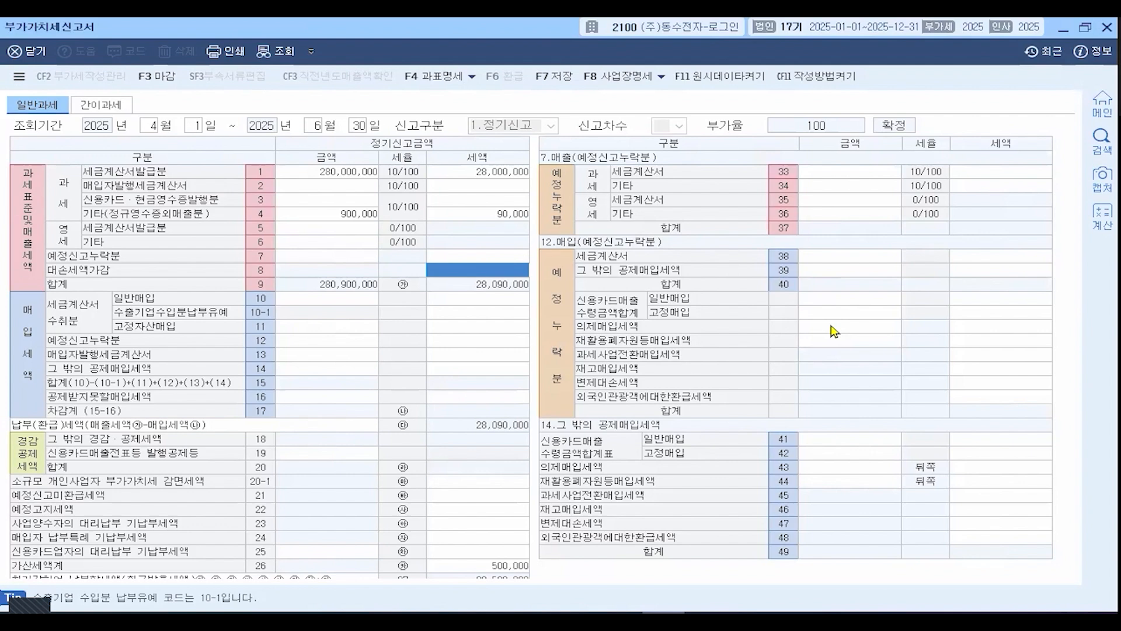
text(-1600000)
key(Return)
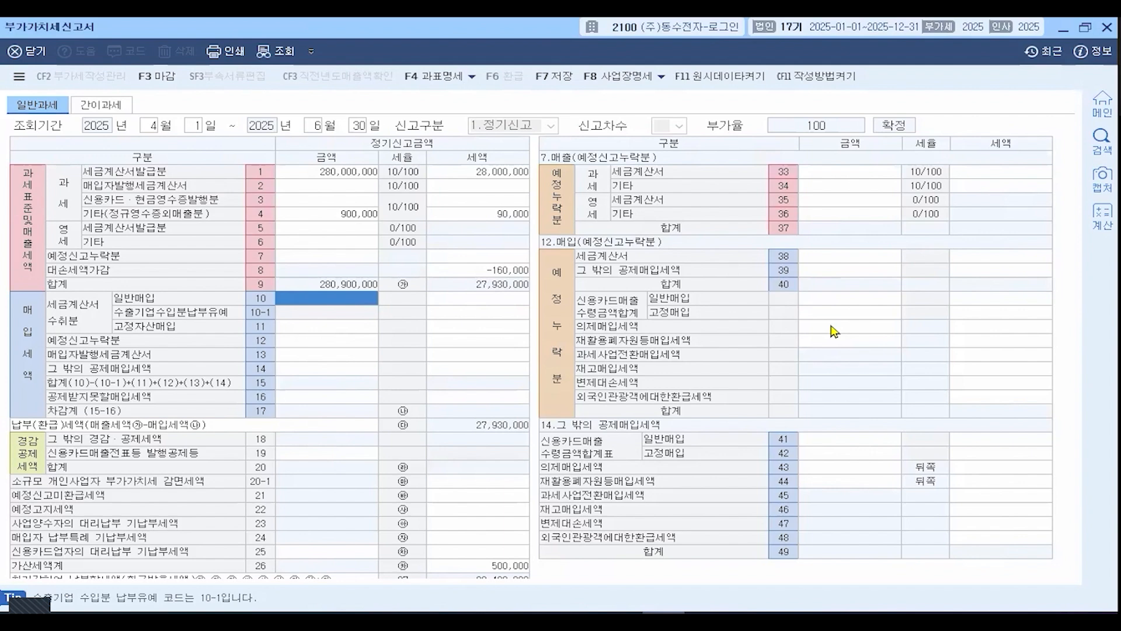
- Enter the 고정자산매입 on row 11 with amount 15,000,000 and tax 1,500,000
click(315, 334)
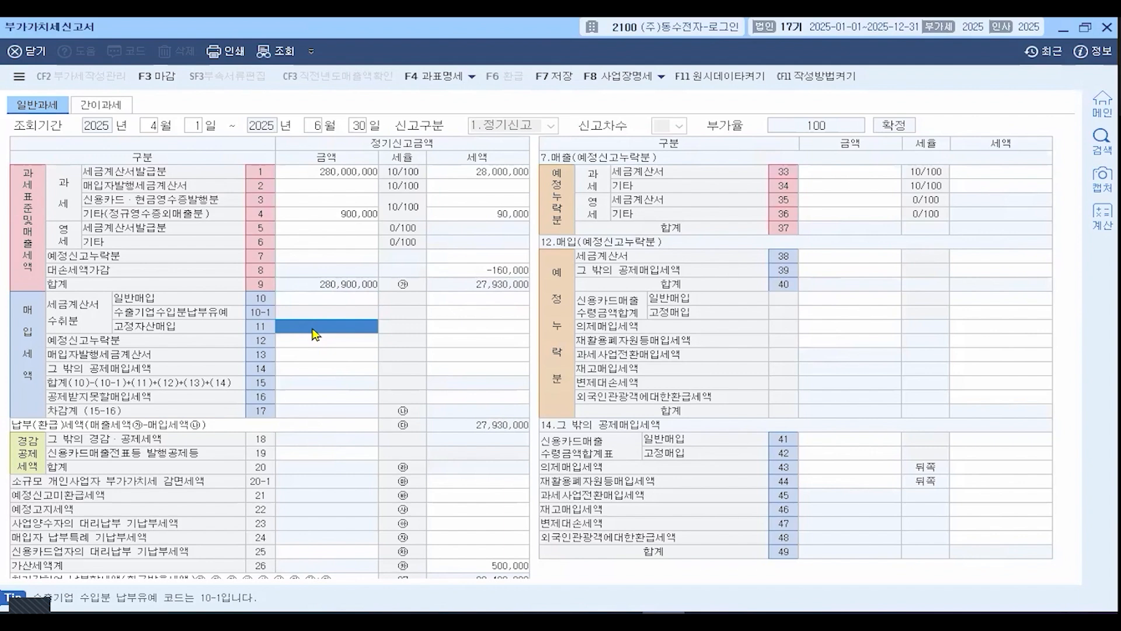
text(15000000)
key(Return)
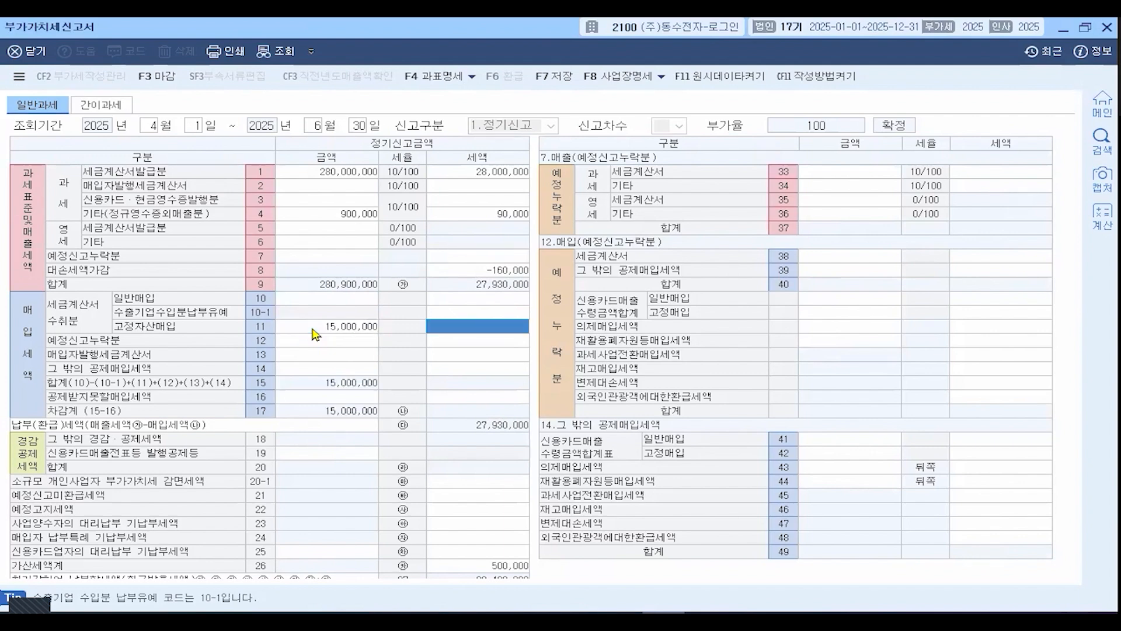
text(1500000)
key(Return)
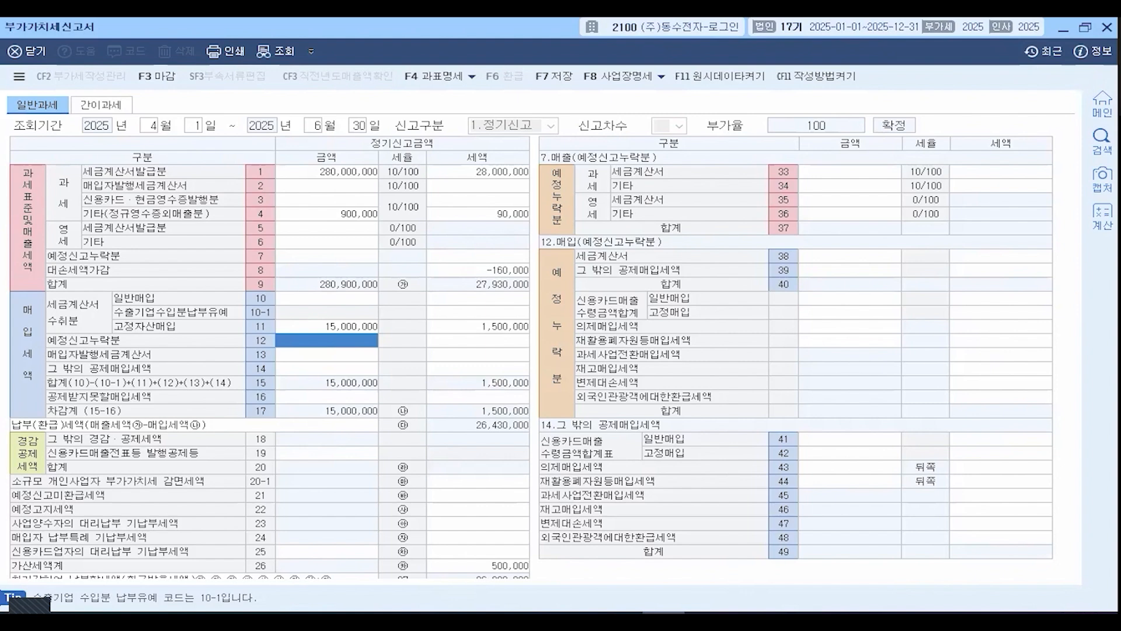
- Enter the 세금계산서 수취분 일반매입 on row 10 with amount 105,000,000 and tax 10,500,000
key(Up)
key(Up)
key(Up)
key(Left)
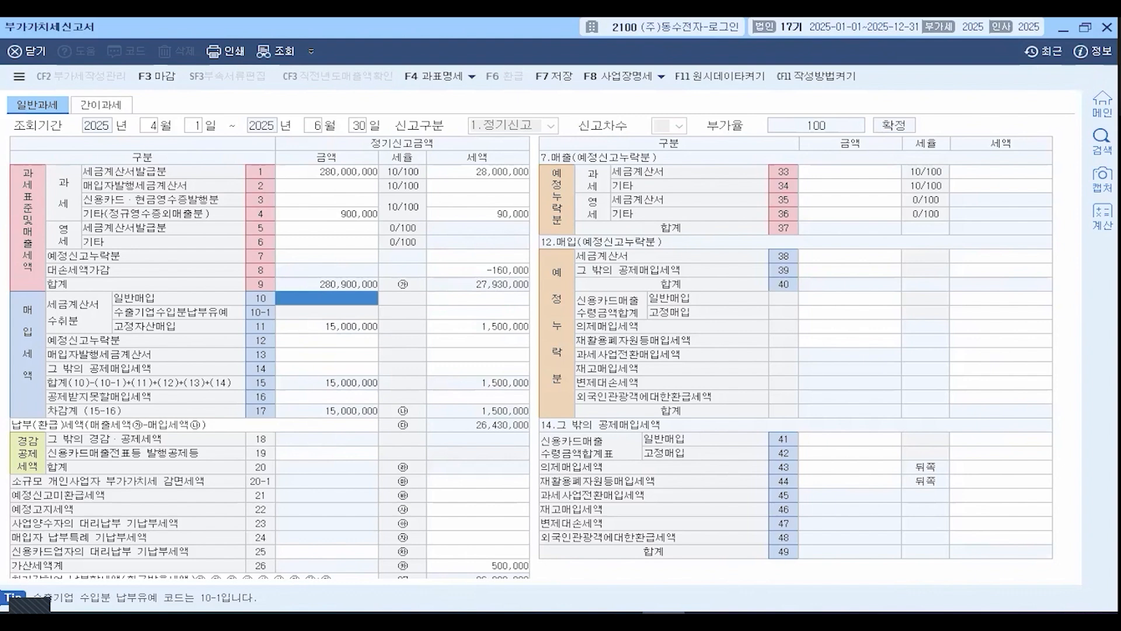
text(105000000)
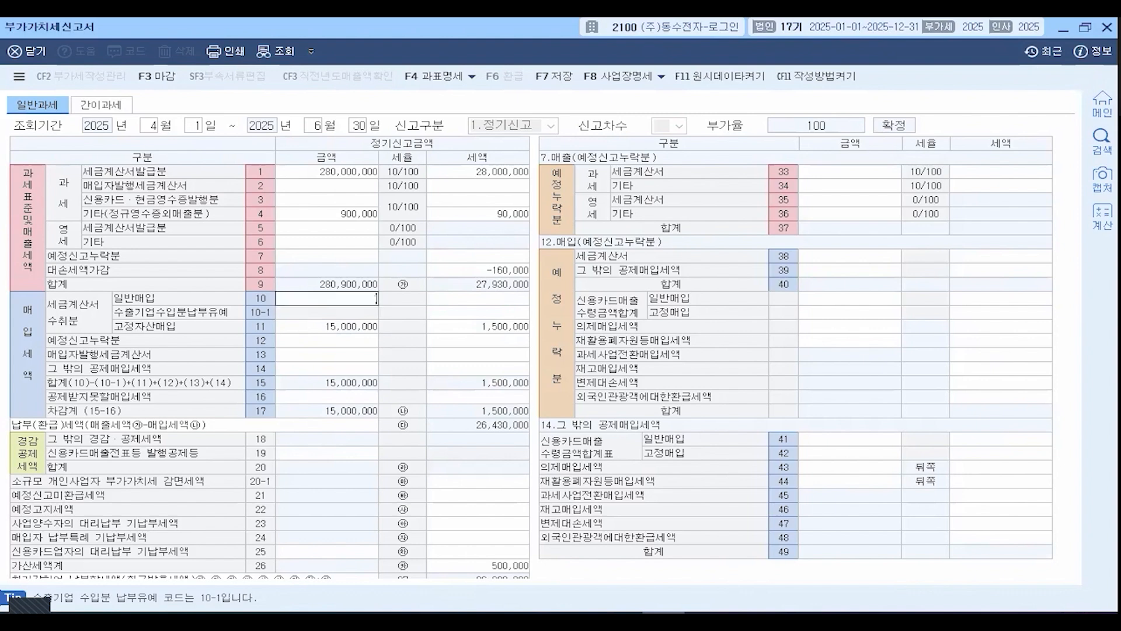
key(Return)
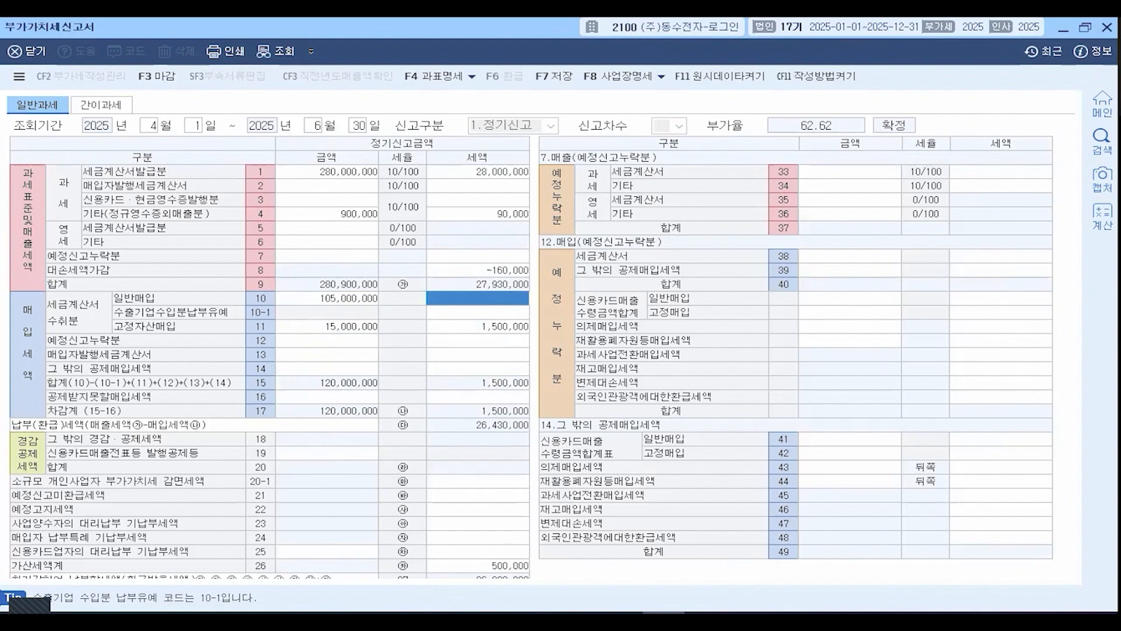
text(10)
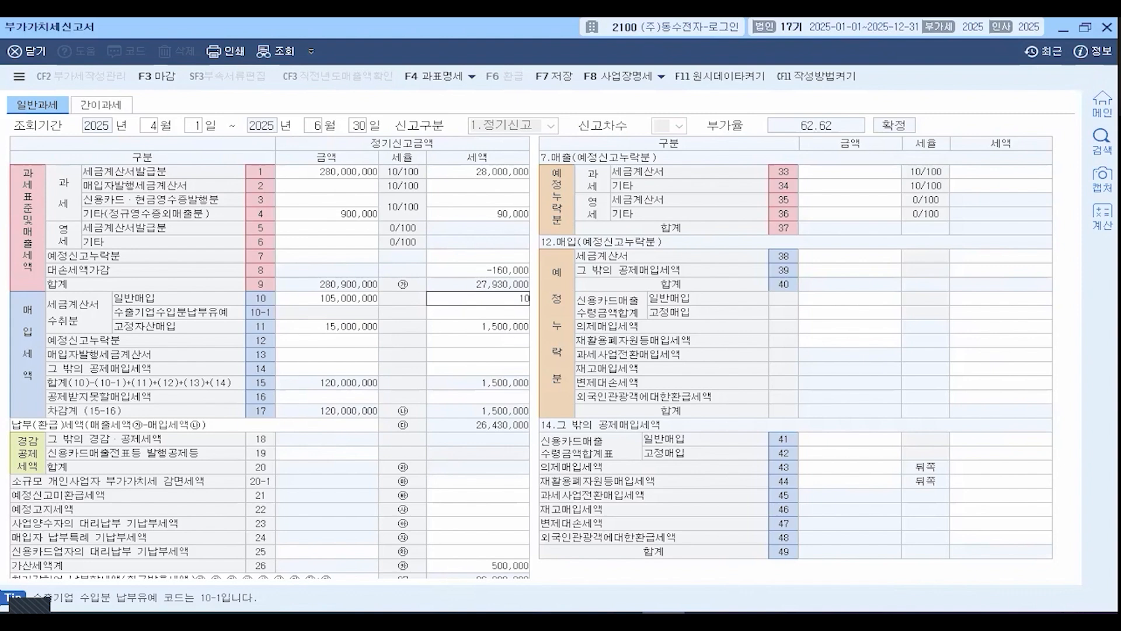
text(,500,000)
key(Return)
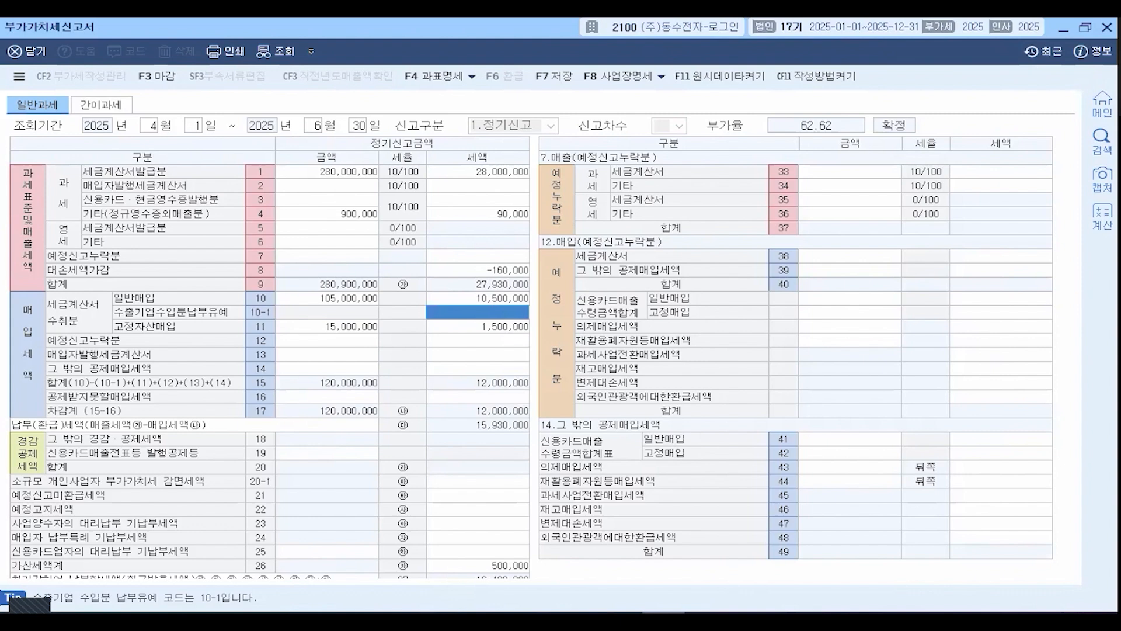
- Enter the 공제받지못할 매입세액 on row 50 with amount 3,000,000 and tax 300,000
key(Down)
key(Down)
key(Down)
key(Down)
key(Down)
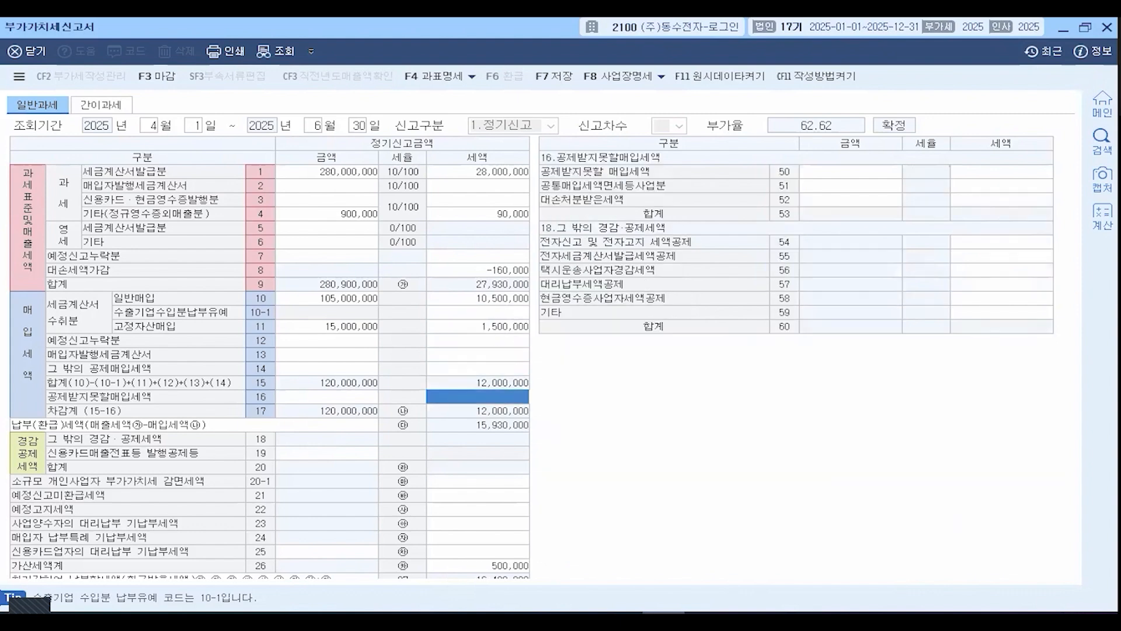
key(Left)
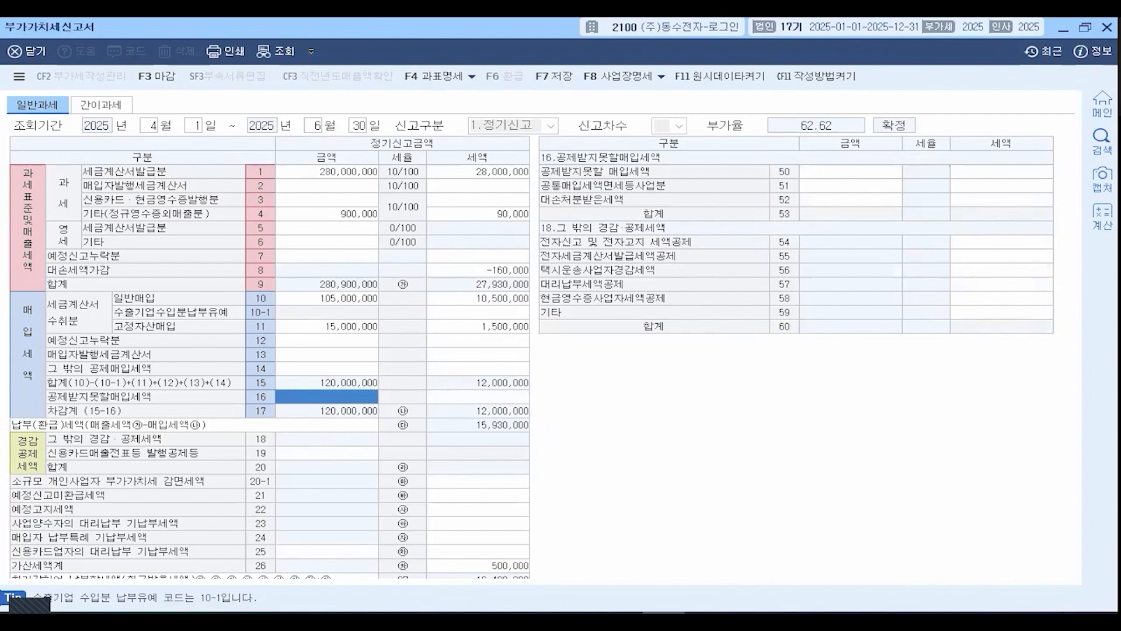
click(850, 171)
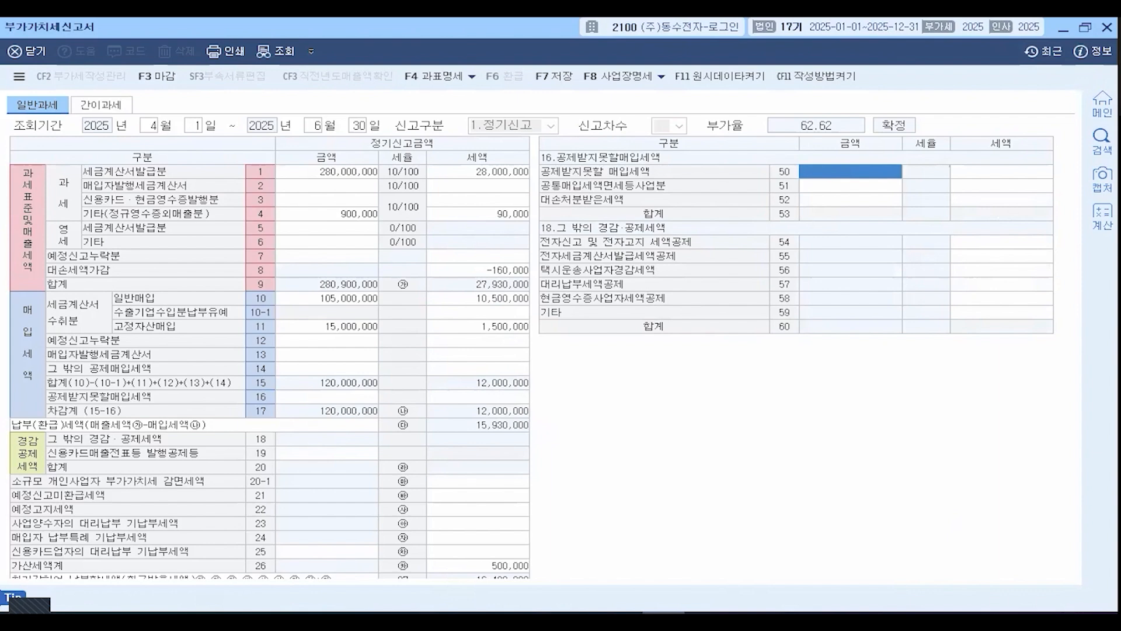
text(3000000)
key(Return)
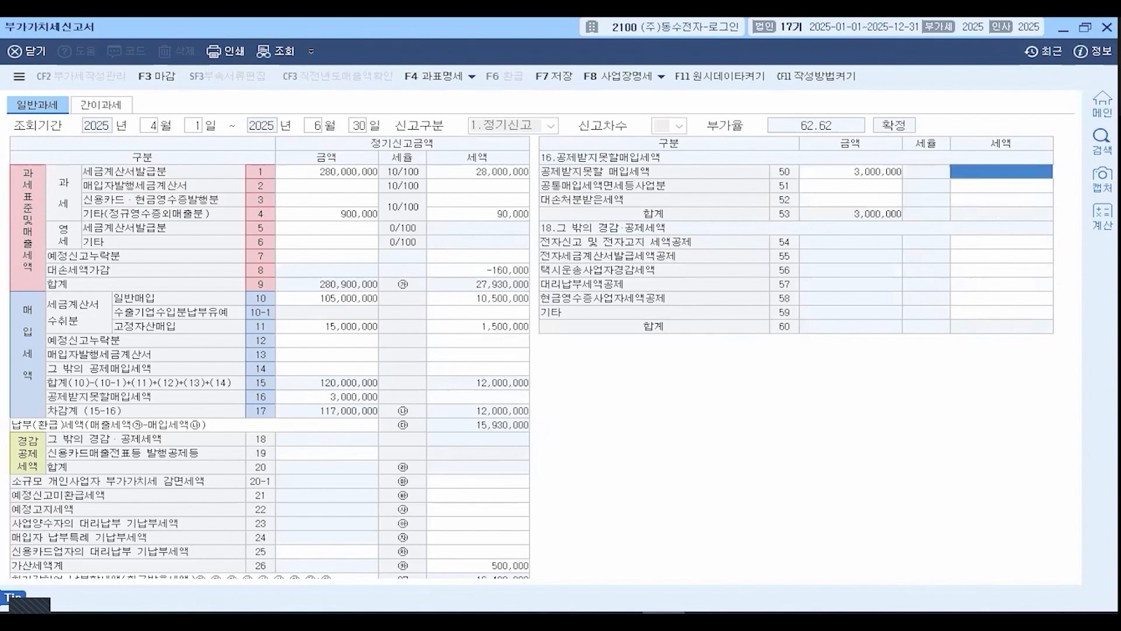
text(3000000)
key(Return)
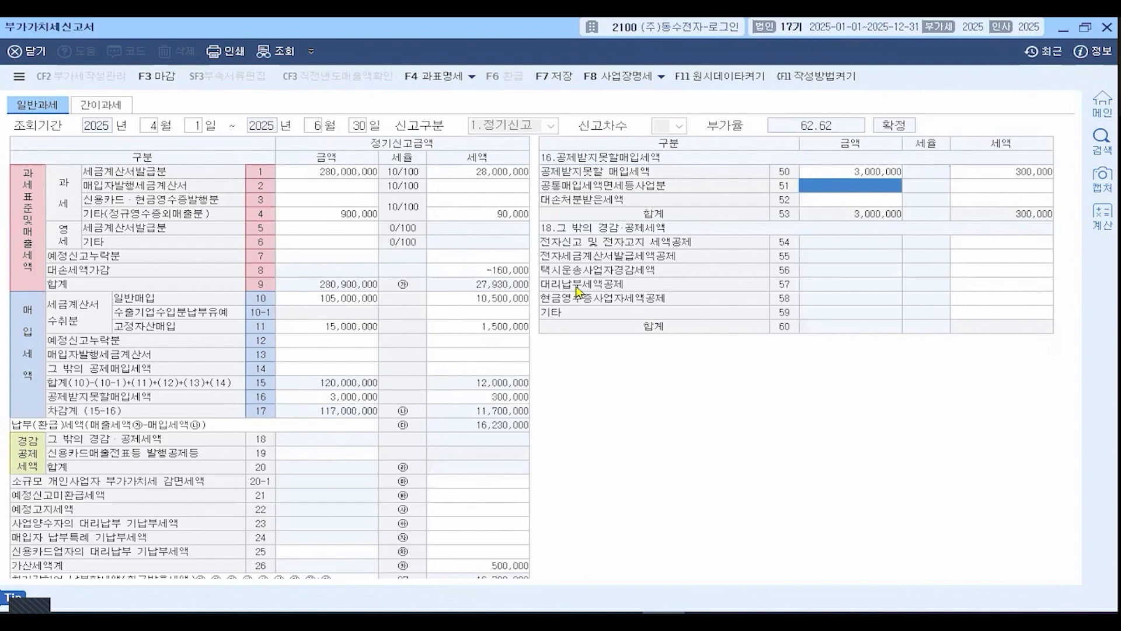
- Enter the 예정신고누락분 과세 기타 sales amount of 3,000,000 on row 34
click(325, 249)
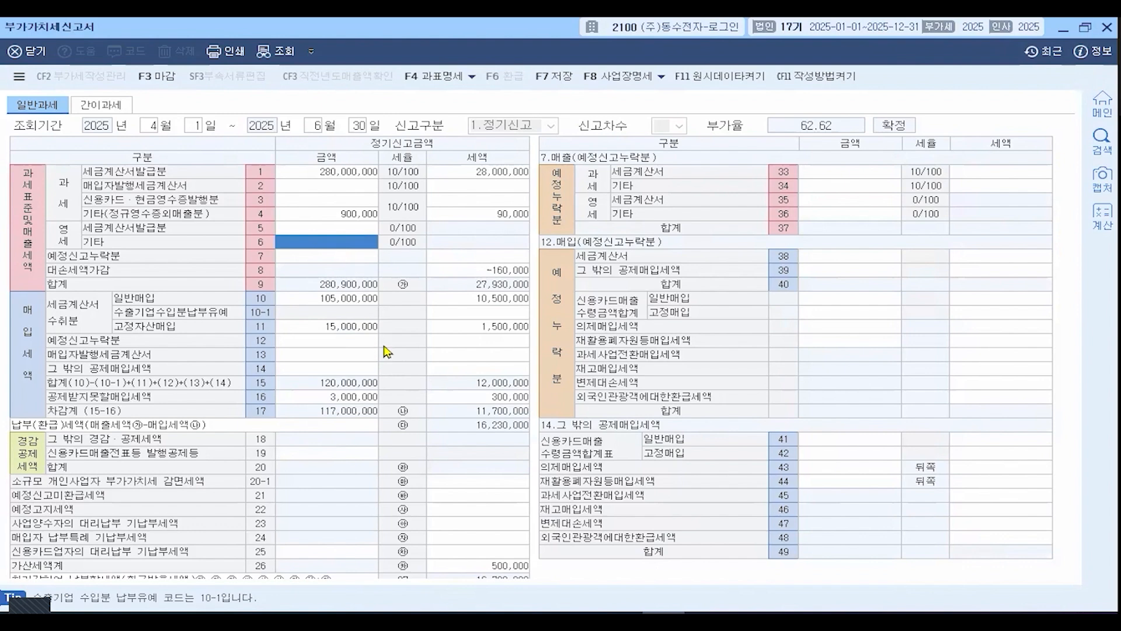
click(438, 368)
click(476, 270)
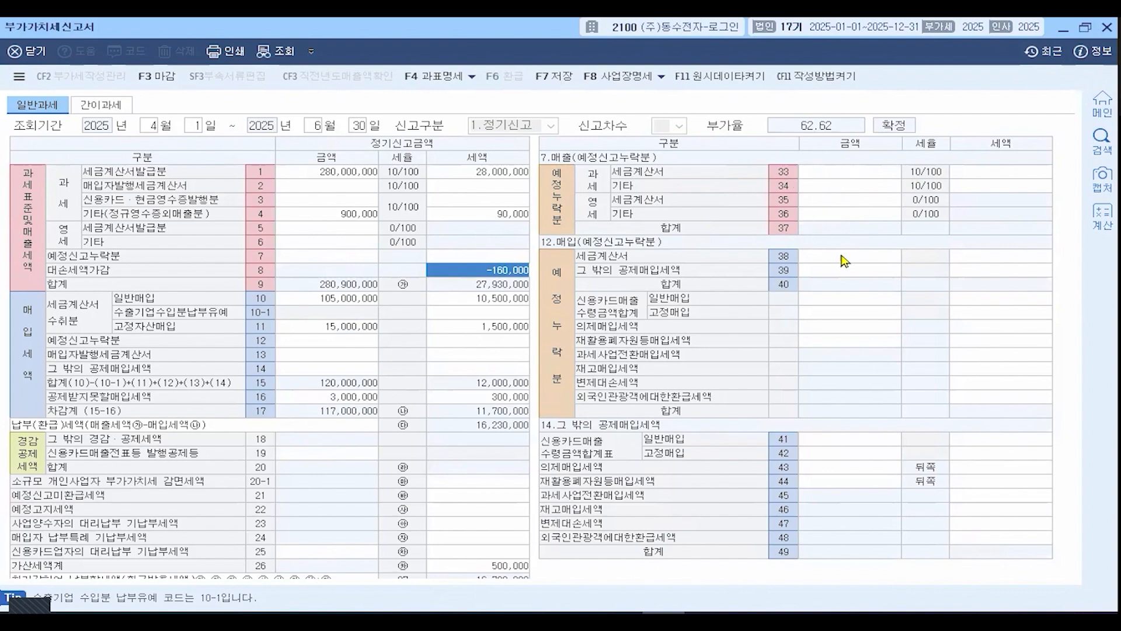
click(829, 188)
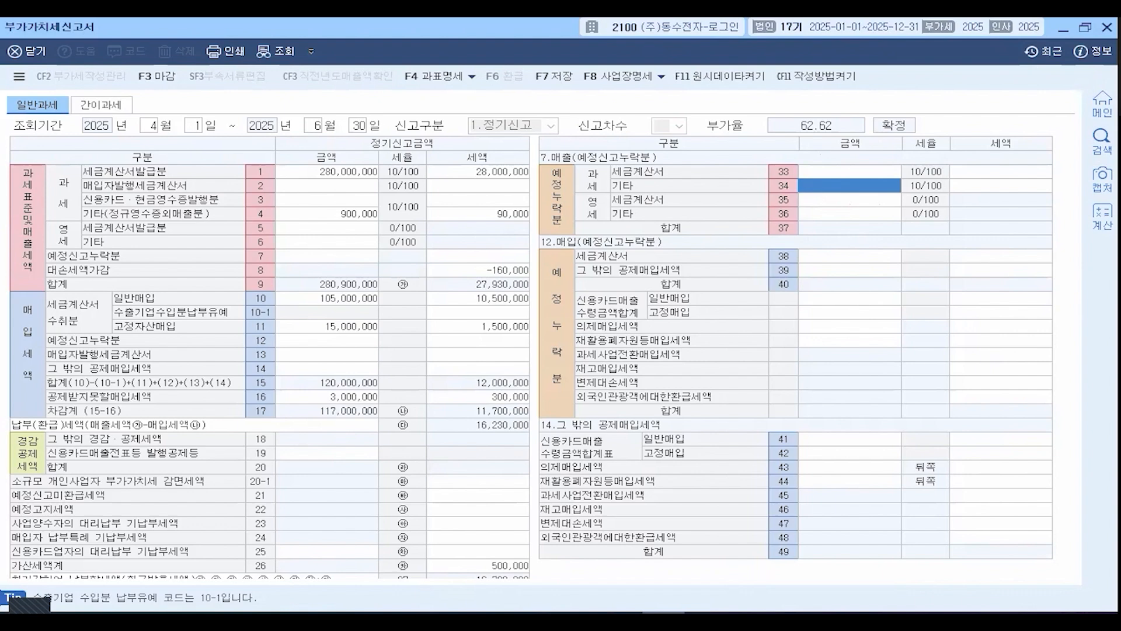
text(3000000)
key(Return)
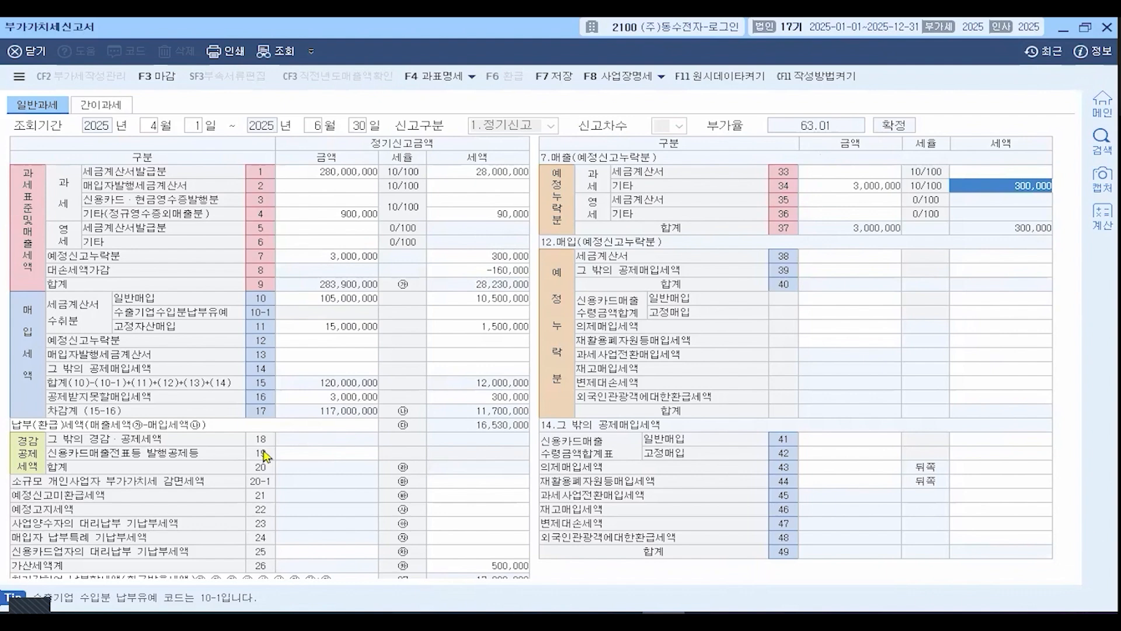
- Examine the 과소·초과환급(일반) and 납부지연 rows in the 가산세명세 and the 예정신고누락분 tax on row 7
click(490, 566)
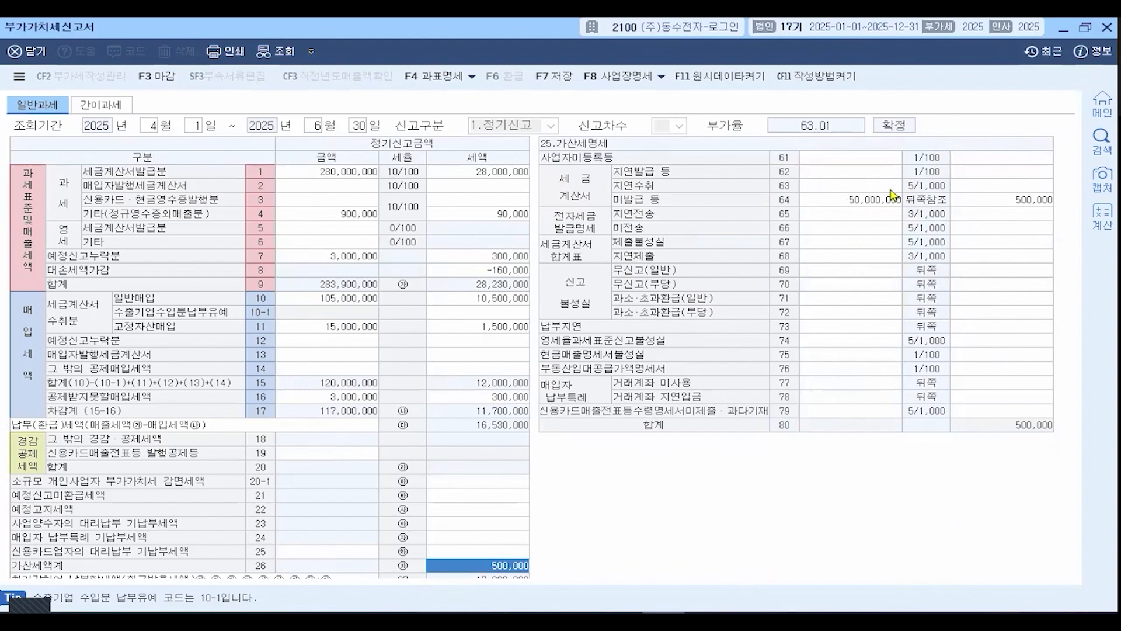
click(841, 305)
click(841, 324)
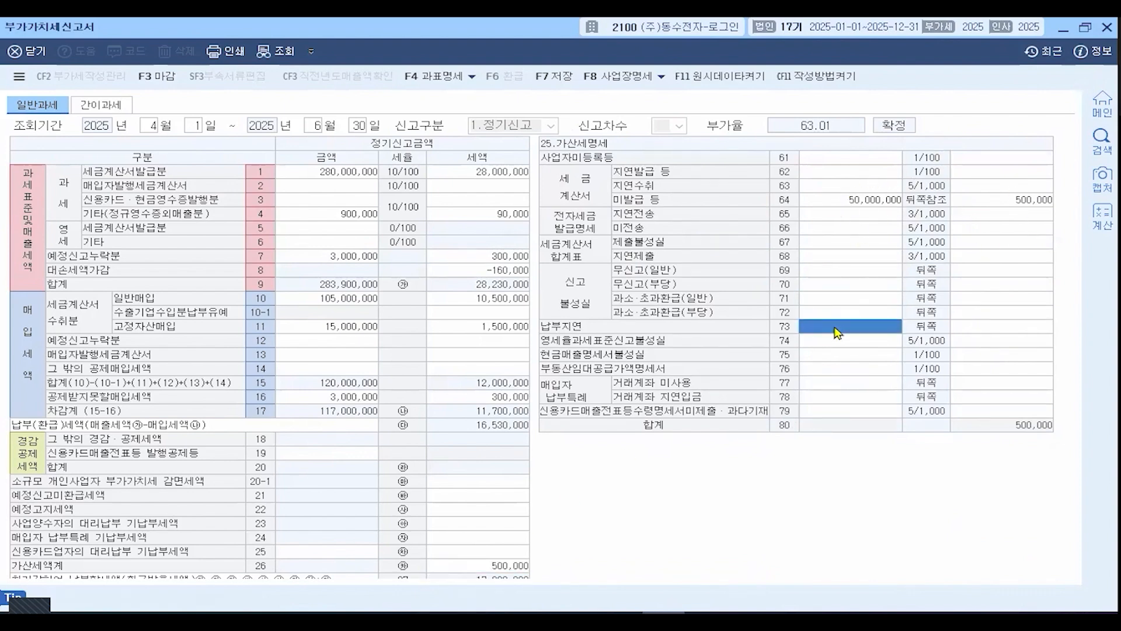
click(839, 299)
click(854, 327)
click(848, 301)
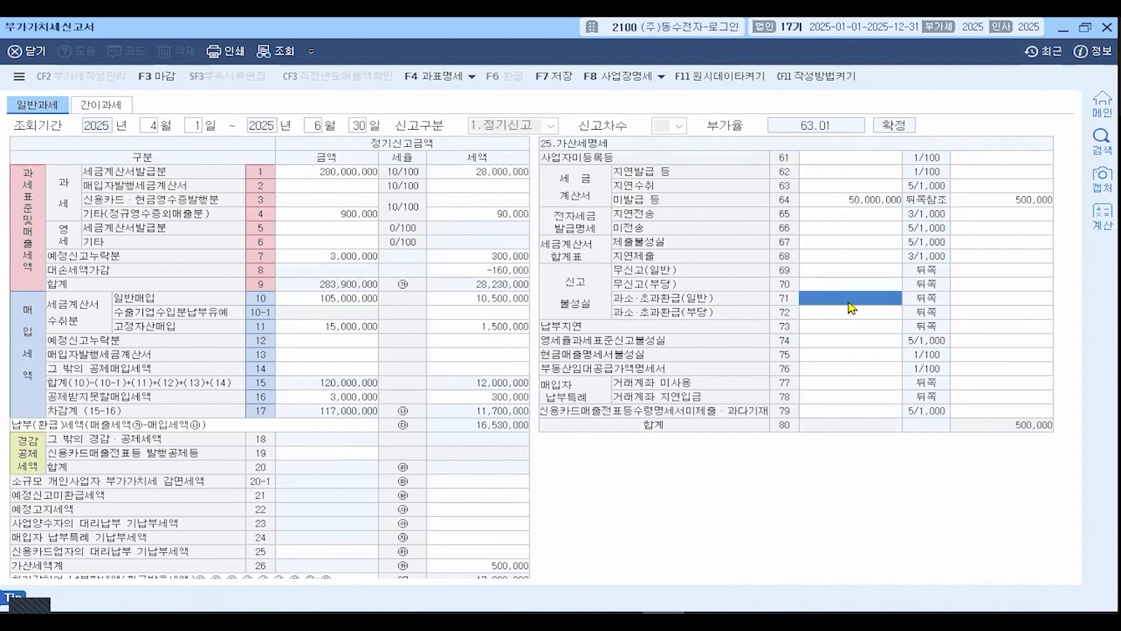
click(840, 328)
click(842, 301)
click(842, 325)
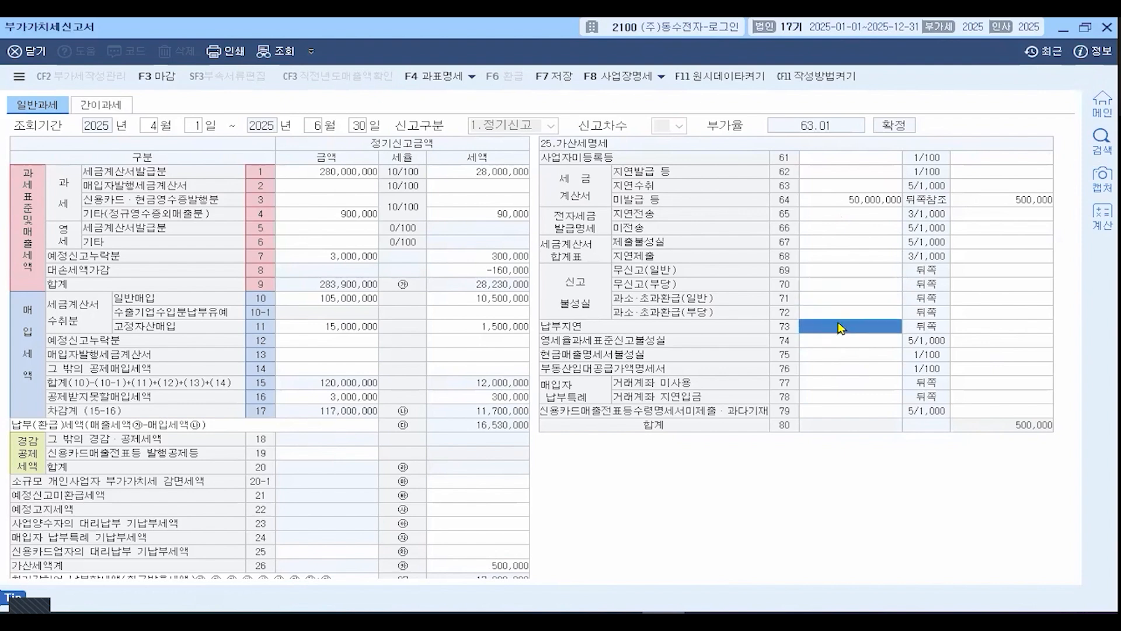
click(837, 299)
click(838, 327)
click(836, 304)
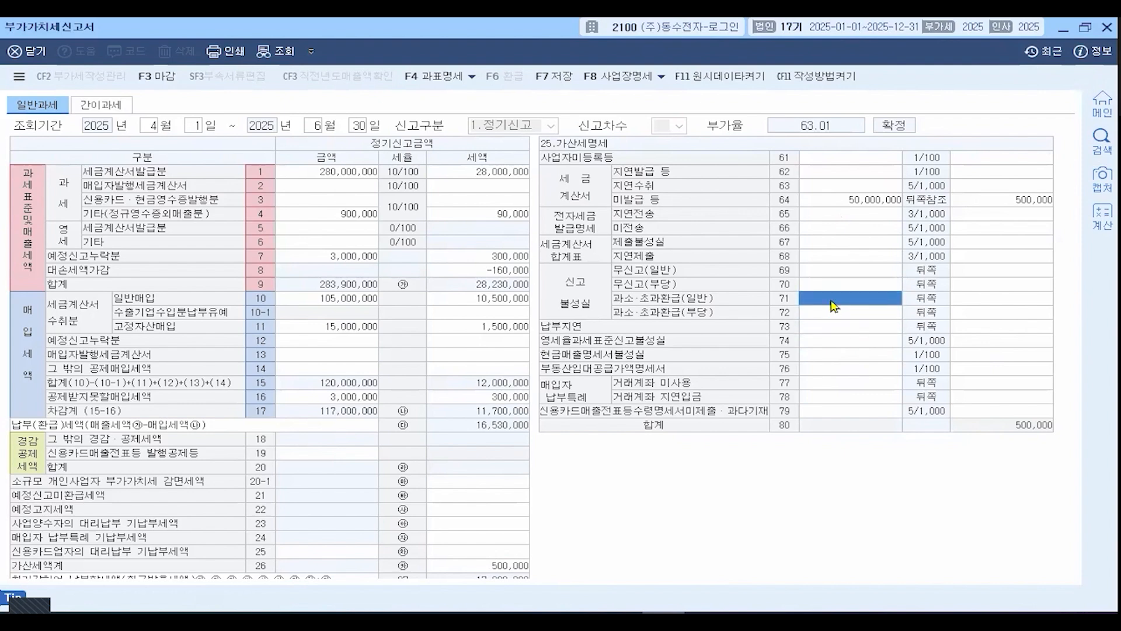
click(841, 330)
click(836, 304)
click(840, 327)
click(839, 303)
click(841, 331)
click(838, 300)
click(839, 335)
click(837, 302)
click(845, 330)
click(847, 303)
click(845, 330)
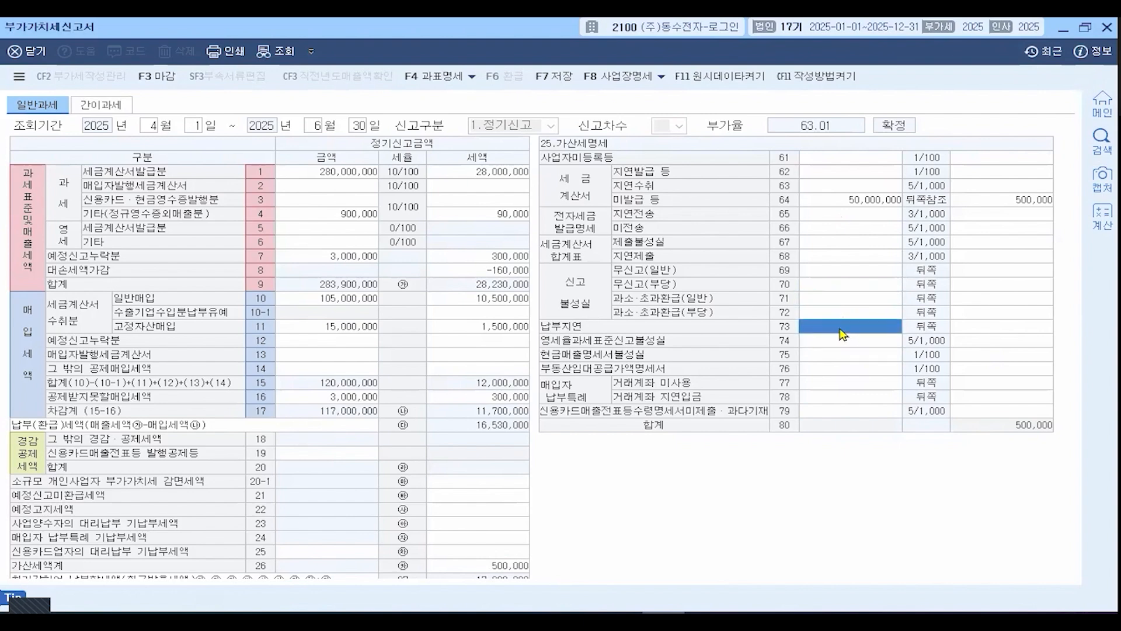
click(496, 257)
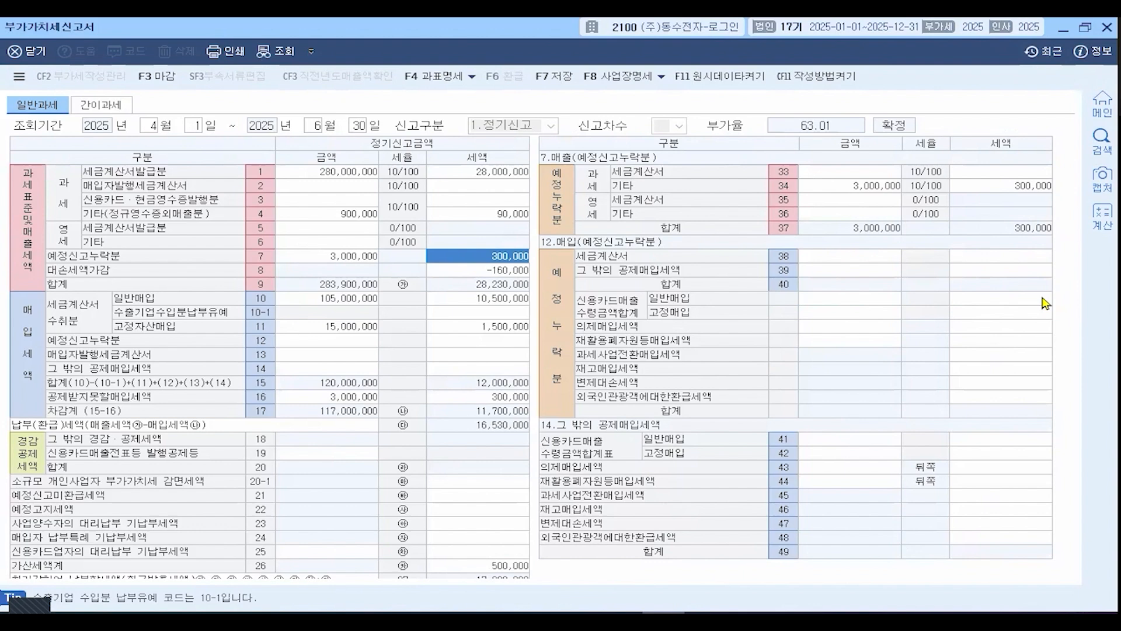
- Enter 300,000 as the 과소·초과환급(일반) amount on row 71 of the 가산세명세
click(491, 567)
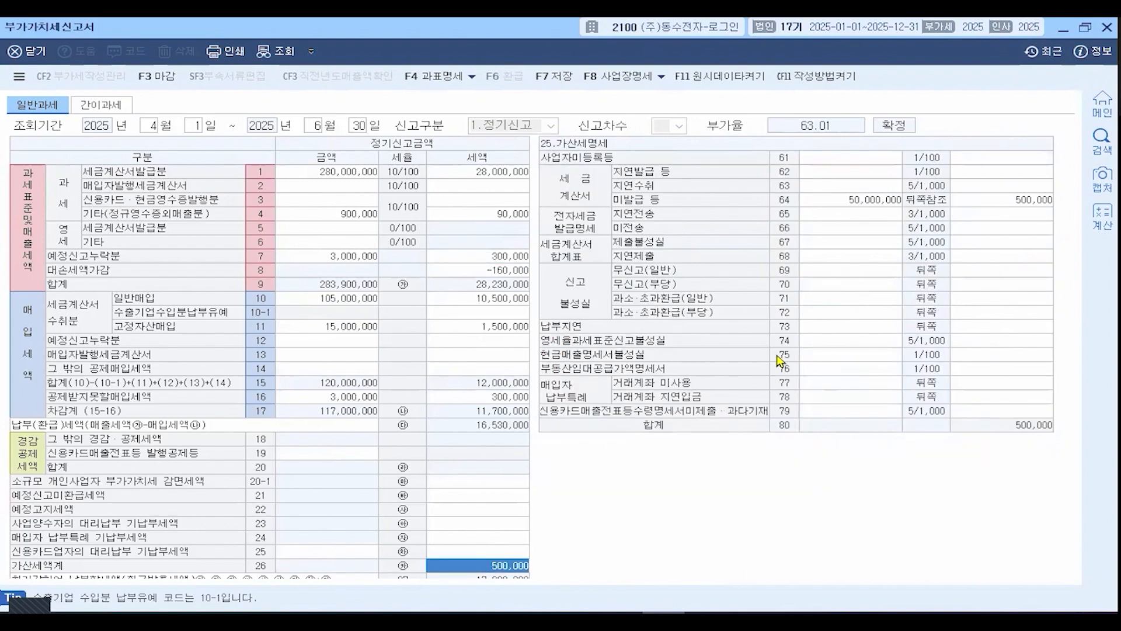
click(821, 300)
text(3000000)
key(Return)
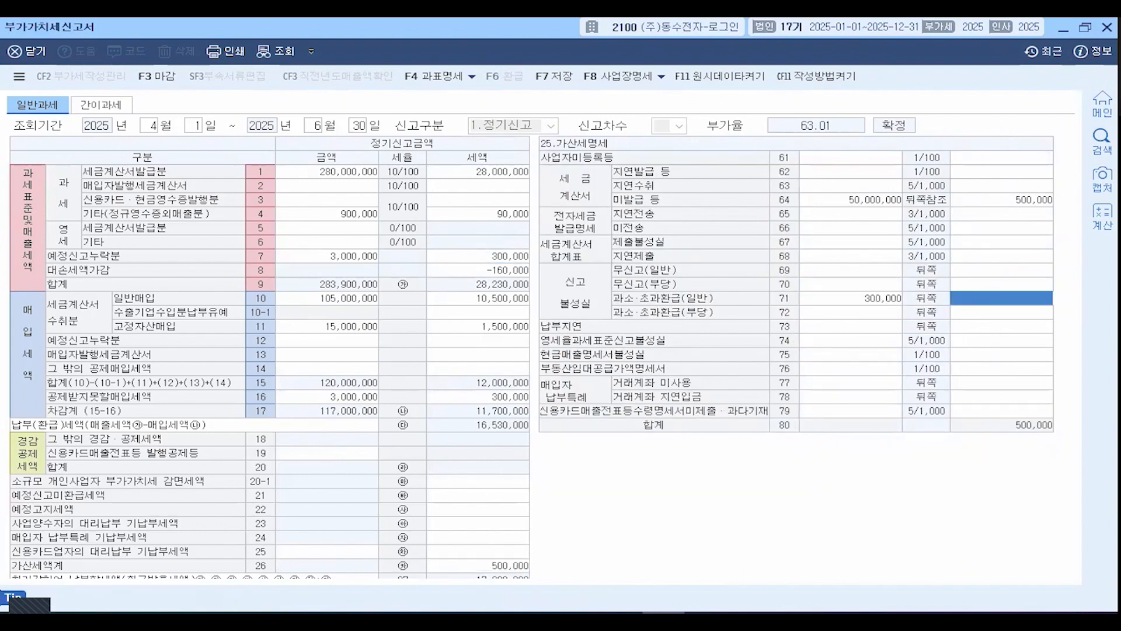
- Enter 300,000 as the 납부지연 amount on row 73 of the 가산세명세
key(Return)
key(Return)
key(Return)
text(3000000)
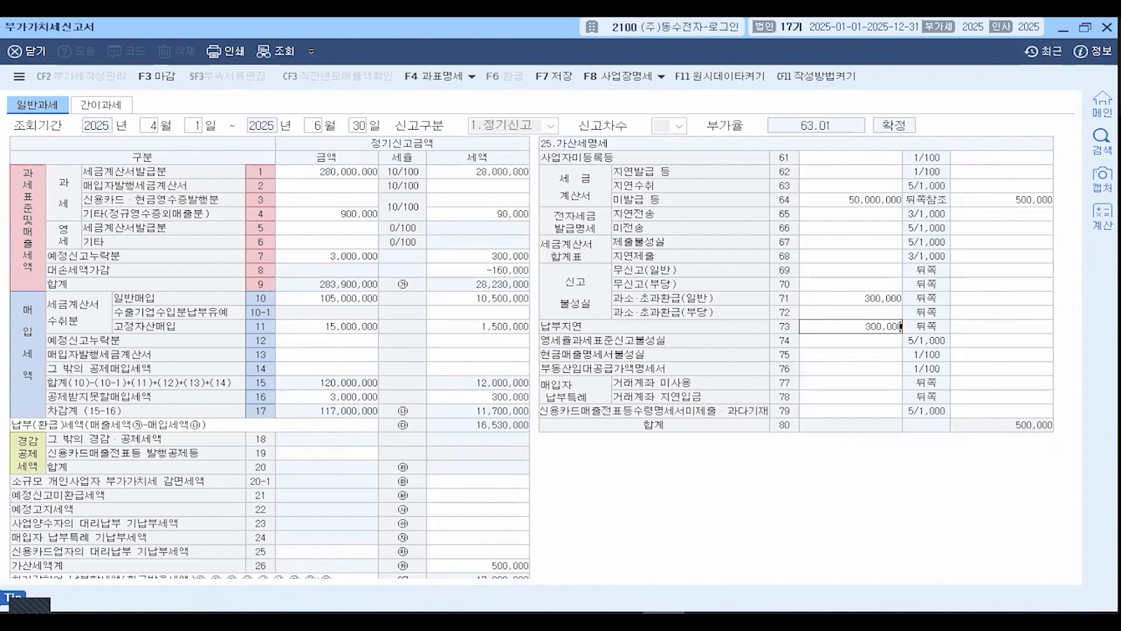
key(Return)
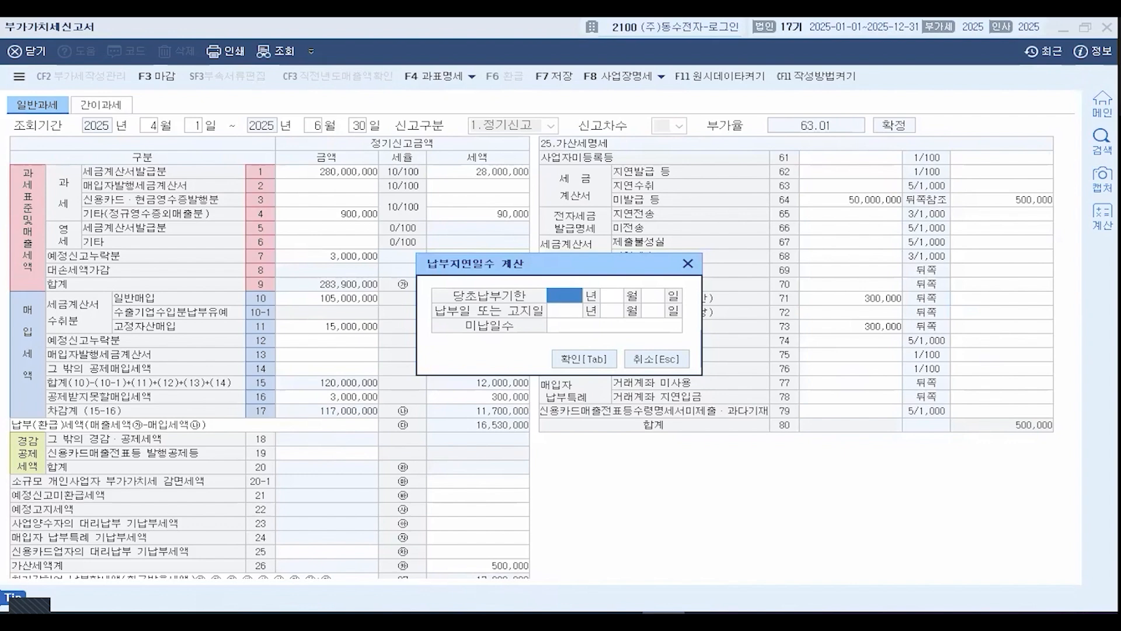
- Calculate the 납부지연 penalty with 당초납부기한 2025-04-25 and 납부일 또는 고지일 2025-07-24
text(2025 년 )
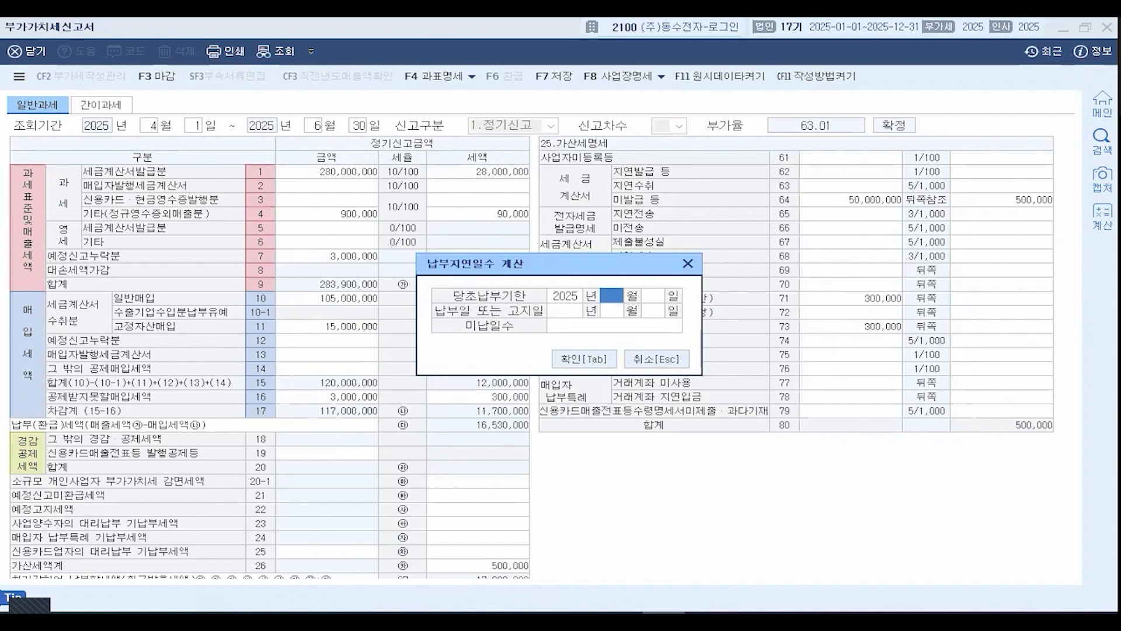
text(4)
key(Return)
text(25)
key(Return)
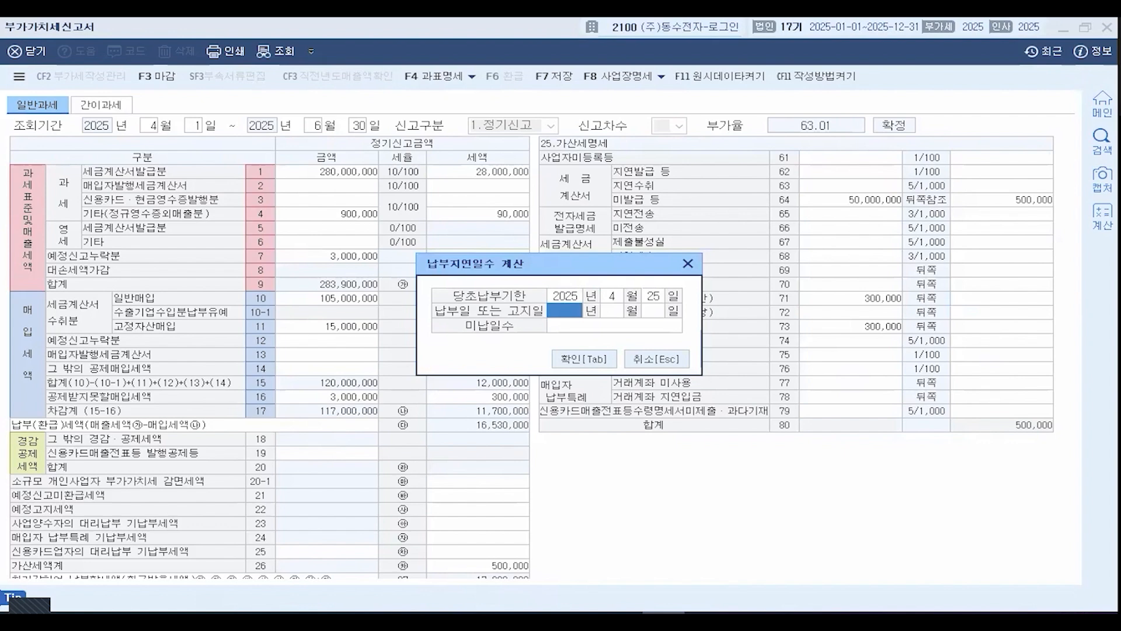
text(2025)
key(Return)
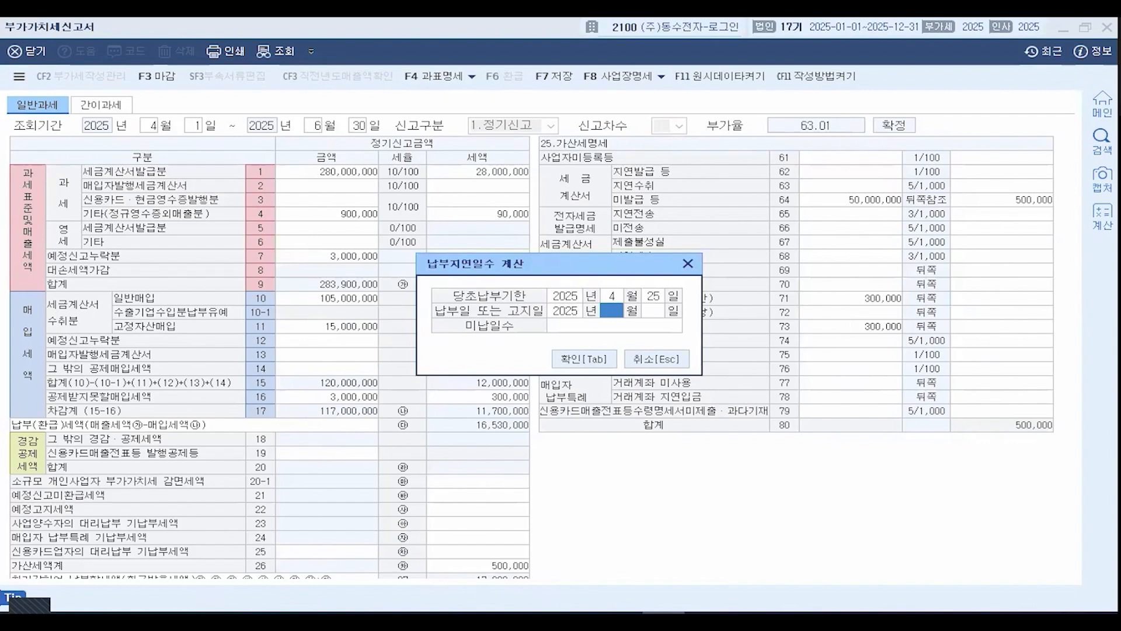
text(7)
key(Return)
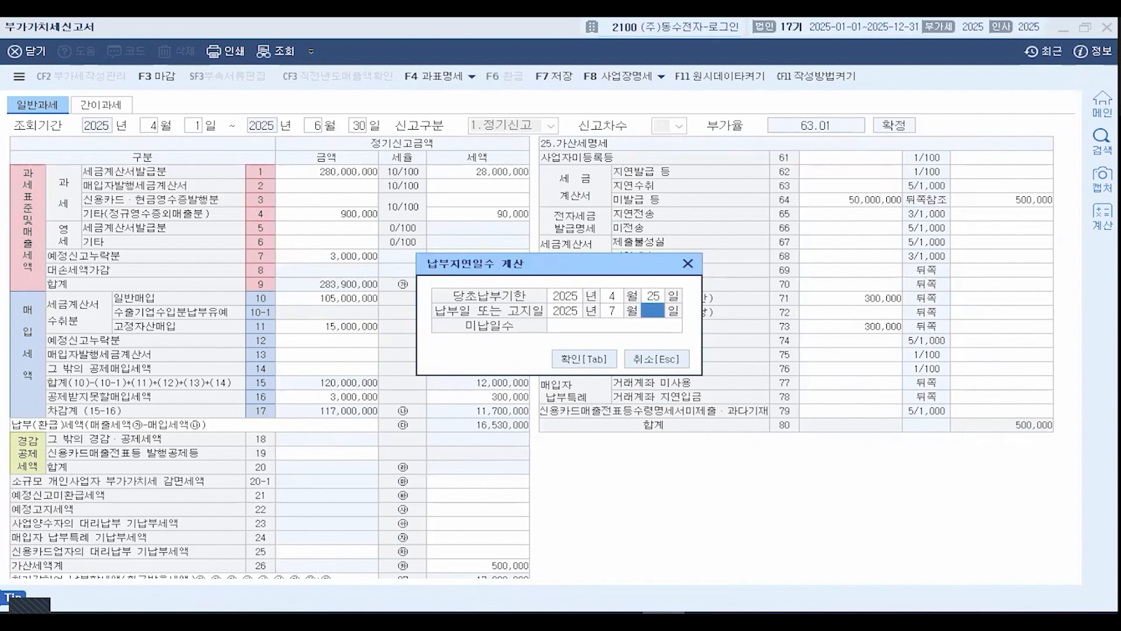
text(24)
key(Return)
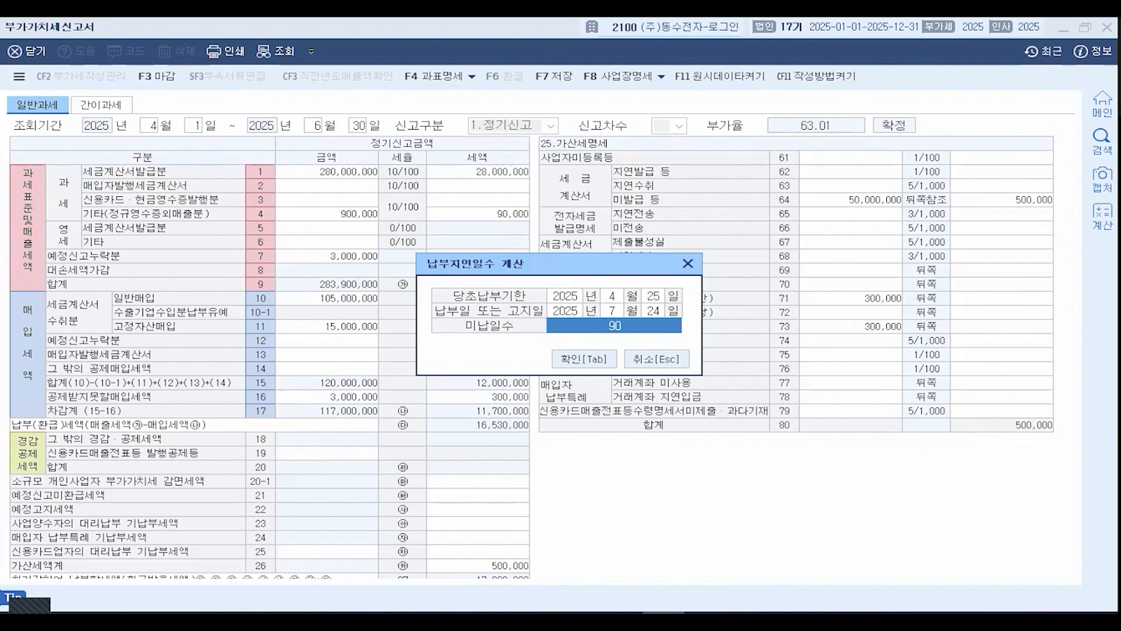
click(564, 359)
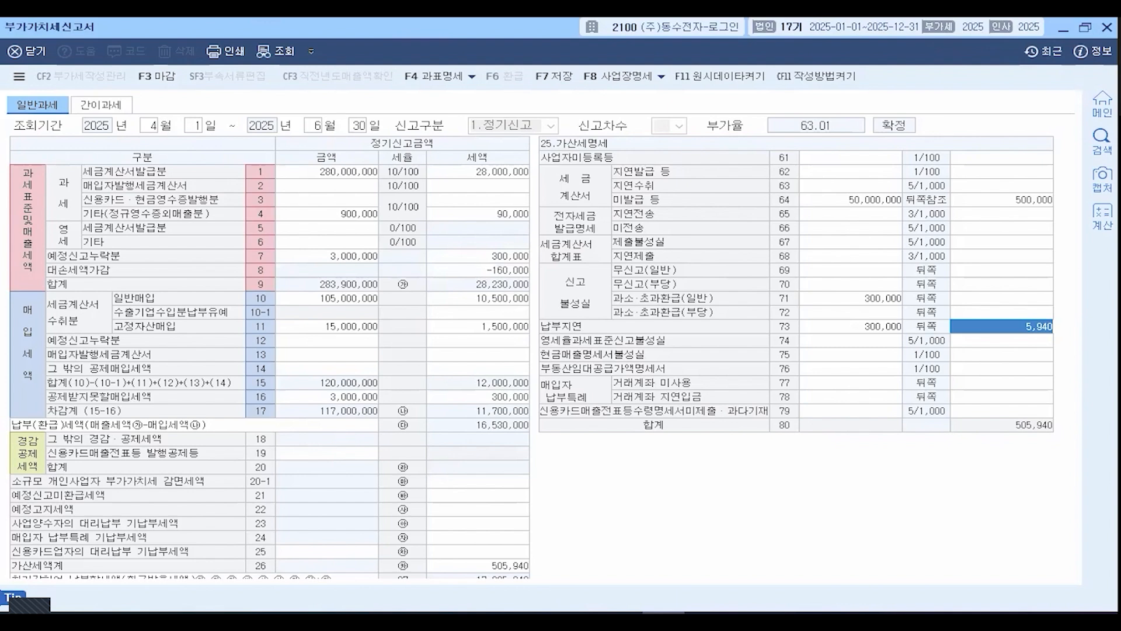
- Set the 과소·초과환급(일반) penalty tax on row 71 to 7,500
key(Up)
key(Up)
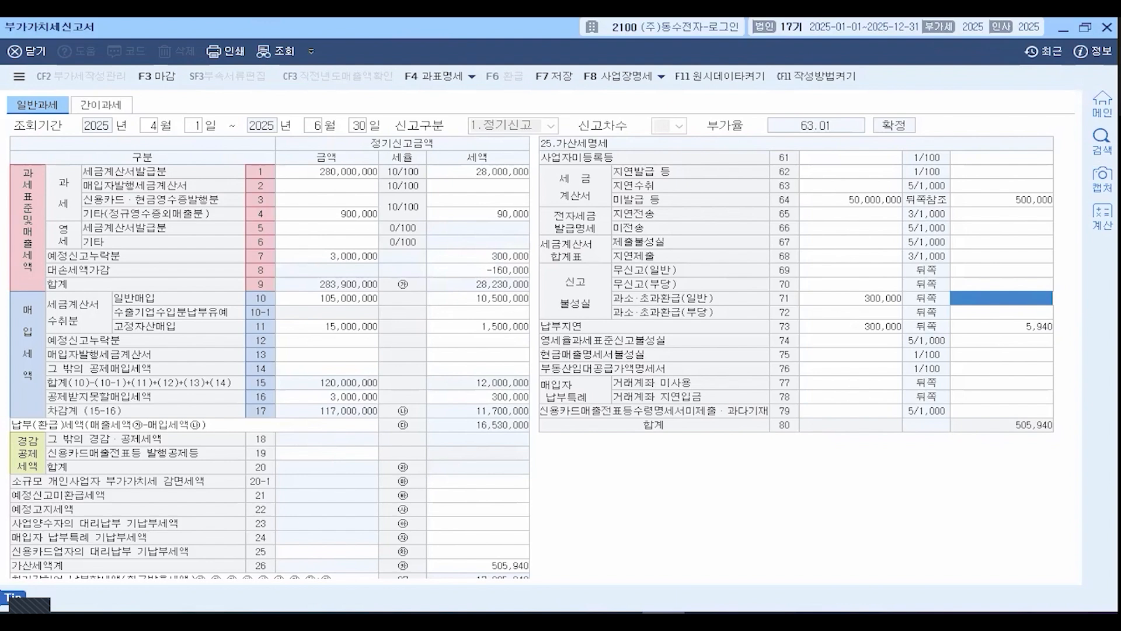
text(7500)
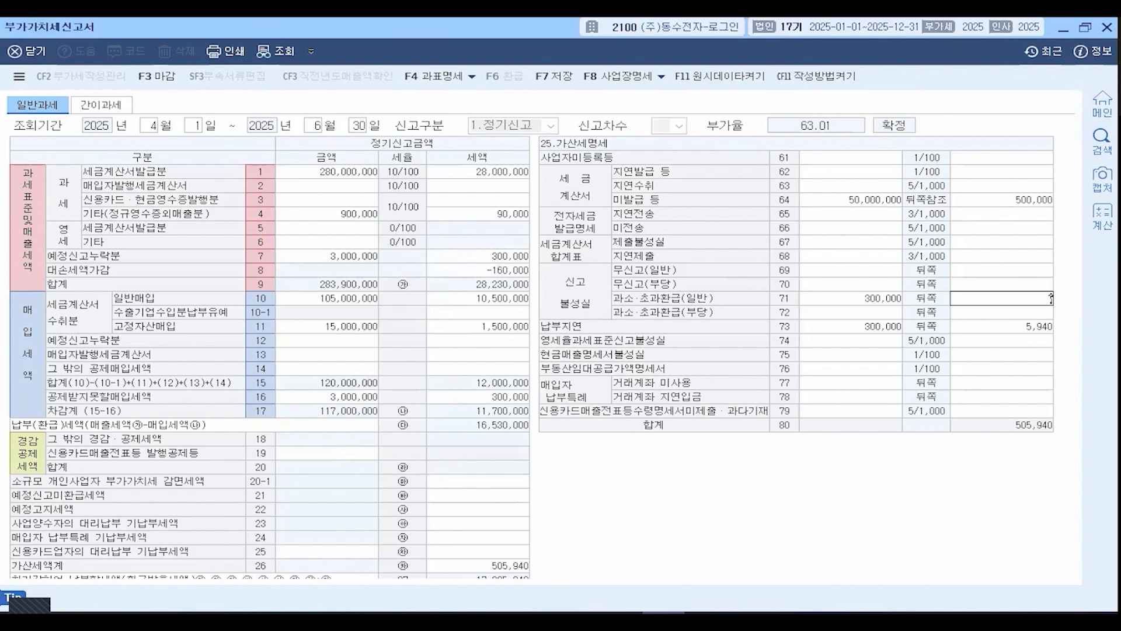
key(Return)
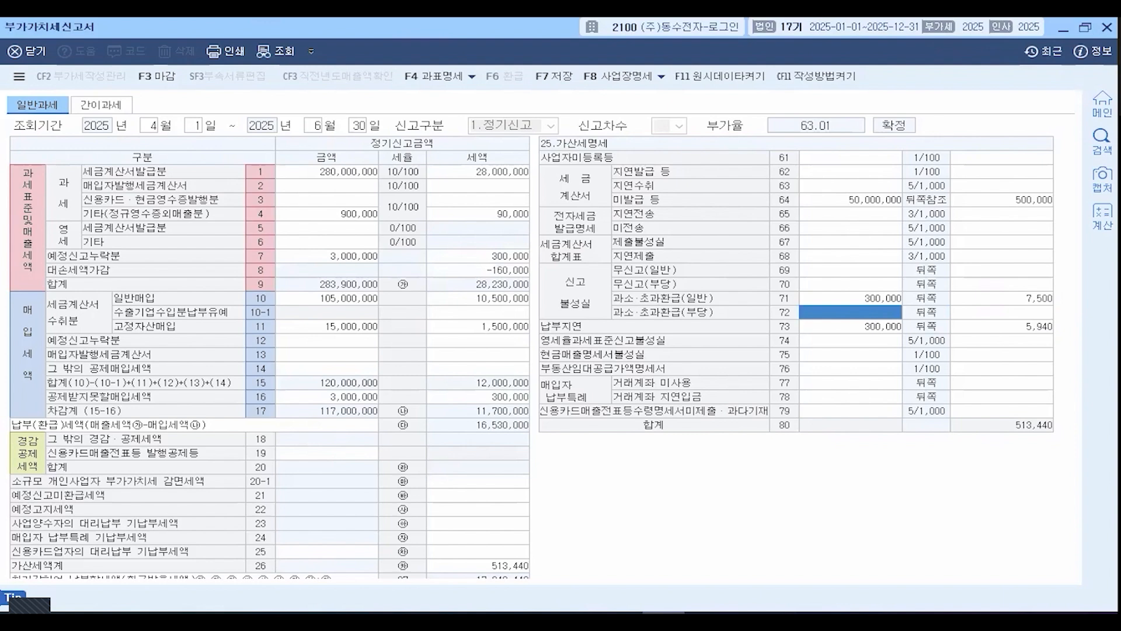
- Review the penalty taxes on rows 71 and 73 and the 납부지연일수 calculation without changing them
key(Up)
key(Right)
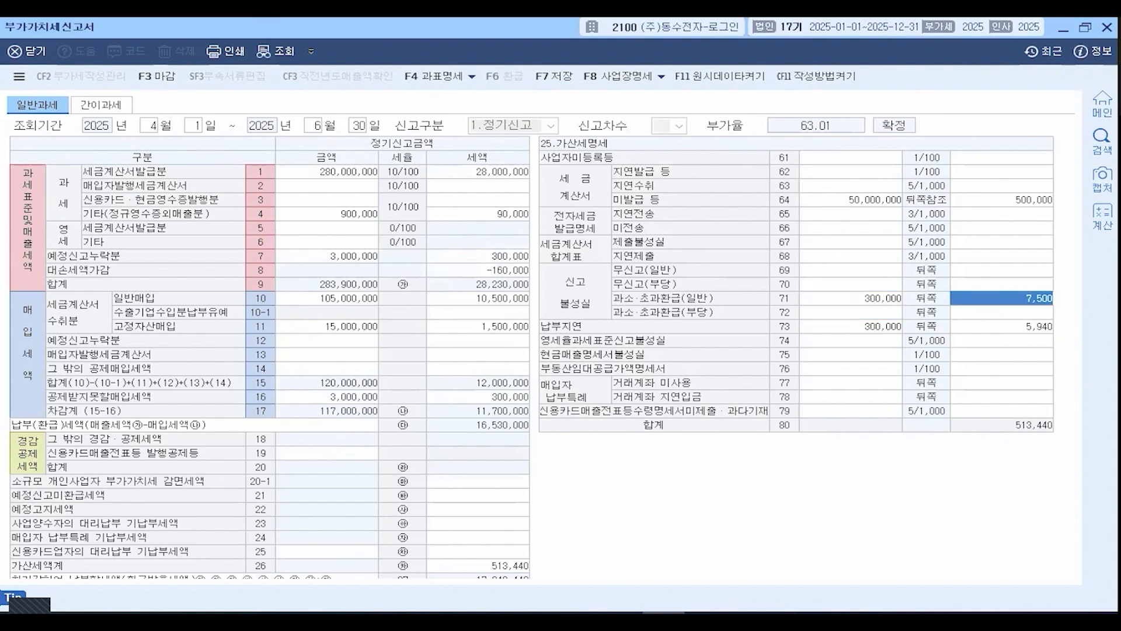
key(Down)
key(Down)
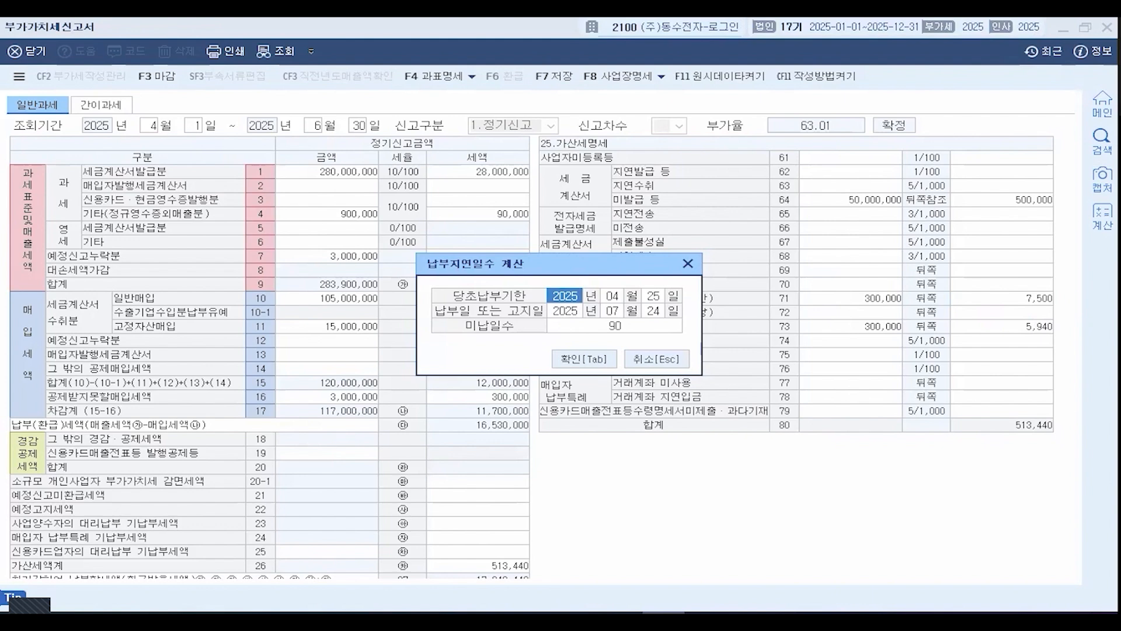
key(Tab)
key(Return)
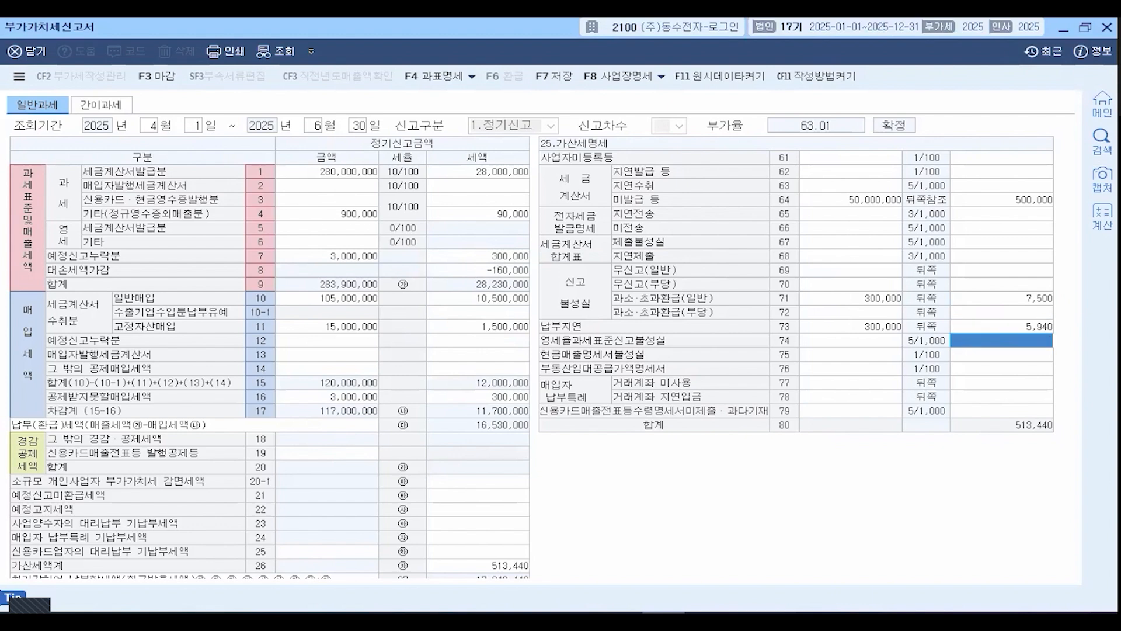
click(1020, 302)
click(1028, 331)
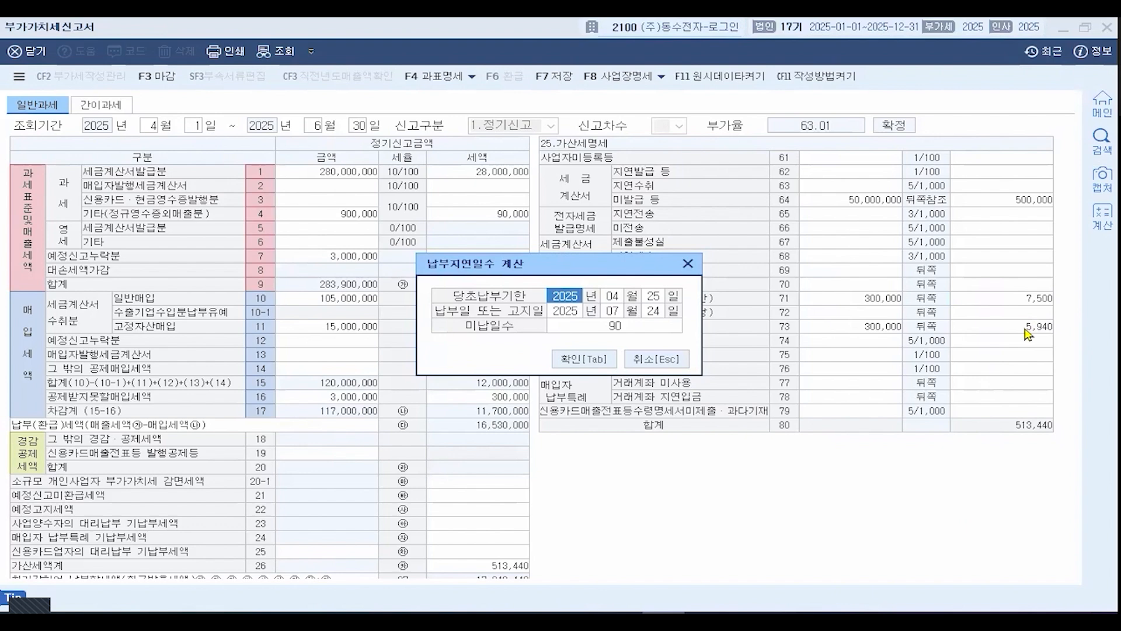
click(656, 359)
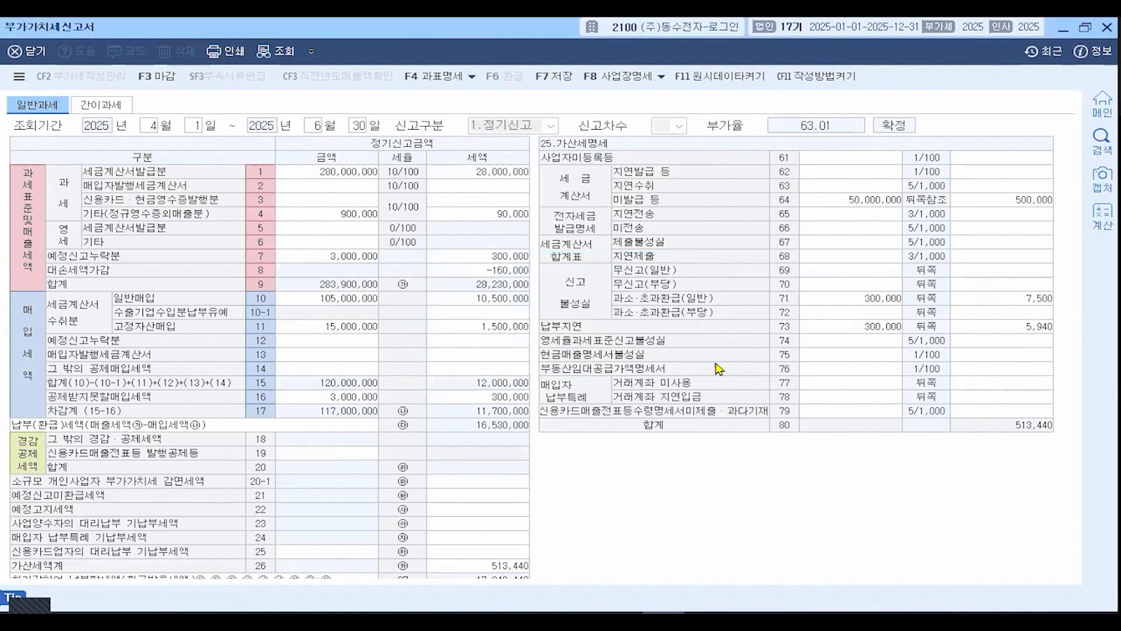
click(1031, 344)
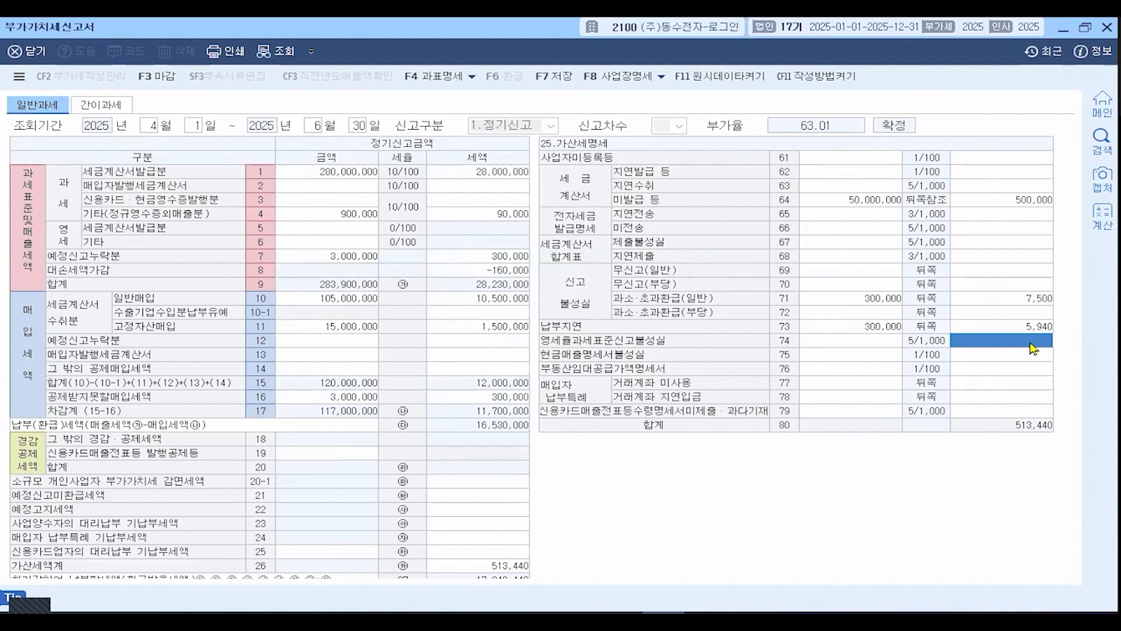